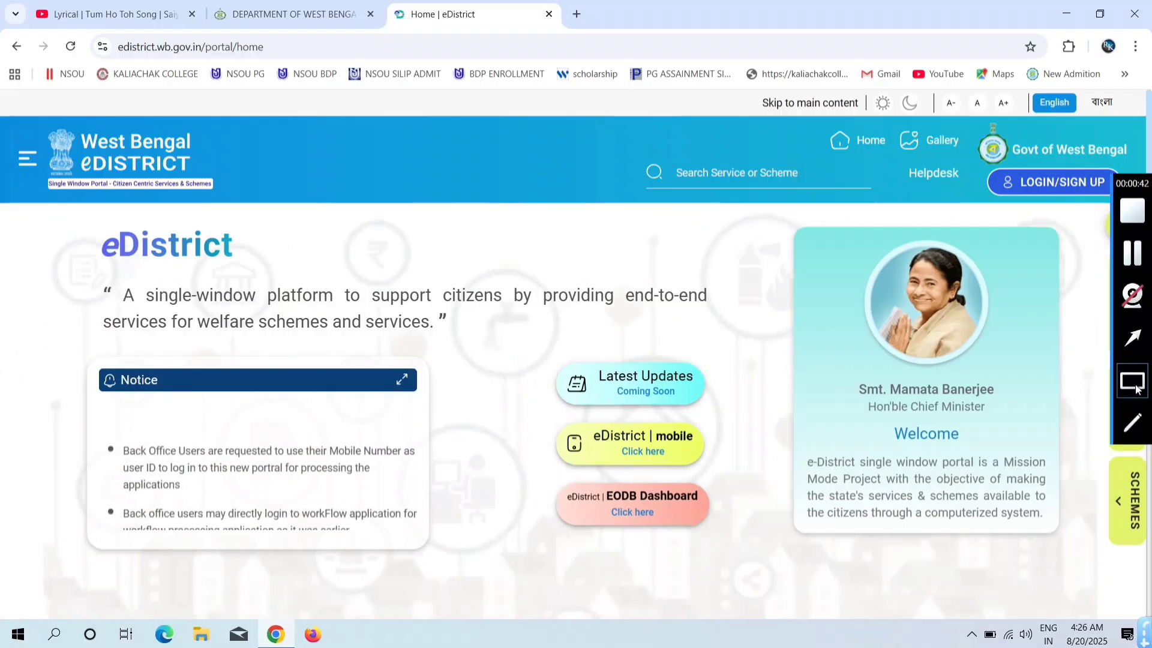
- Search Google for edistrict and open the 'Home - eDistrict WB' result
{"action": "mouse_move", "coordinate": [975, 167]}
{"action": "left_mouse_down"}
{"action": "mouse_move", "coordinate": [1110, 201]}
{"action": "mouse_move", "coordinate": [1113, 217]}
{"action": "left_mouse_up"}
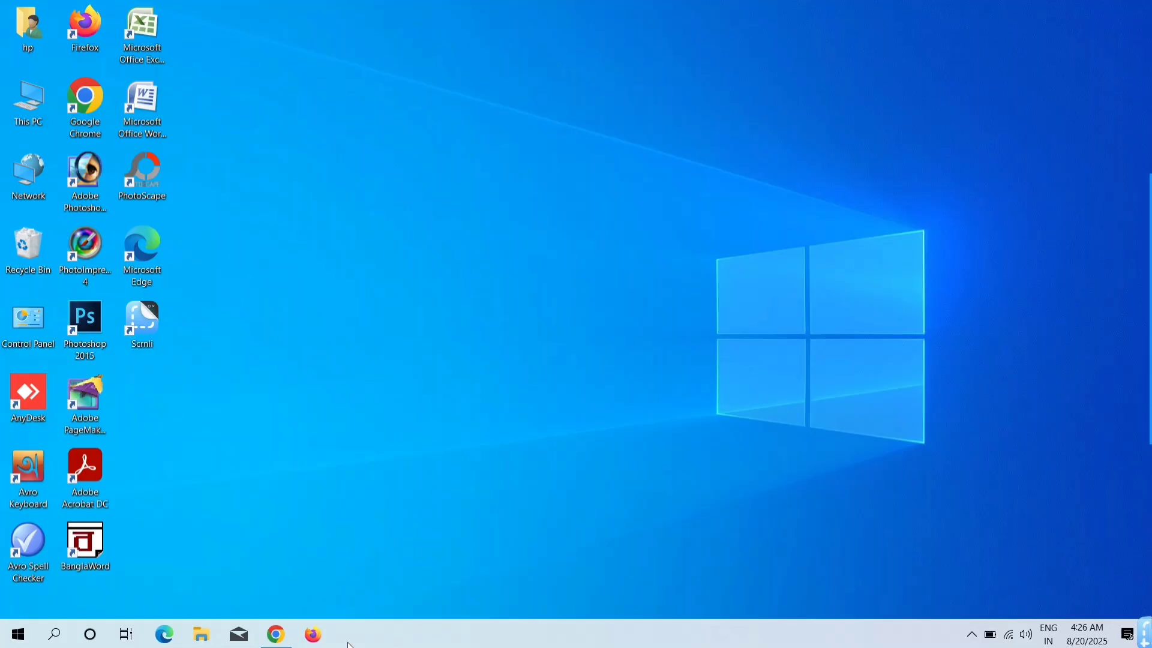
{"action": "left_click", "coordinate": [276, 634]}
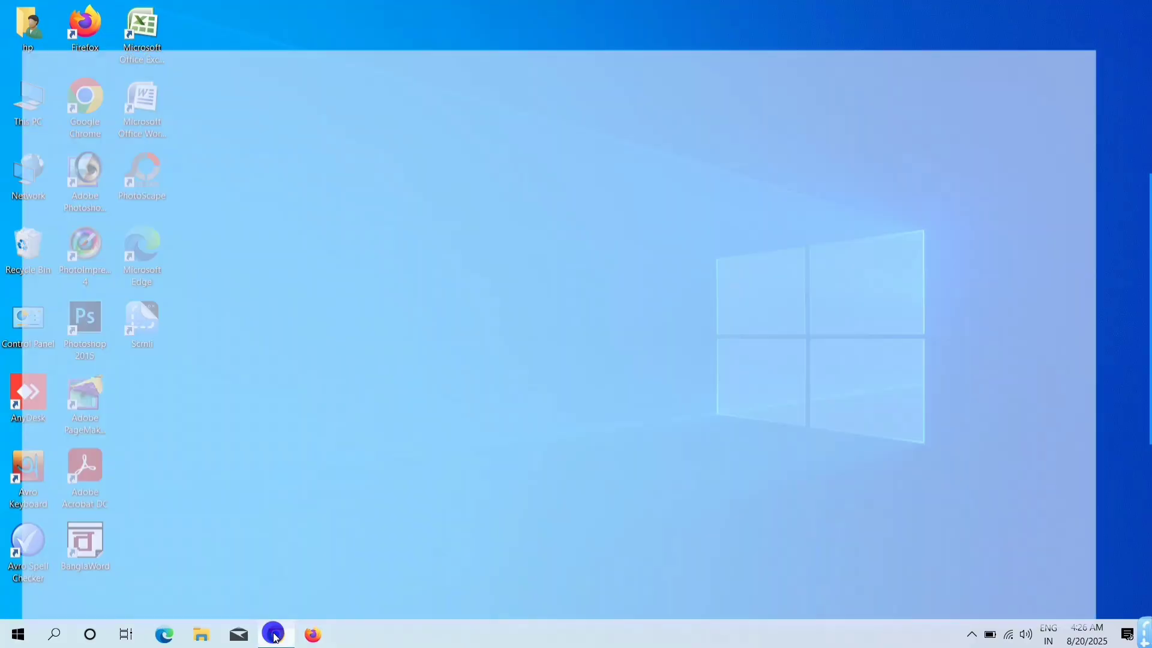
{"action": "type", "text": "edistrict"}
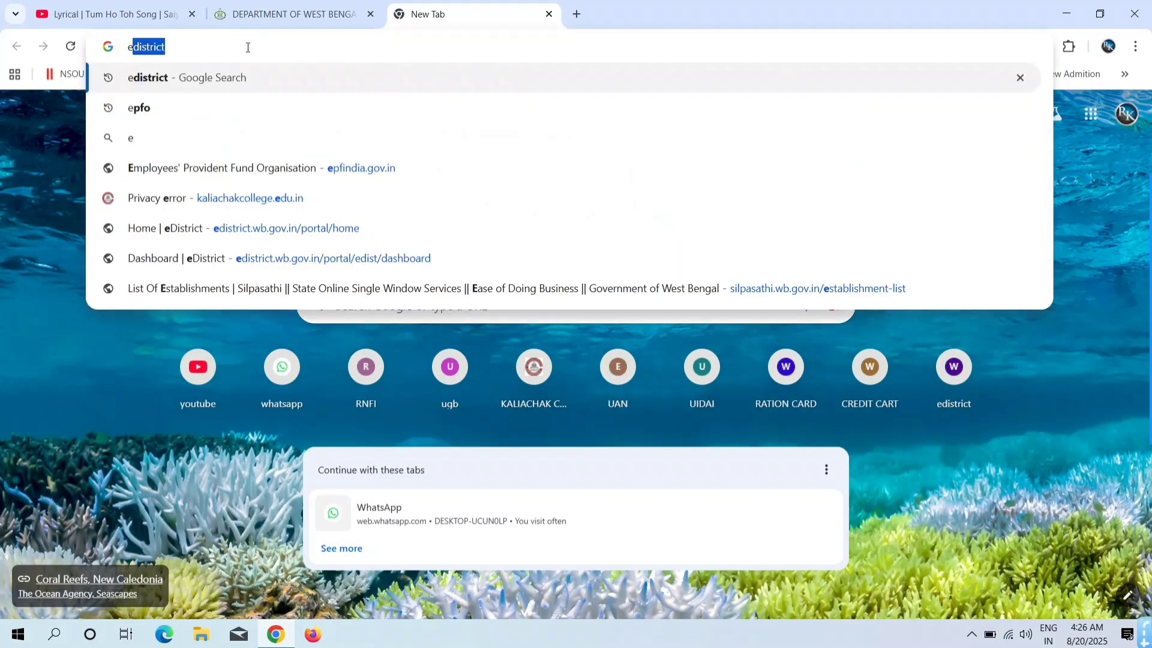
{"action": "key", "text": "Return"}
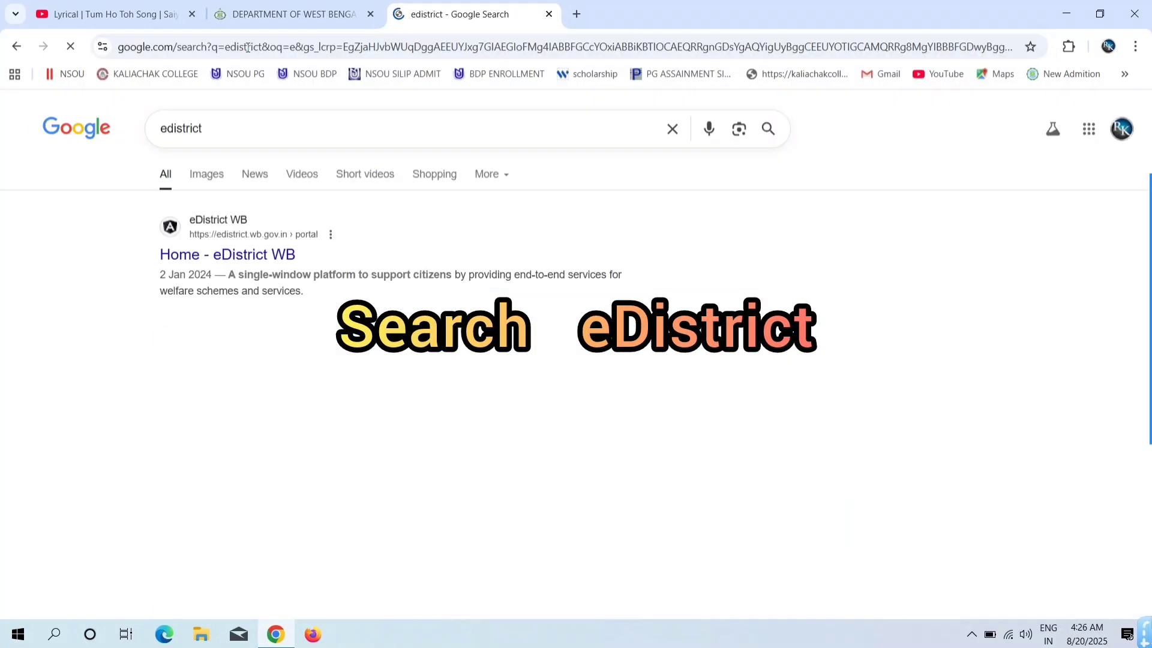
{"action": "left_click_drag", "start_coordinate": [141, 235], "coordinate": [212, 260]}
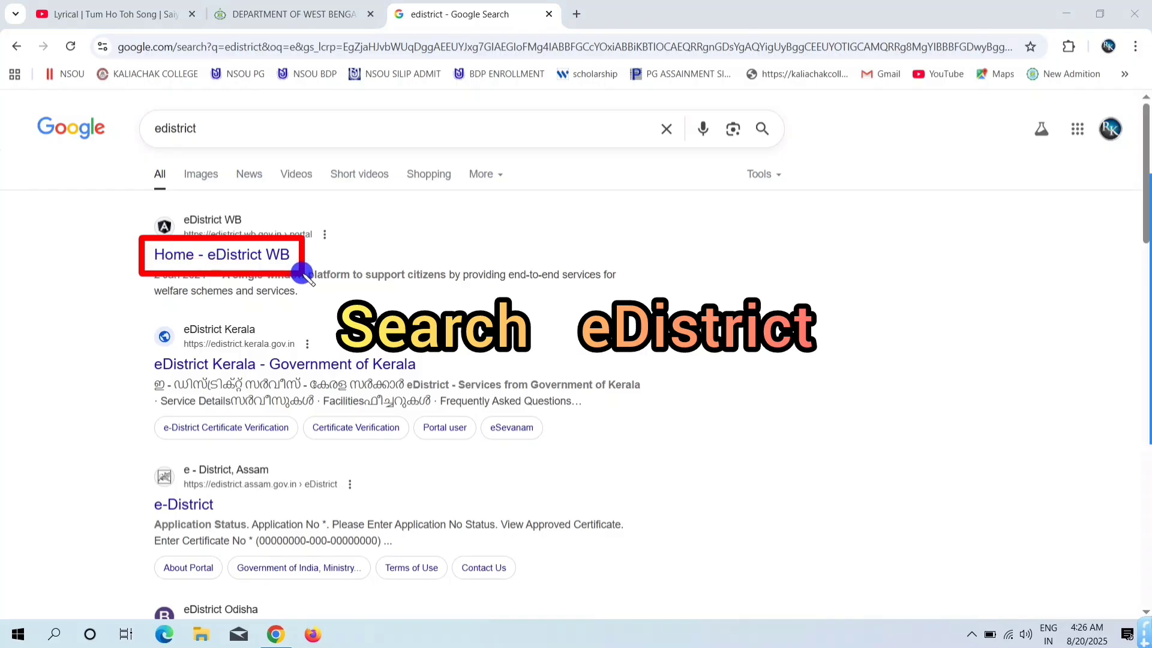
{"action": "left_click", "coordinate": [239, 258]}
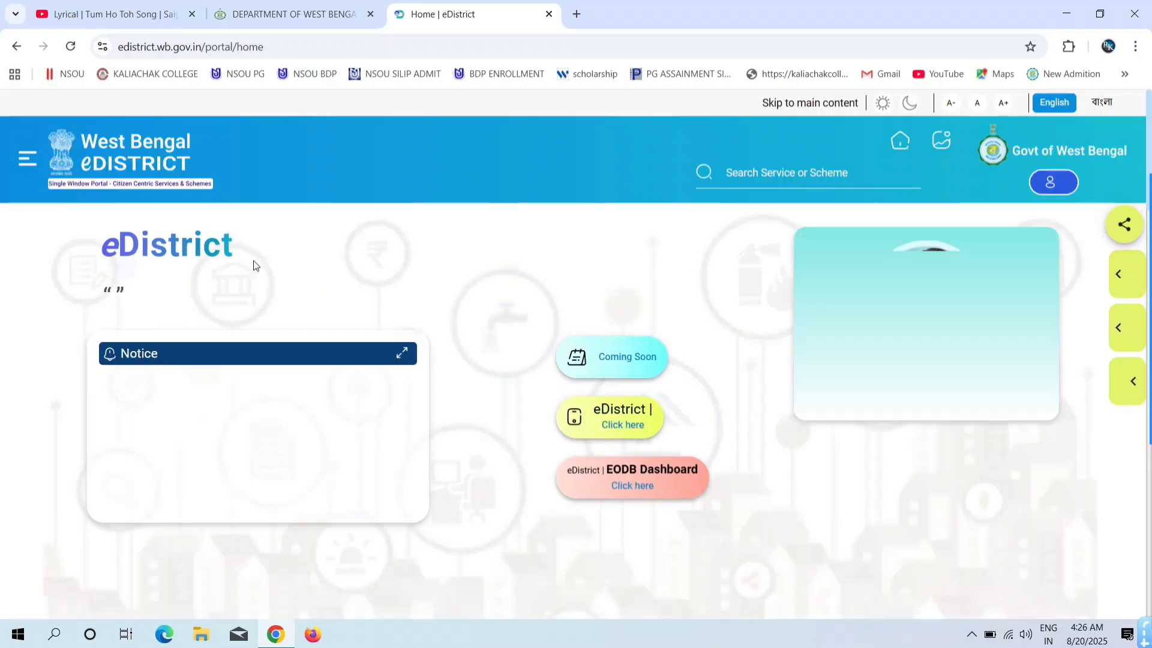
{"action": "left_click", "coordinate": [1133, 382]}
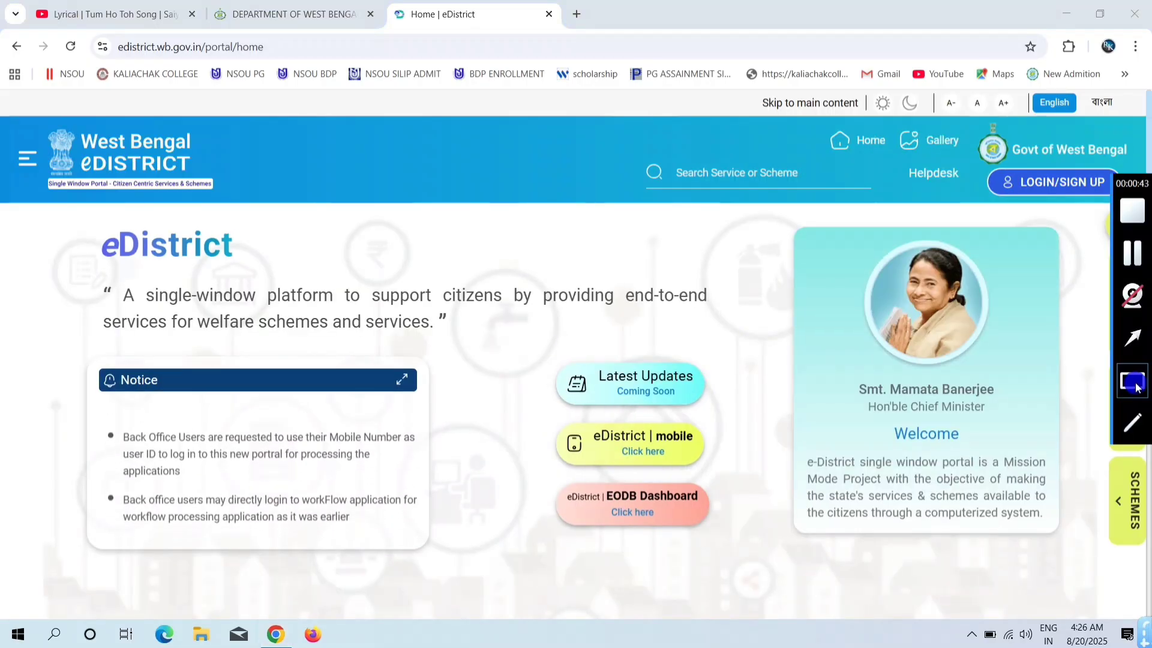
{"action": "mouse_move", "coordinate": [973, 160]}
{"action": "left_mouse_down"}
{"action": "mouse_move", "coordinate": [996, 180]}
{"action": "mouse_move", "coordinate": [1125, 216]}
{"action": "left_mouse_up"}
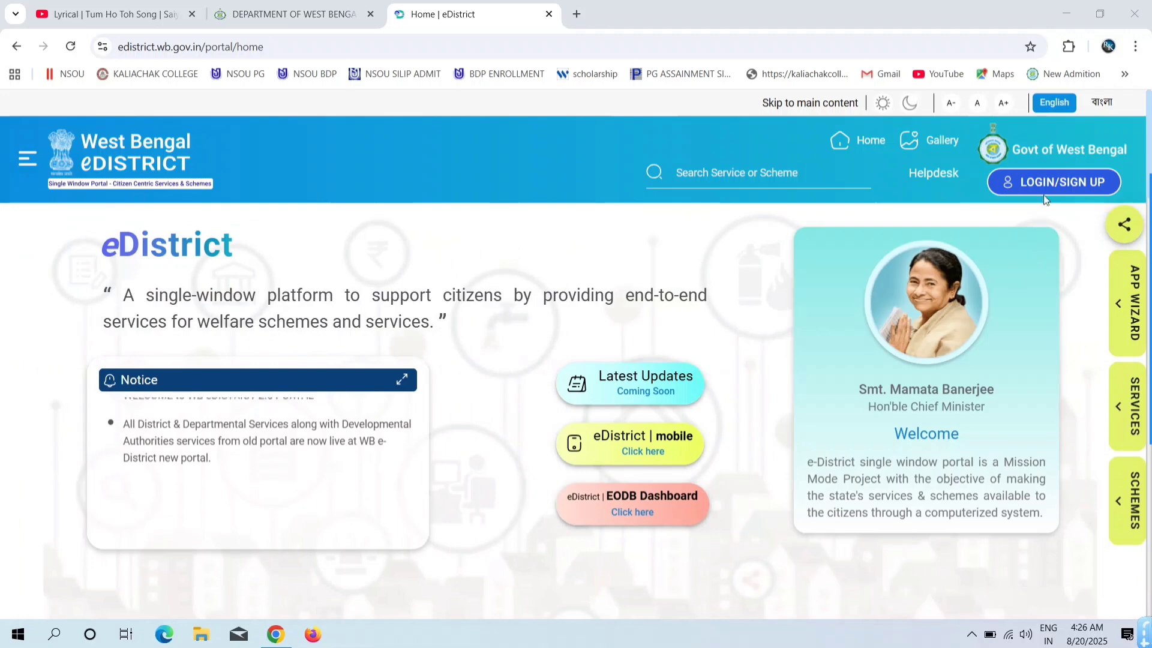
- On the LOGIN/SIGN UP page, pick the saved username, enter the captcha and sign in
{"action": "left_click", "coordinate": [1044, 184]}
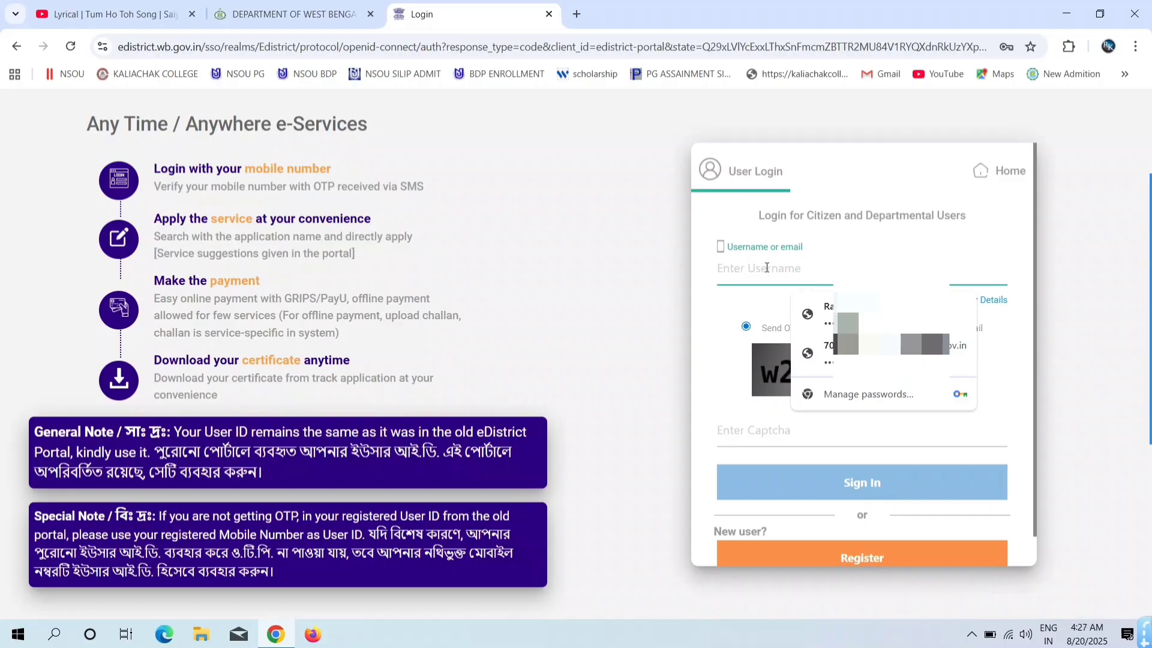
{"action": "left_click", "coordinate": [851, 313]}
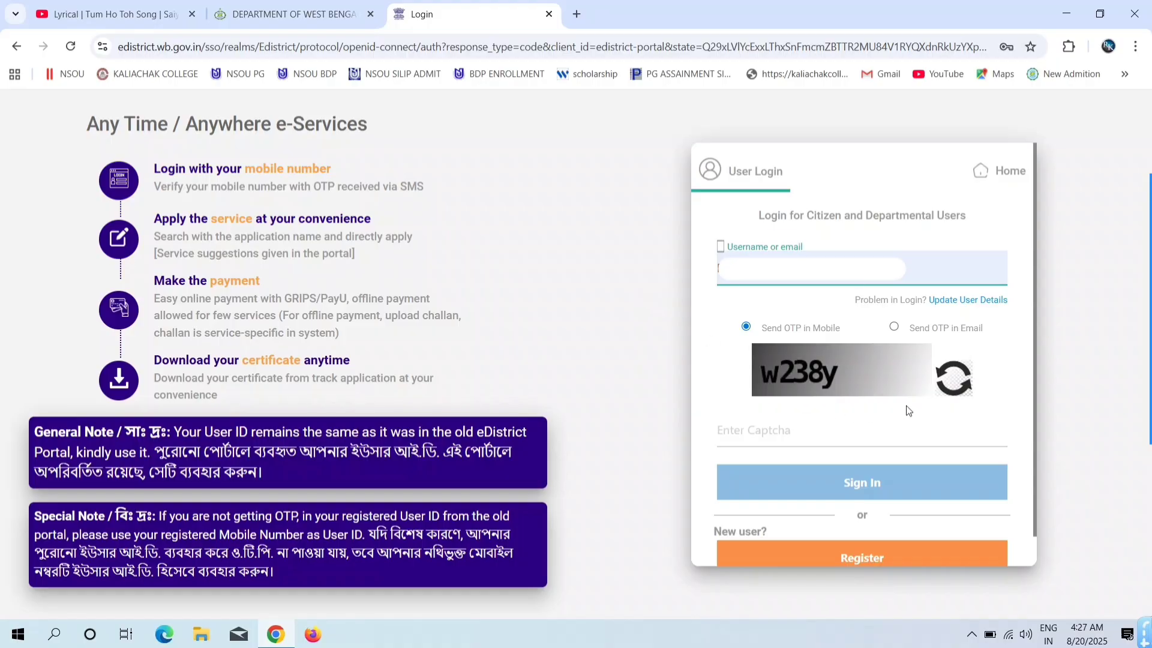
{"action": "scroll", "coordinate": [905, 412], "scroll_direction": "down", "scroll_amount": 1}
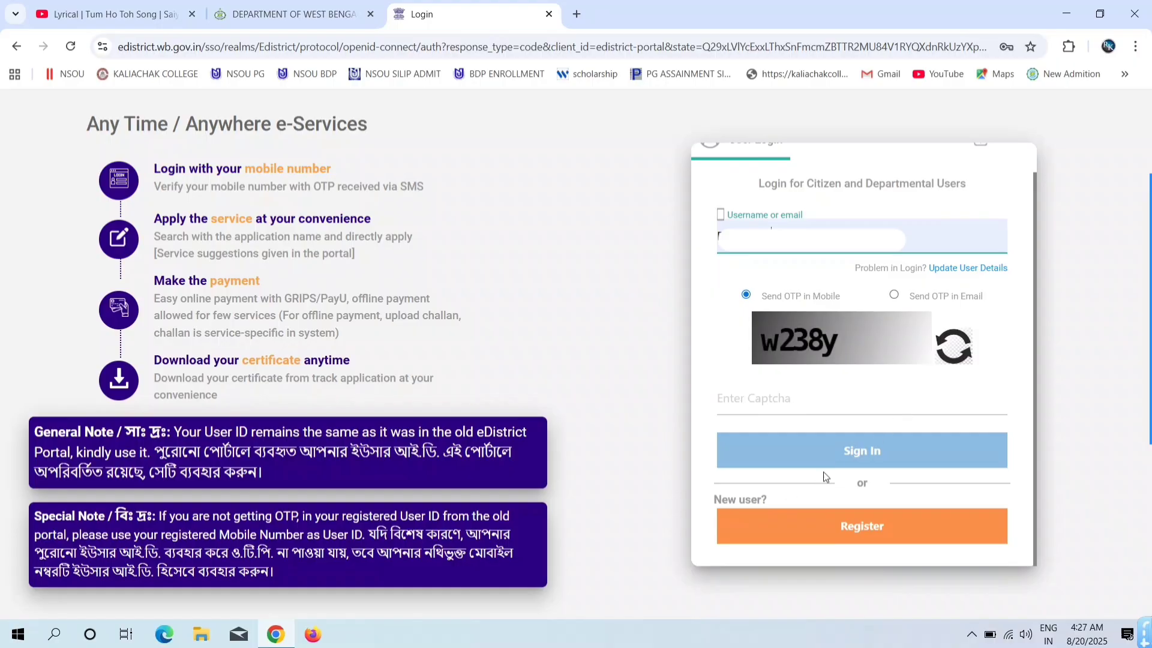
{"action": "left_click", "coordinate": [708, 481]}
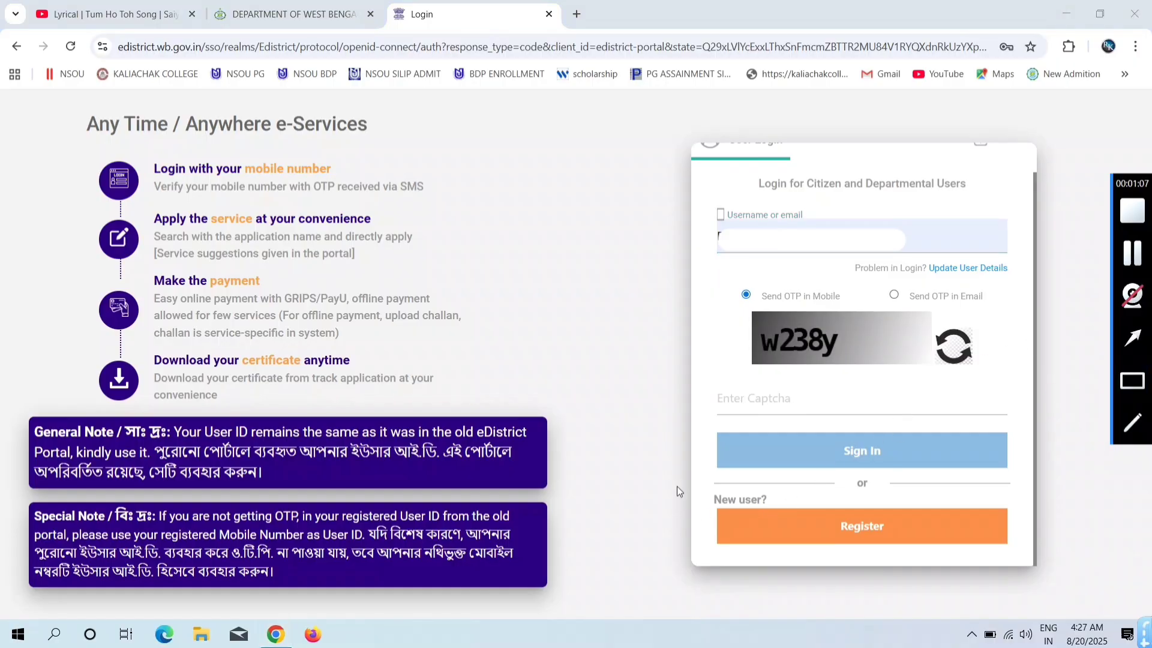
{"action": "left_click_drag", "start_coordinate": [708, 482], "coordinate": [1021, 556]}
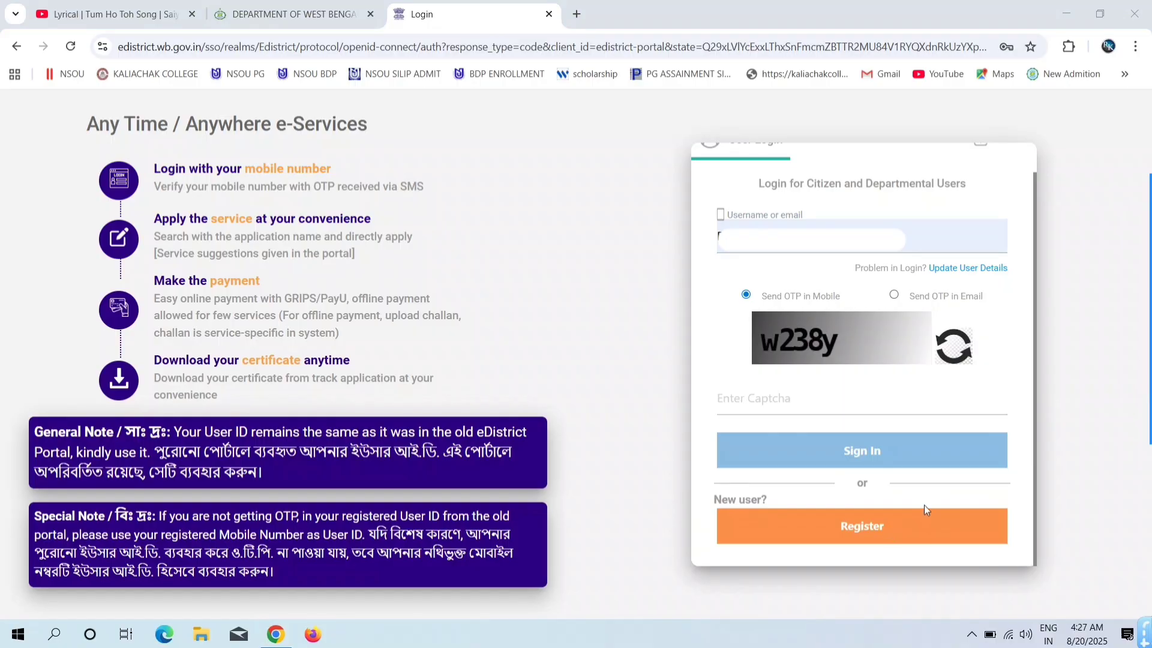
{"action": "left_click", "coordinate": [754, 384]}
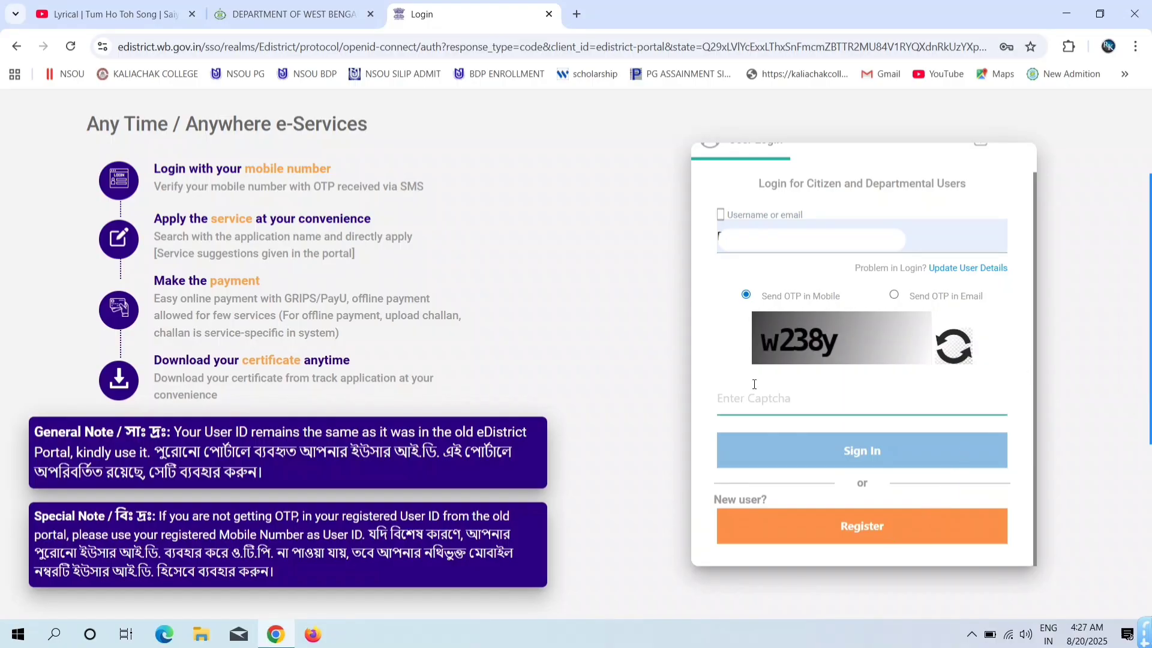
{"action": "type", "text": "w238y"}
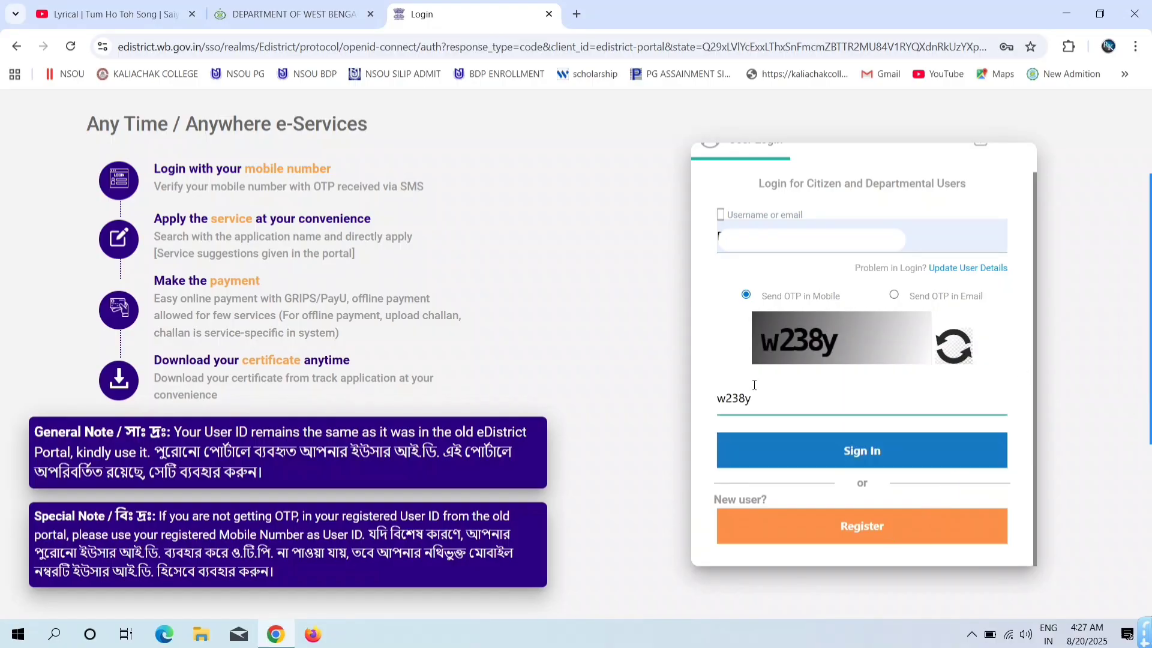
{"action": "left_click", "coordinate": [852, 451]}
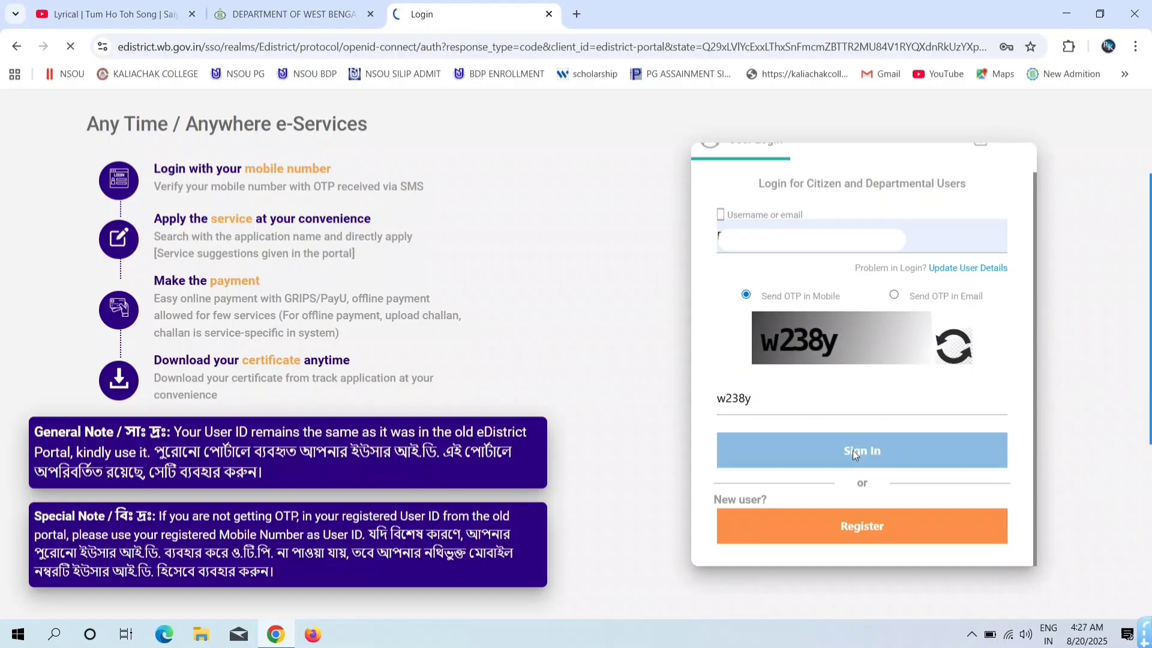
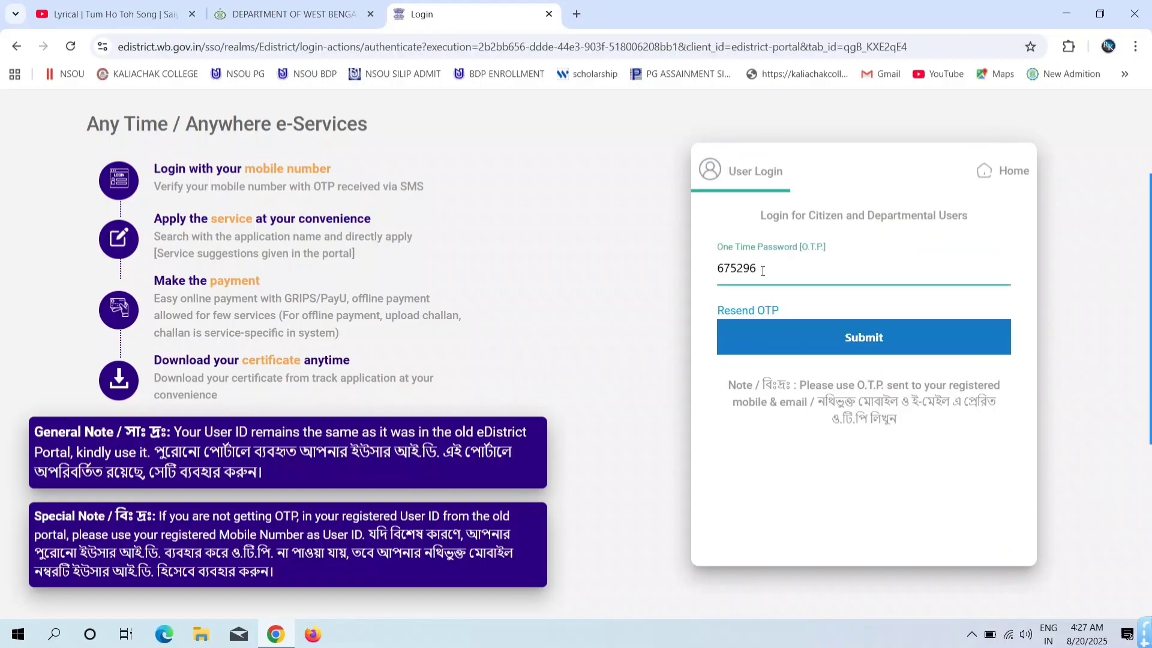
- Submit the one-time password to reach the citizen dashboard, then open the hamburger side menu
{"action": "left_click", "coordinate": [829, 338]}
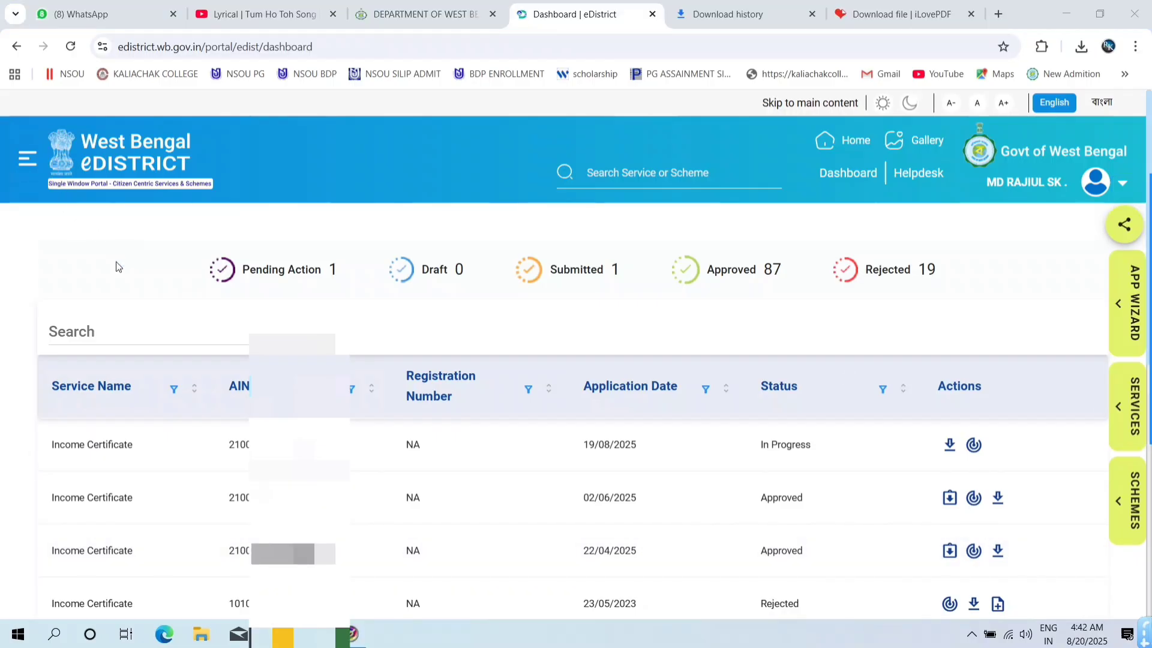
{"action": "left_click", "coordinate": [27, 160]}
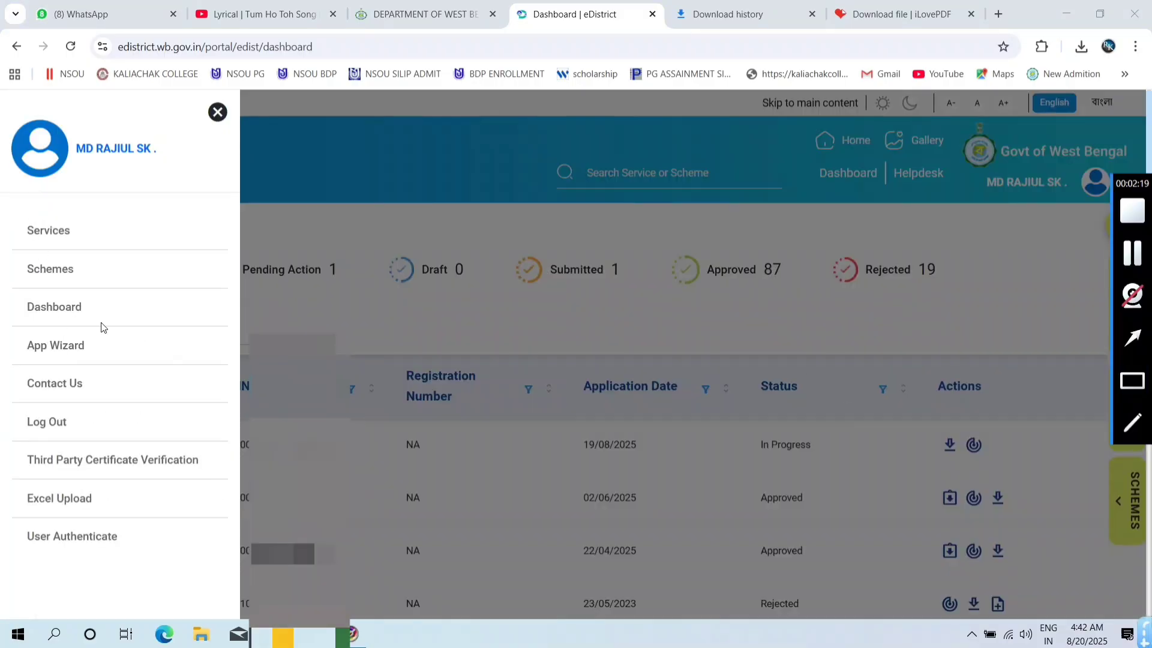
{"action": "left_click_drag", "start_coordinate": [9, 212], "coordinate": [155, 251]}
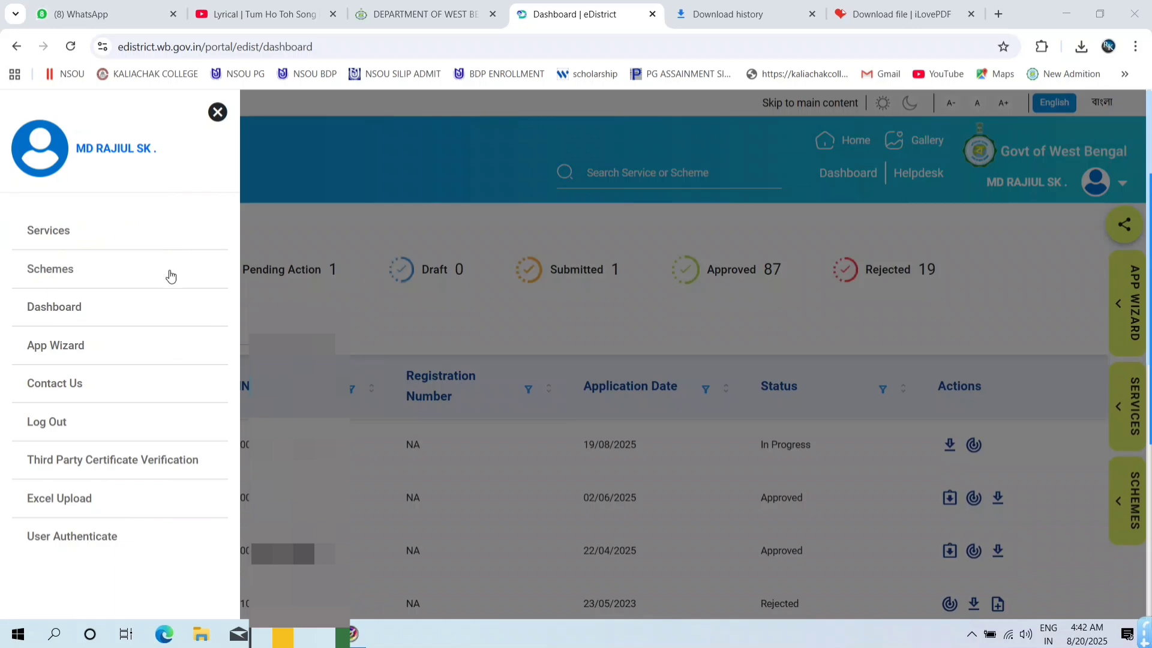
- Under Services, filter to Certificates, choose Income Certificate and accept the eligibility terms
{"action": "left_click", "coordinate": [44, 232]}
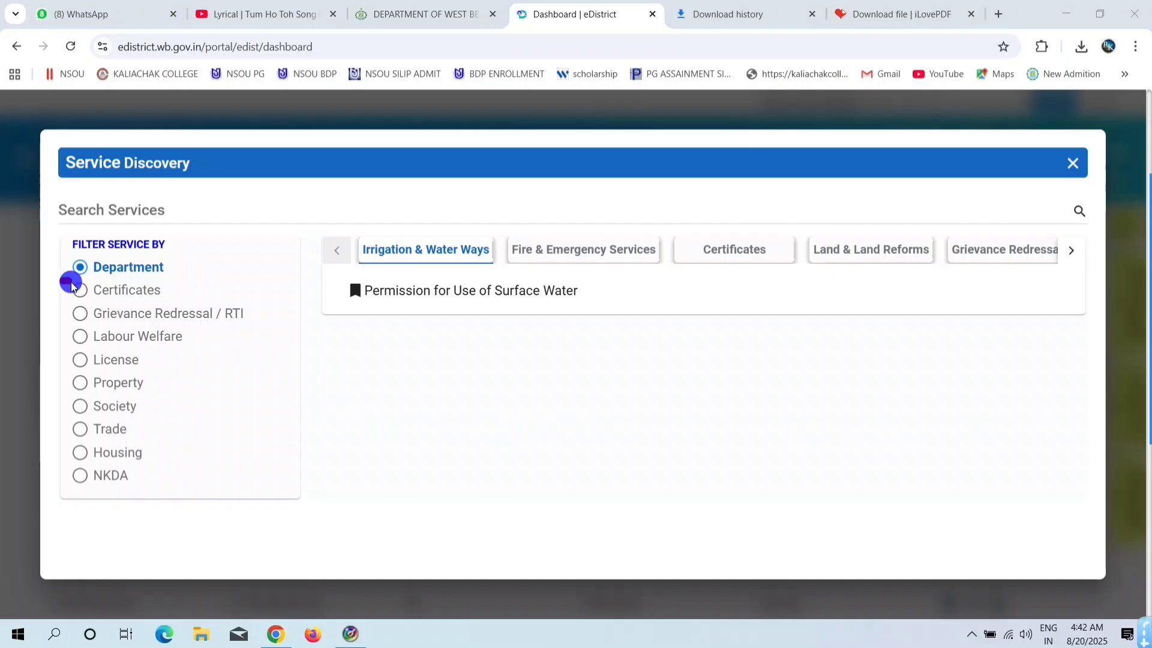
{"action": "left_click_drag", "start_coordinate": [61, 278], "coordinate": [174, 304]}
{"action": "left_click", "coordinate": [90, 292]}
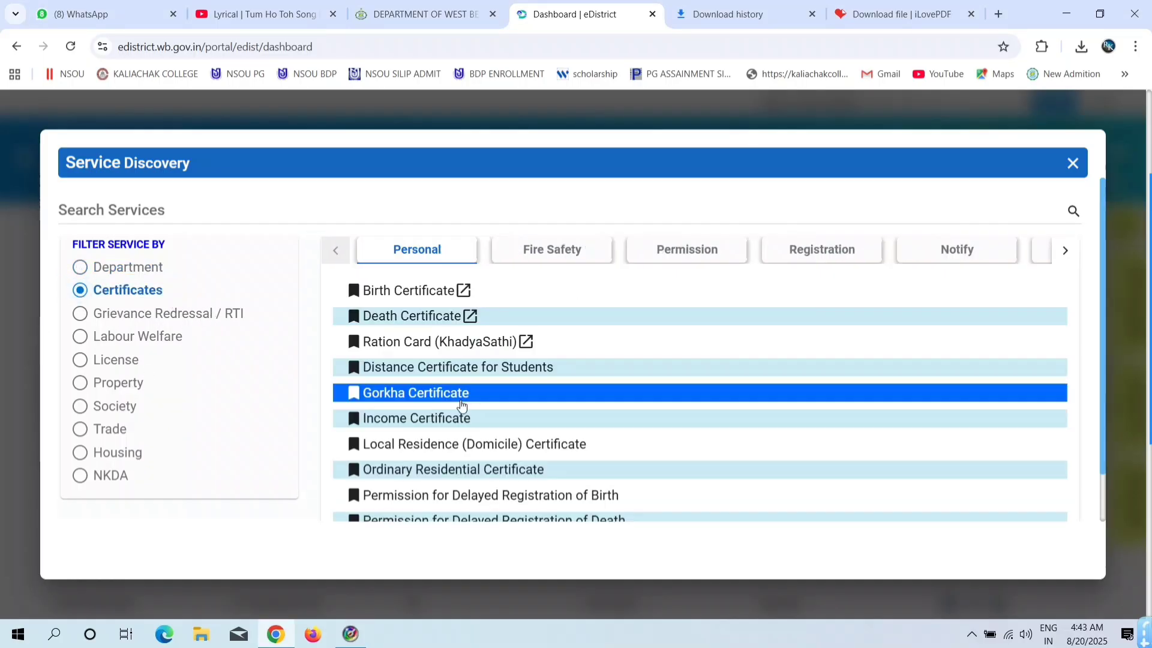
{"action": "mouse_move", "coordinate": [1148, 408]}
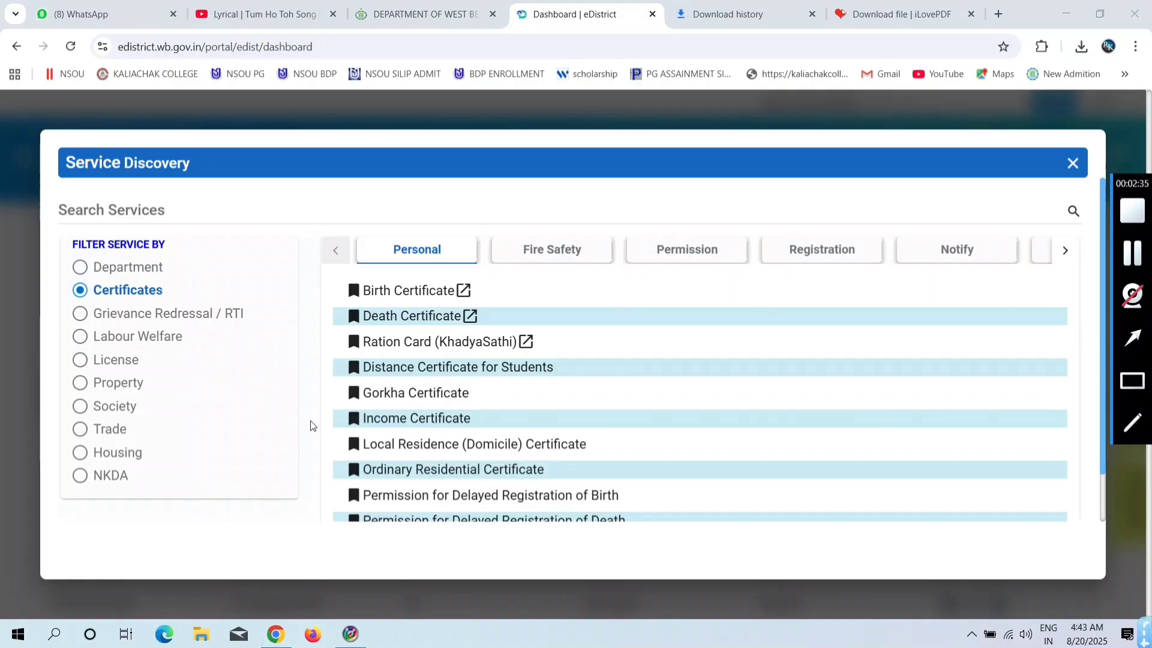
{"action": "mouse_move", "coordinate": [311, 406]}
{"action": "left_mouse_down"}
{"action": "mouse_move", "coordinate": [457, 436]}
{"action": "mouse_move", "coordinate": [602, 431]}
{"action": "left_mouse_up"}
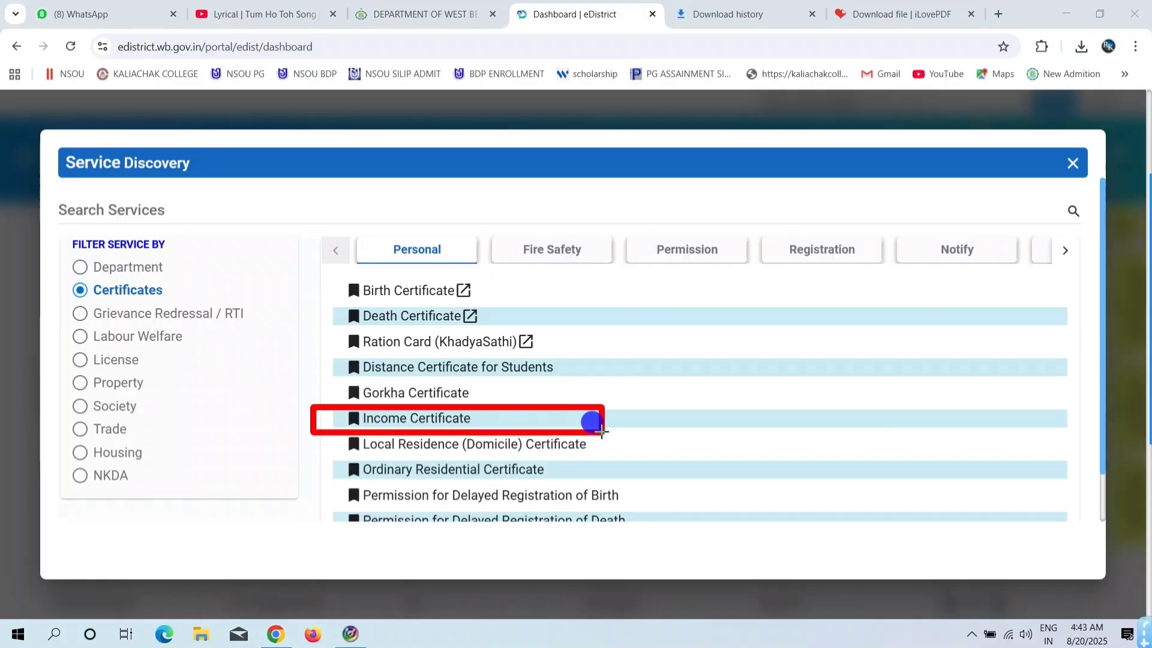
{"action": "left_click", "coordinate": [431, 418]}
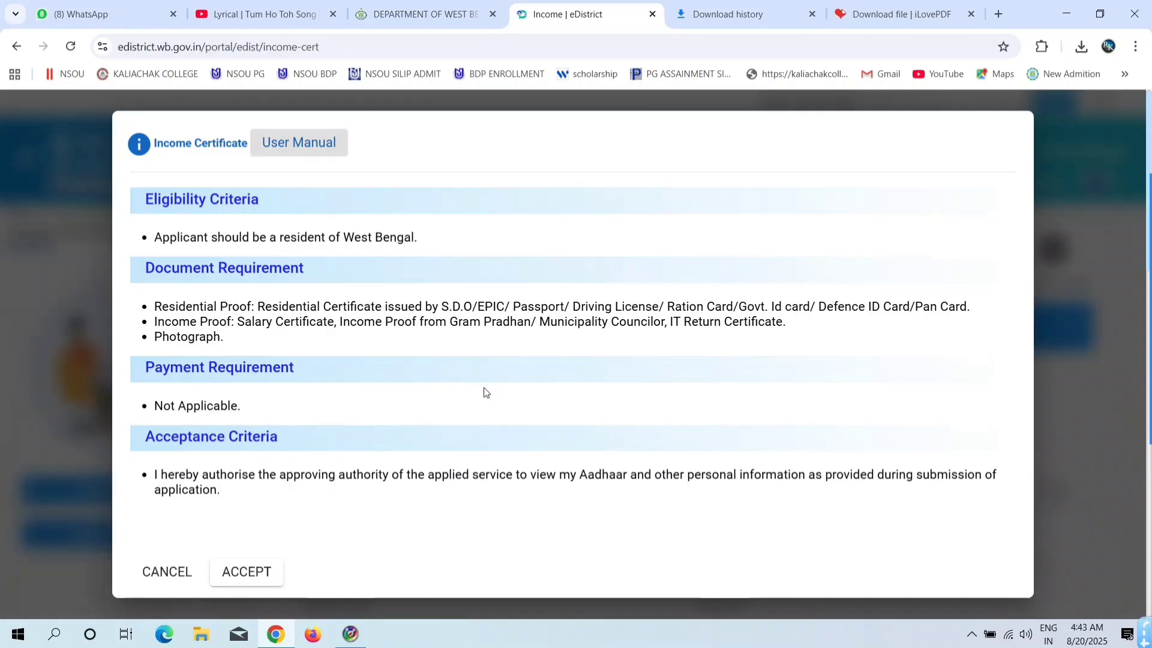
{"action": "left_click", "coordinate": [239, 577]}
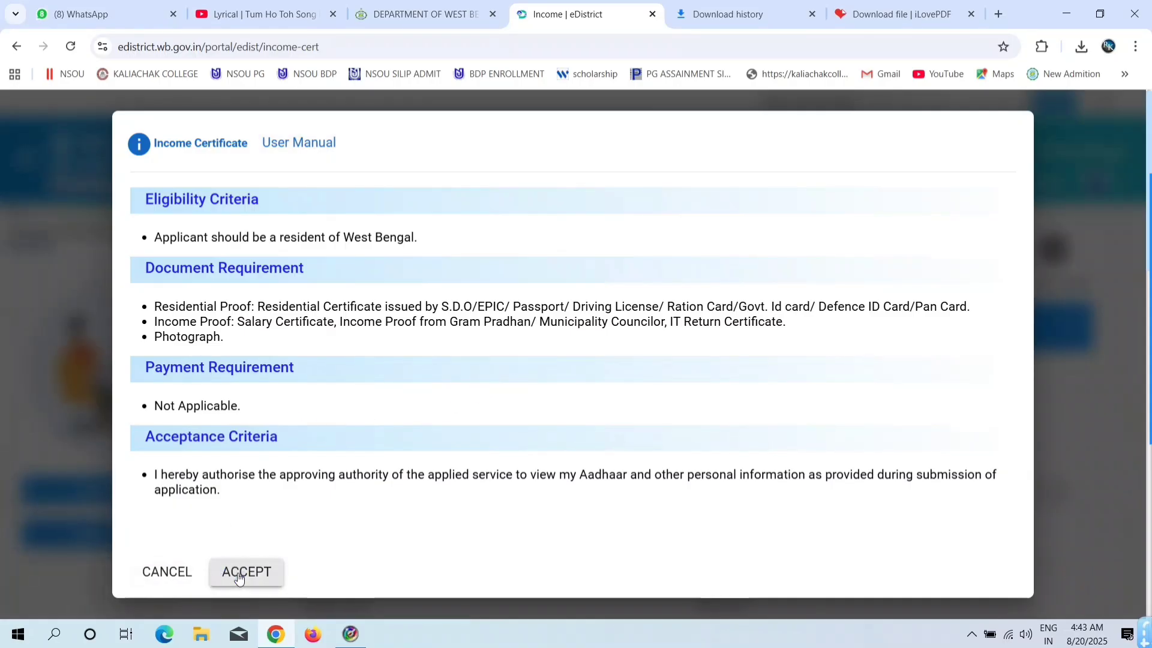
{"action": "scroll", "coordinate": [403, 447], "scroll_direction": "down", "scroll_amount": 1}
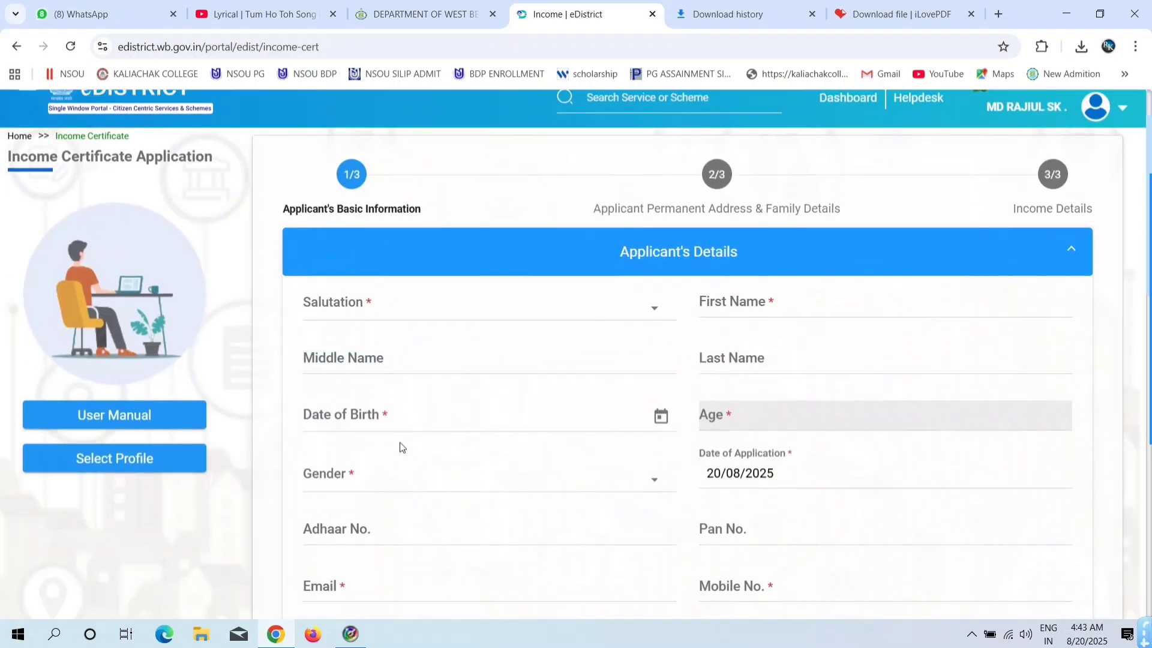
- Set the salutation to Mr. and fill in the applicant's first, middle and last names
{"action": "left_click", "coordinate": [353, 312]}
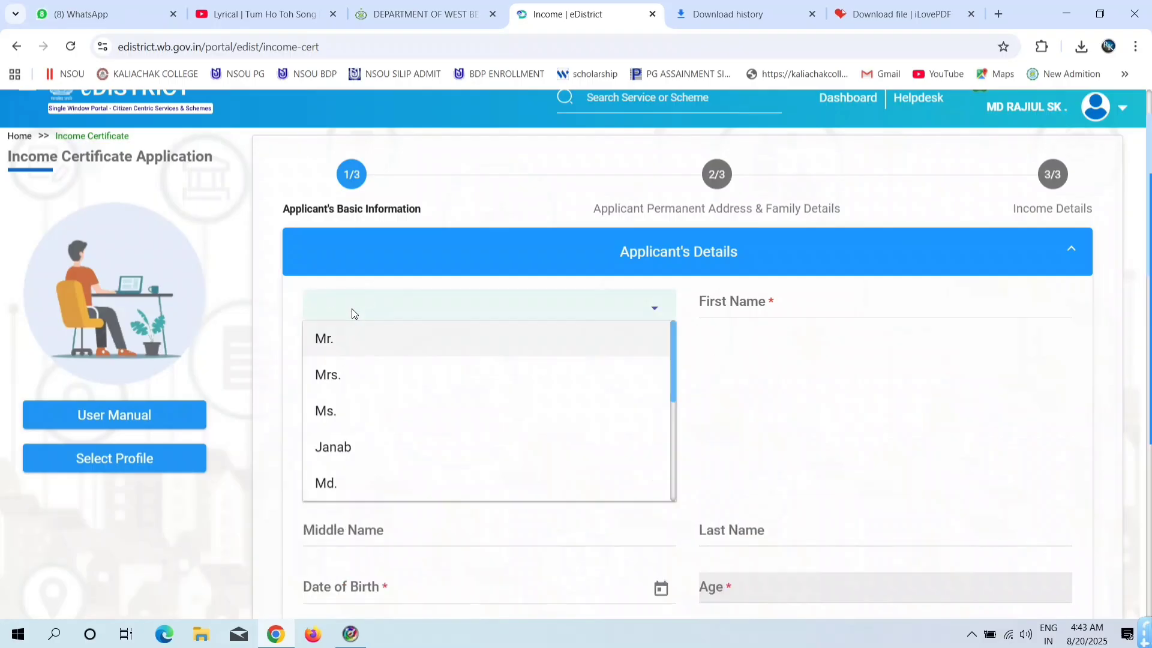
{"action": "left_click", "coordinate": [351, 338]}
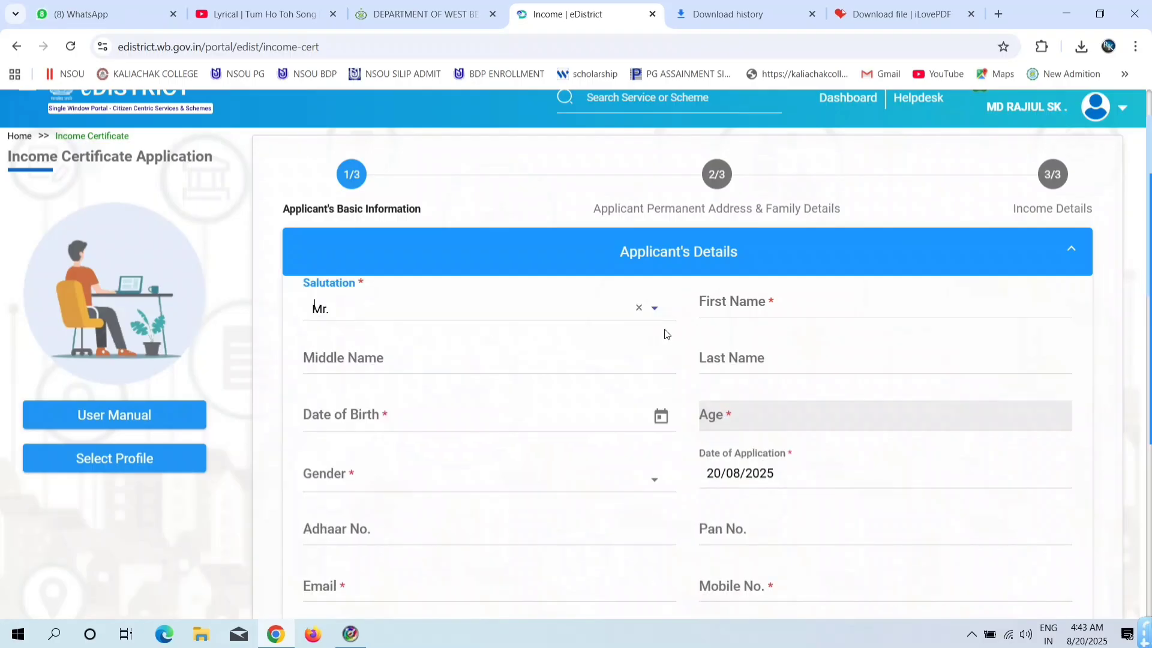
{"action": "left_click", "coordinate": [799, 300]}
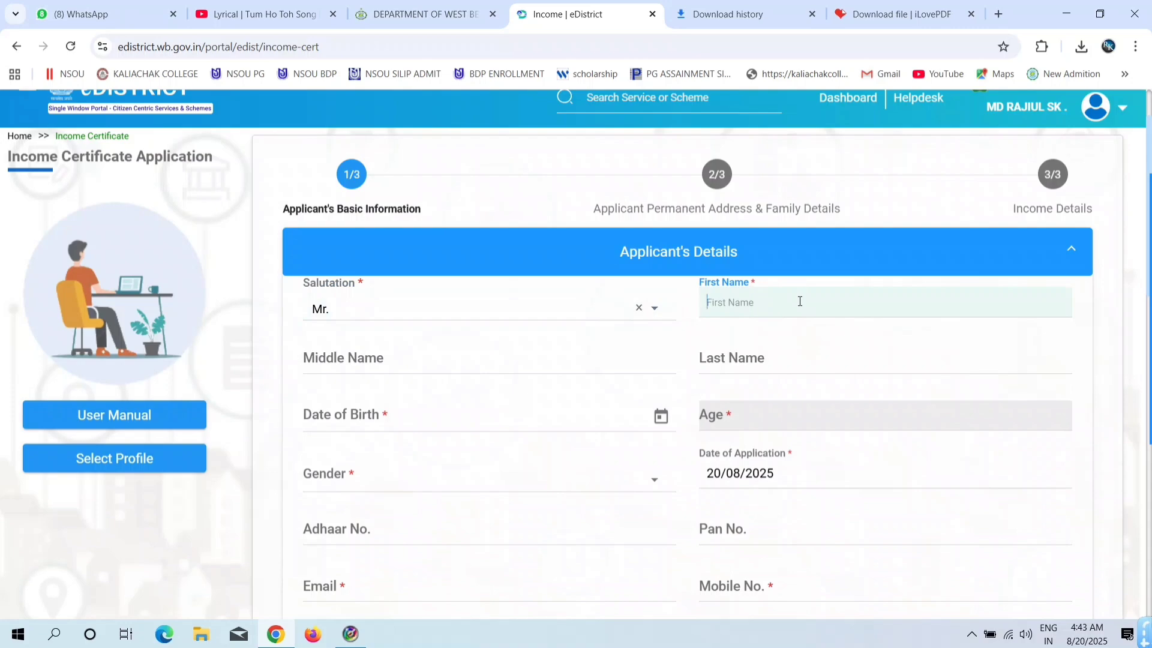
{"action": "left_click", "coordinate": [798, 302]}
{"action": "left_click", "coordinate": [405, 364]}
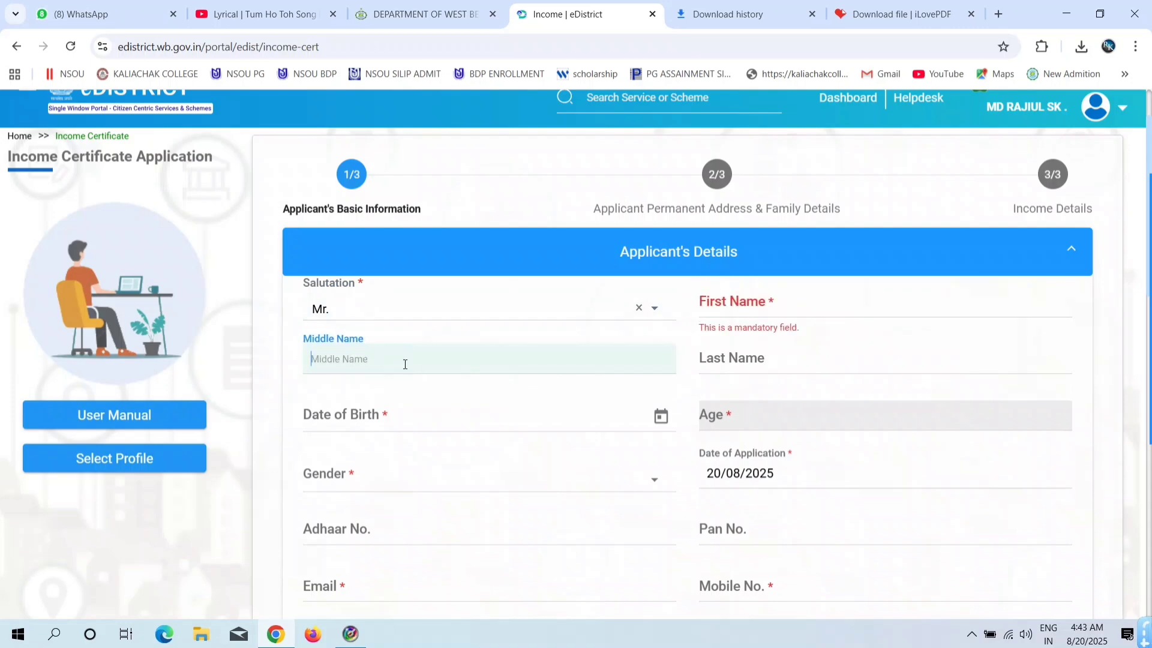
{"action": "left_click", "coordinate": [773, 356]}
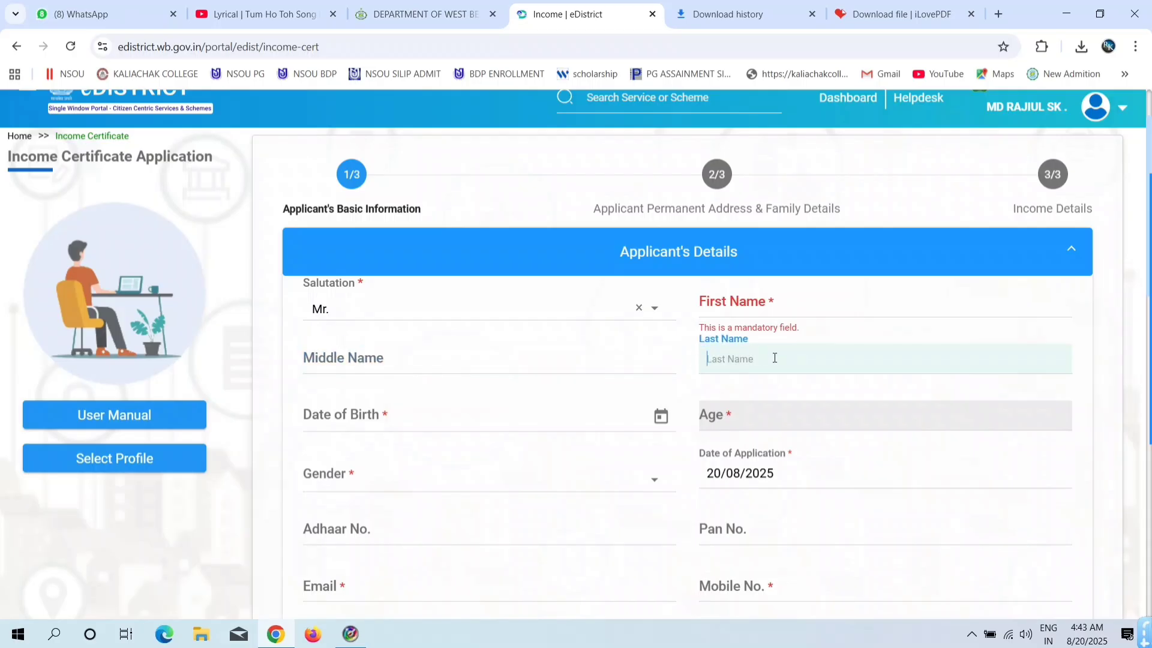
{"action": "scroll", "coordinate": [775, 357], "scroll_direction": "down", "scroll_amount": 1}
{"action": "scroll", "coordinate": [774, 357], "scroll_direction": "down", "scroll_amount": 2}
- Pick a July 2004 date of birth from the calendar and set gender to Male
{"action": "left_click", "coordinate": [406, 268]}
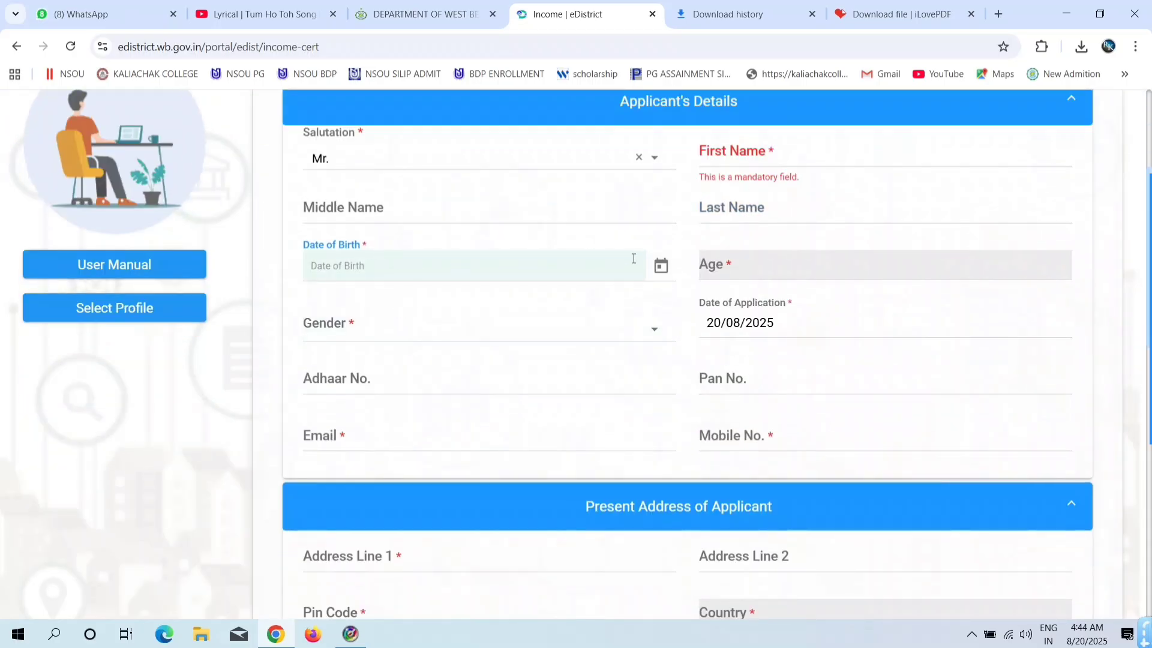
{"action": "left_click", "coordinate": [658, 265]}
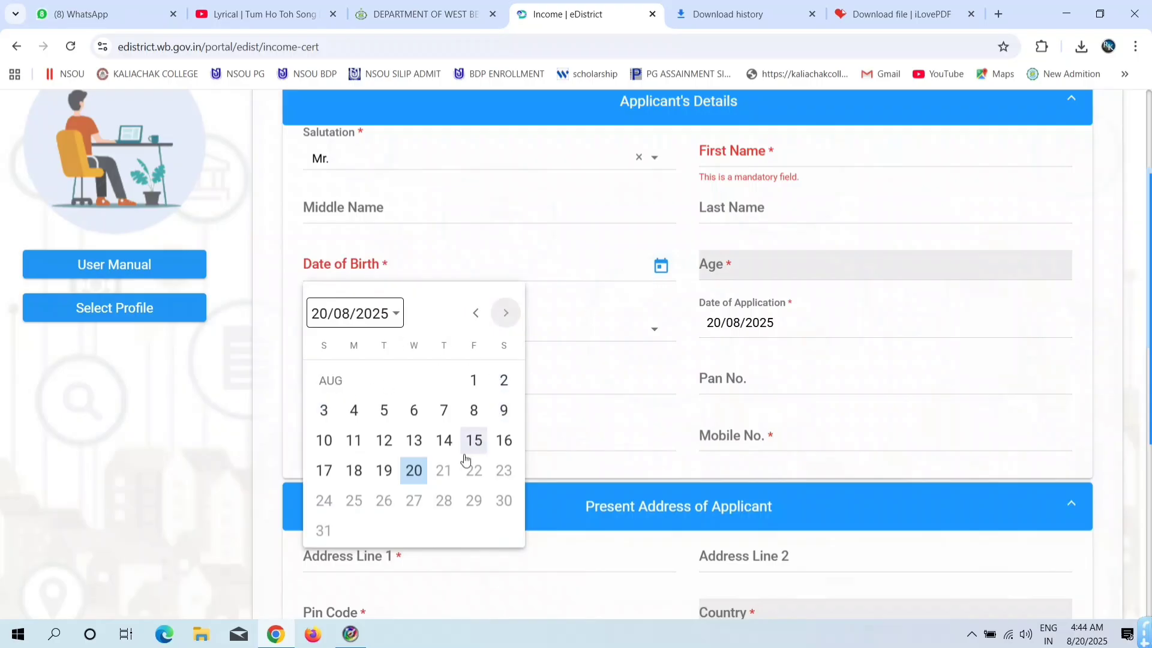
{"action": "left_click", "coordinate": [387, 314]}
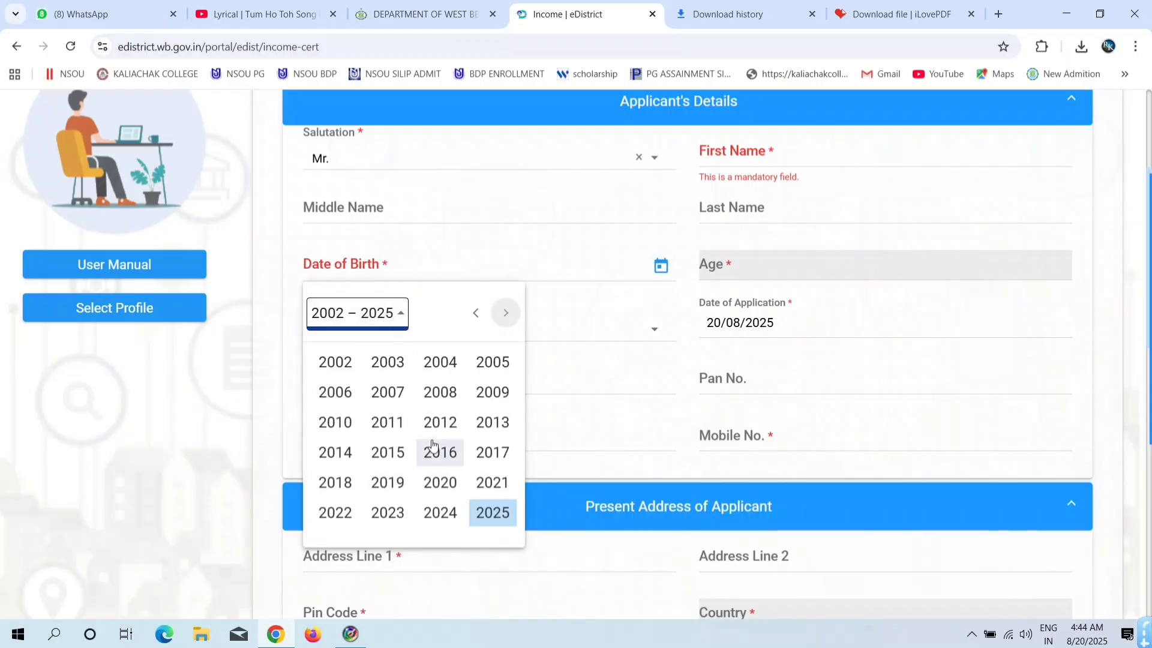
{"action": "left_click", "coordinate": [445, 363]}
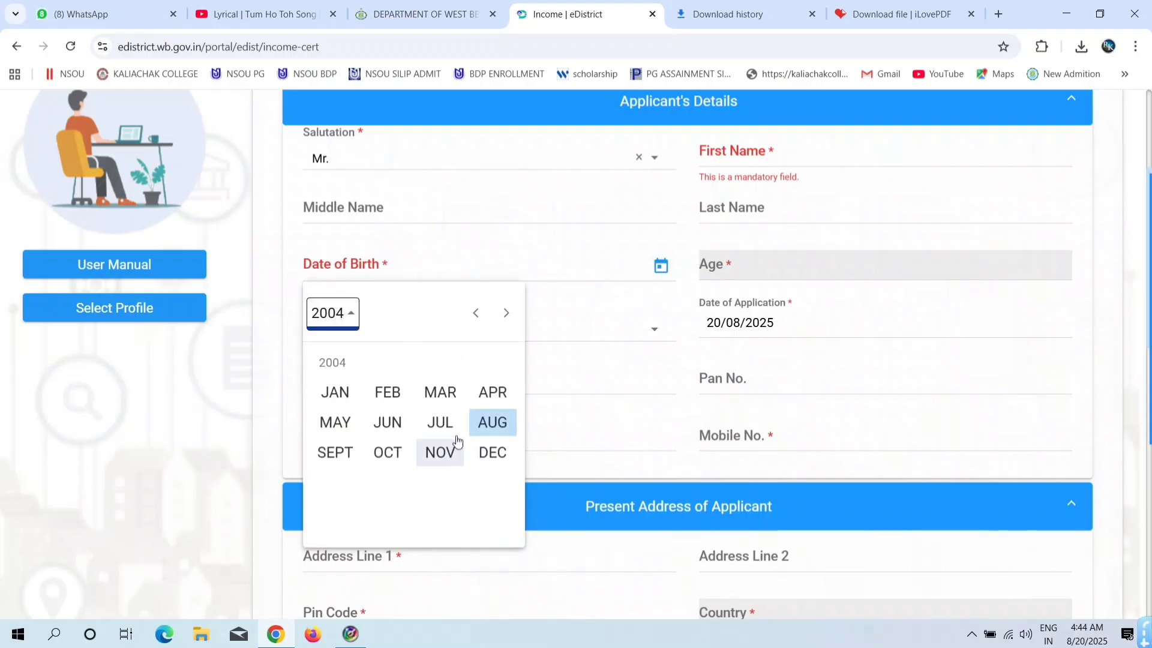
{"action": "left_click", "coordinate": [439, 420]}
{"action": "left_click", "coordinate": [384, 471]}
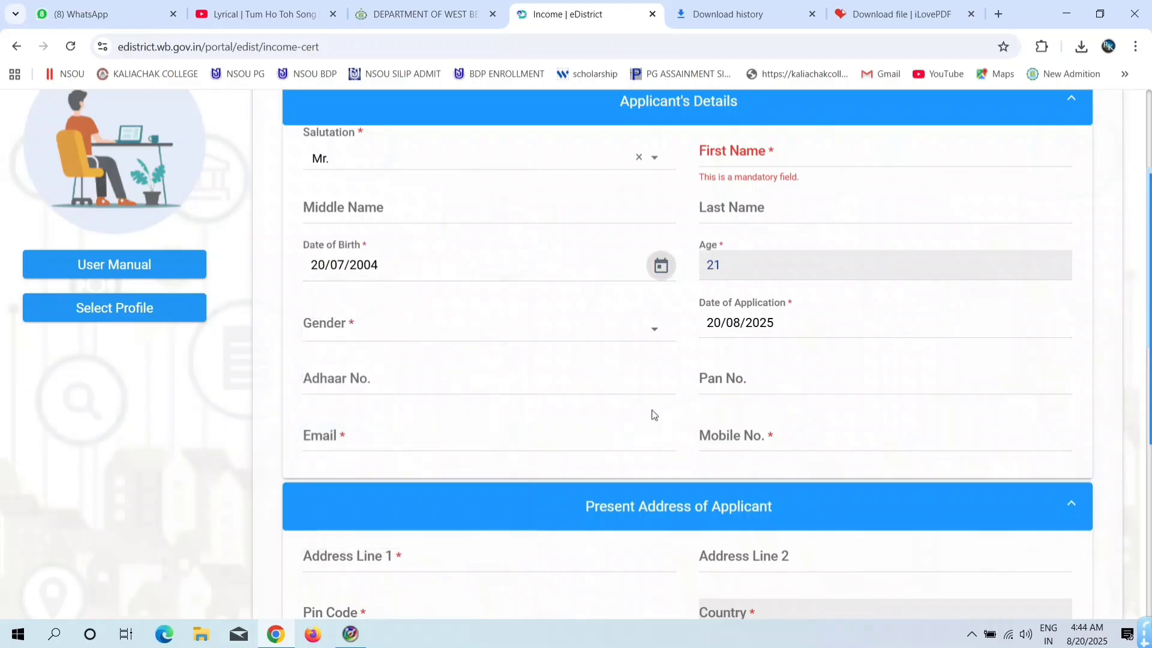
{"action": "left_click", "coordinate": [405, 327]}
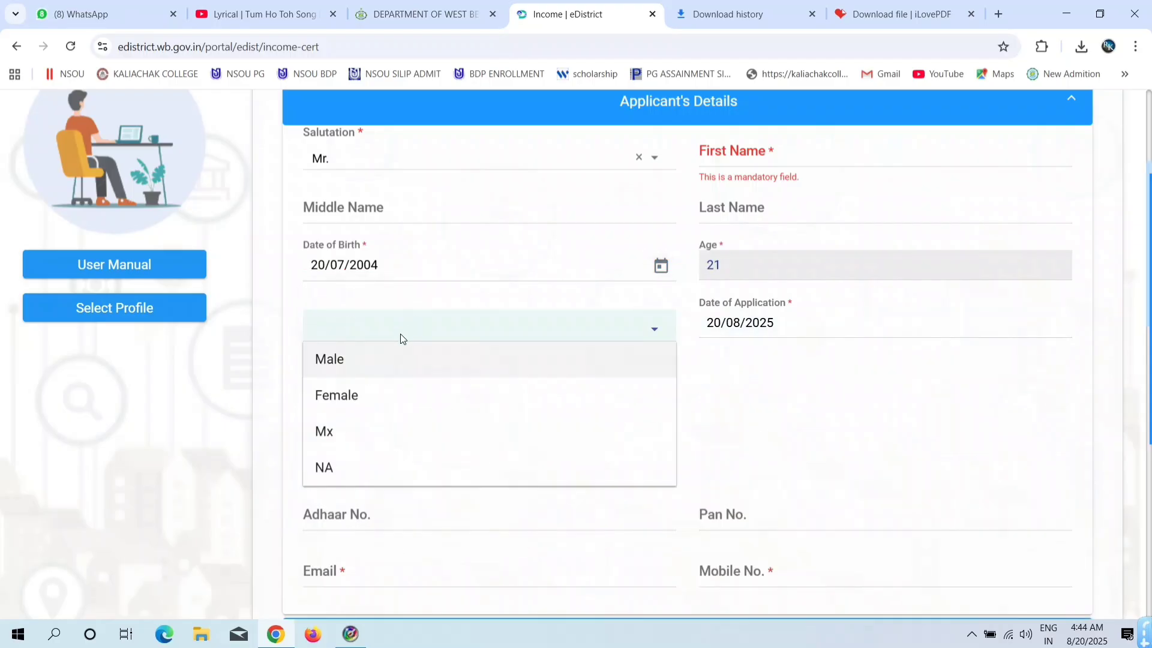
{"action": "left_click", "coordinate": [380, 358]}
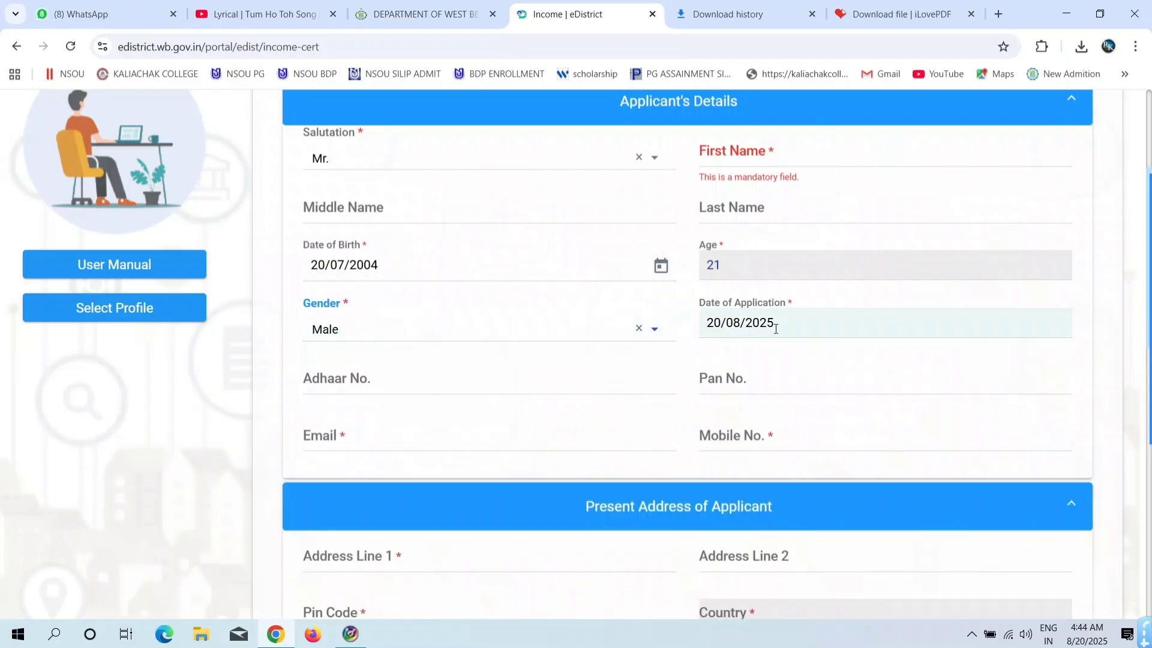
- Fill in the applicant's Aadhaar number, PAN, email address and mobile number
{"action": "left_click", "coordinate": [420, 381]}
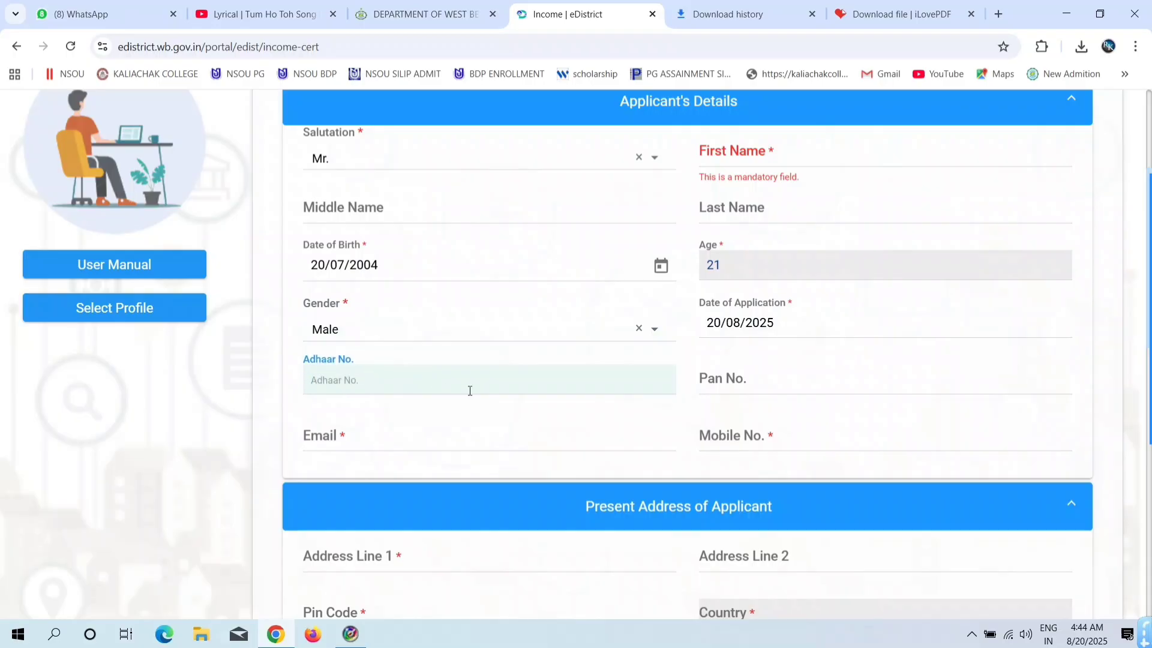
{"action": "left_click", "coordinate": [730, 378]}
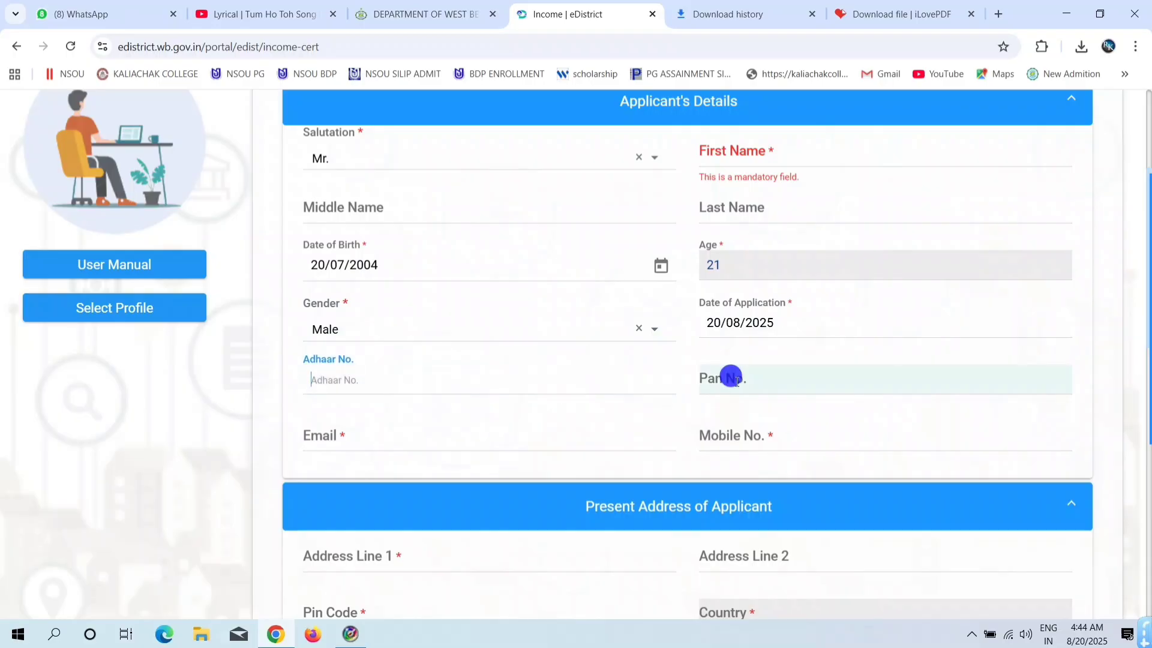
{"action": "left_click", "coordinate": [368, 435]}
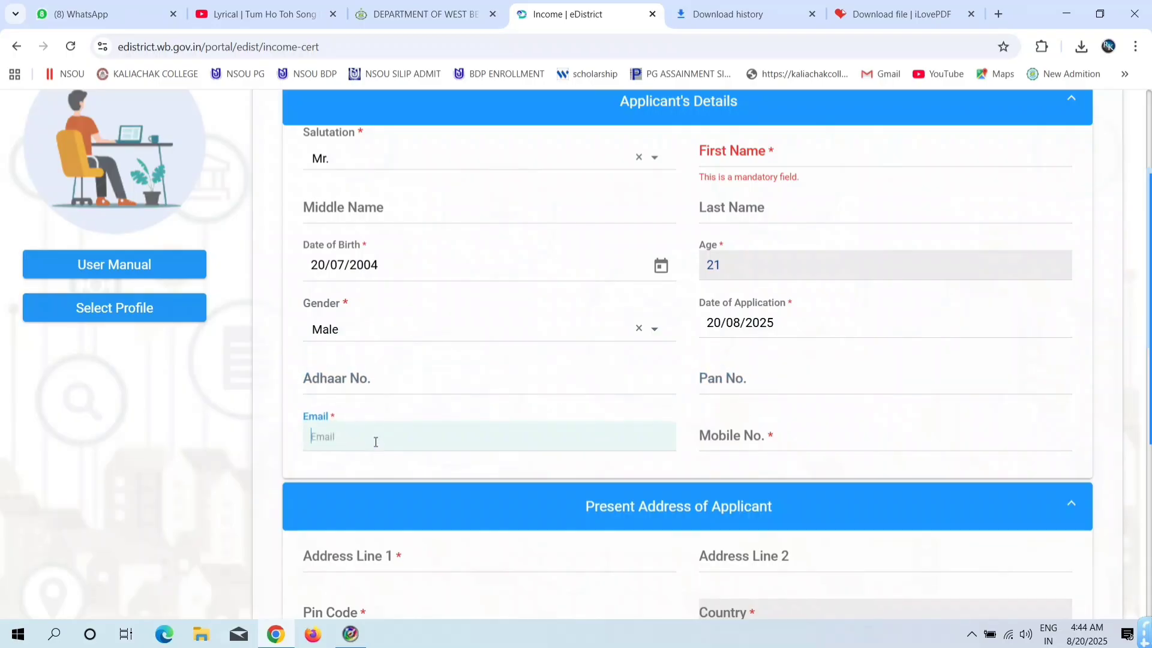
{"action": "left_click", "coordinate": [749, 437]}
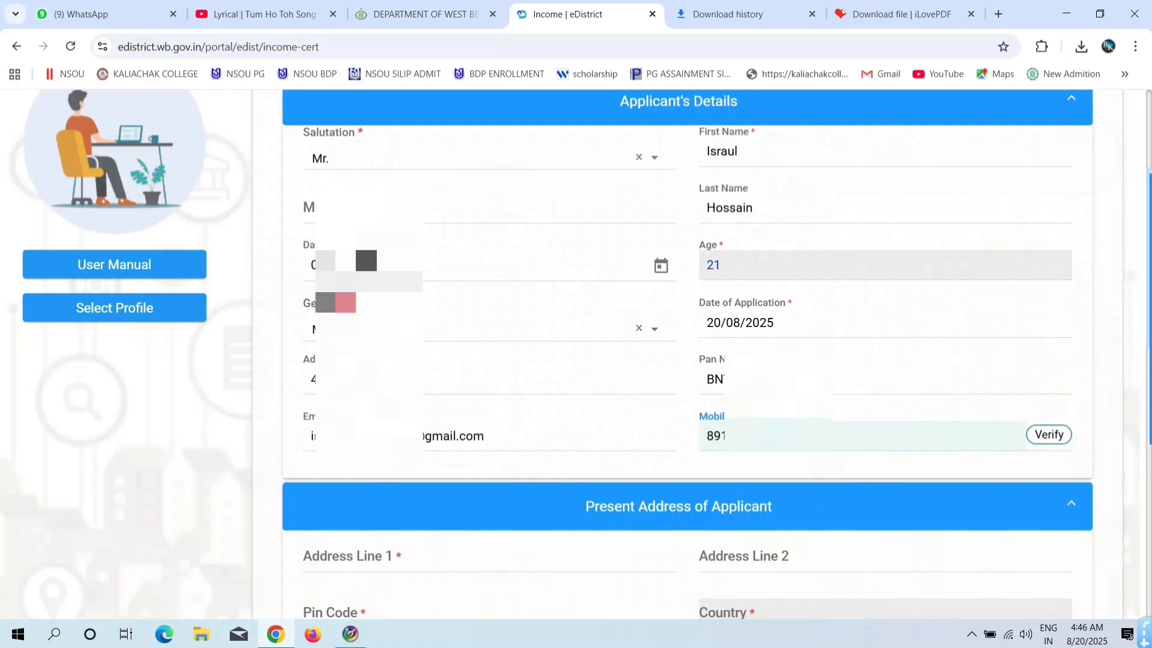
- Verify the mobile number by entering its one-time password, then scroll to Present Address
{"action": "left_click", "coordinate": [1130, 336]}
{"action": "left_click_drag", "start_coordinate": [1006, 413], "coordinate": [1079, 452]}
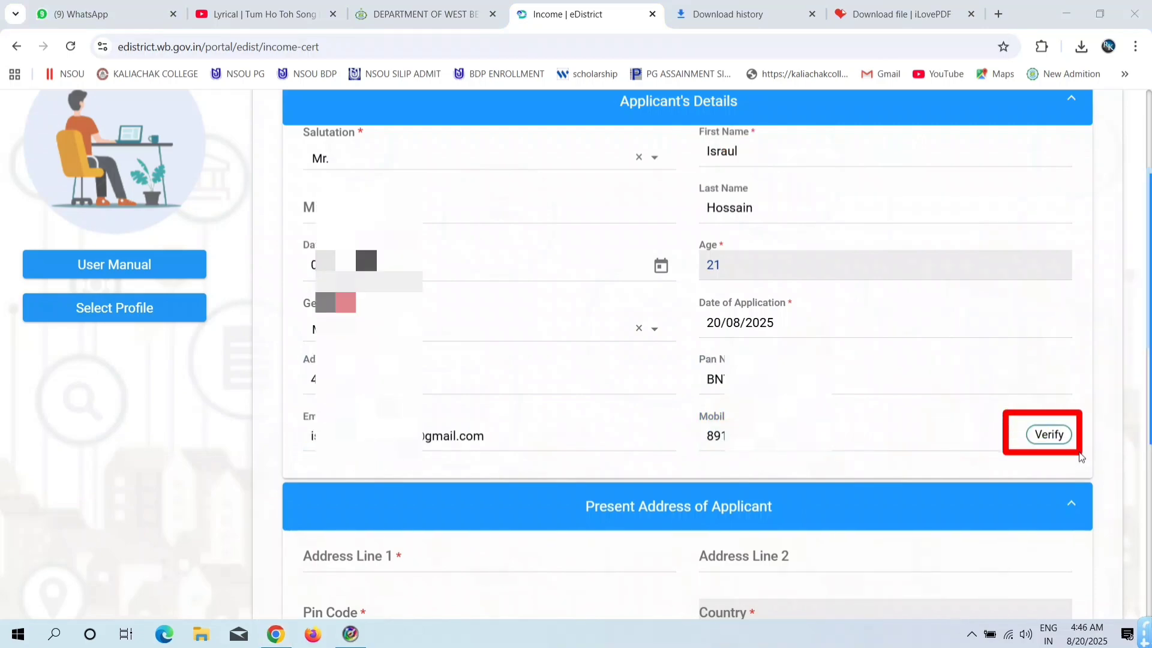
{"action": "left_click", "coordinate": [1050, 435]}
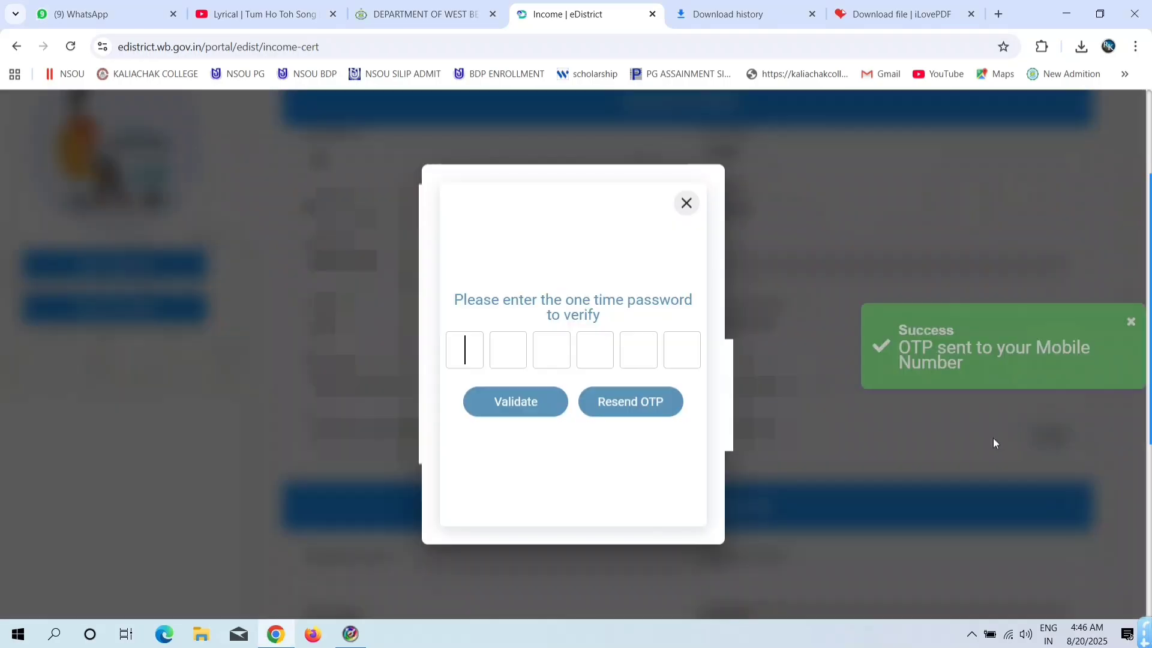
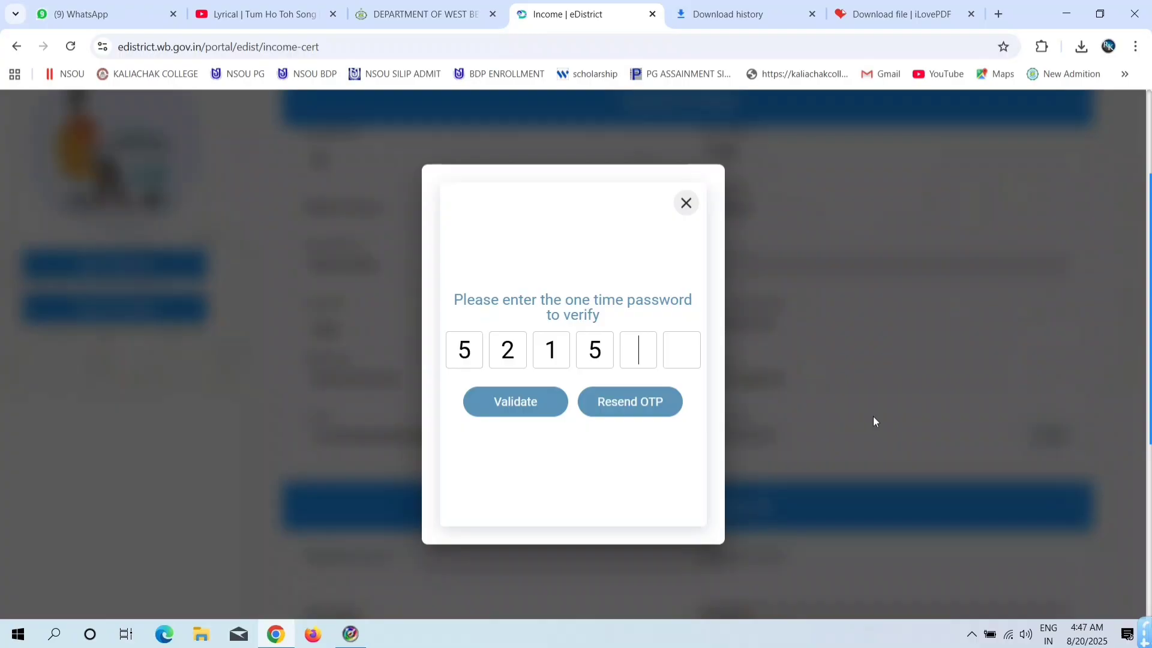
{"action": "left_click_drag", "start_coordinate": [458, 390], "coordinate": [544, 426]}
{"action": "left_click", "coordinate": [516, 402]}
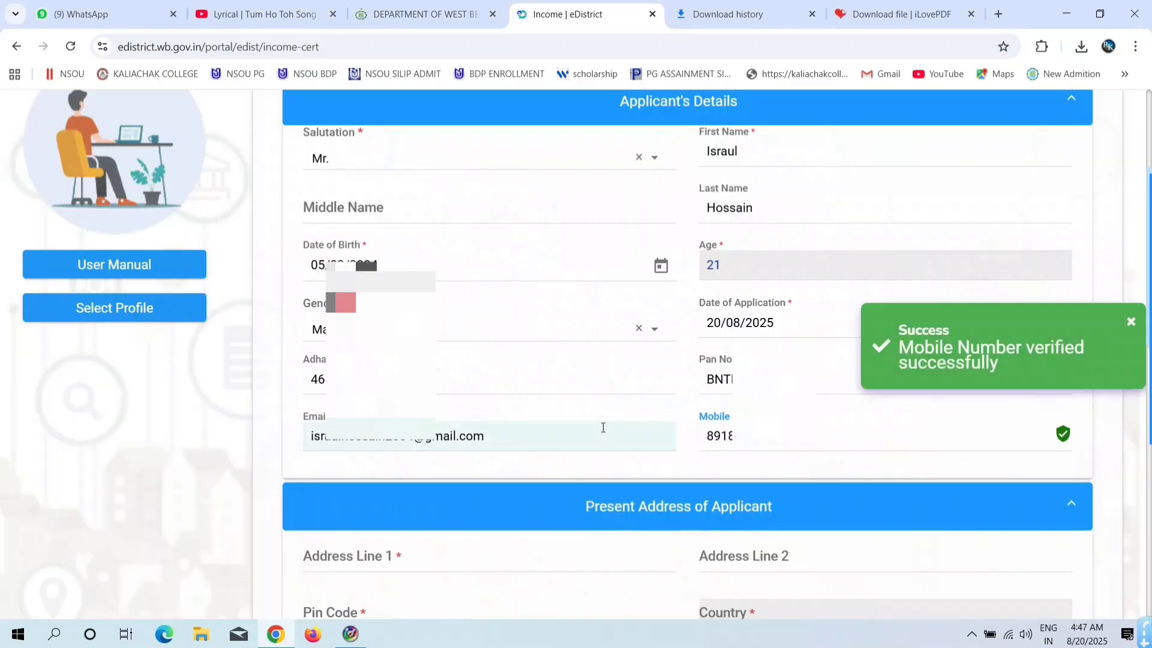
{"action": "scroll", "coordinate": [603, 427], "scroll_direction": "down", "scroll_amount": 8}
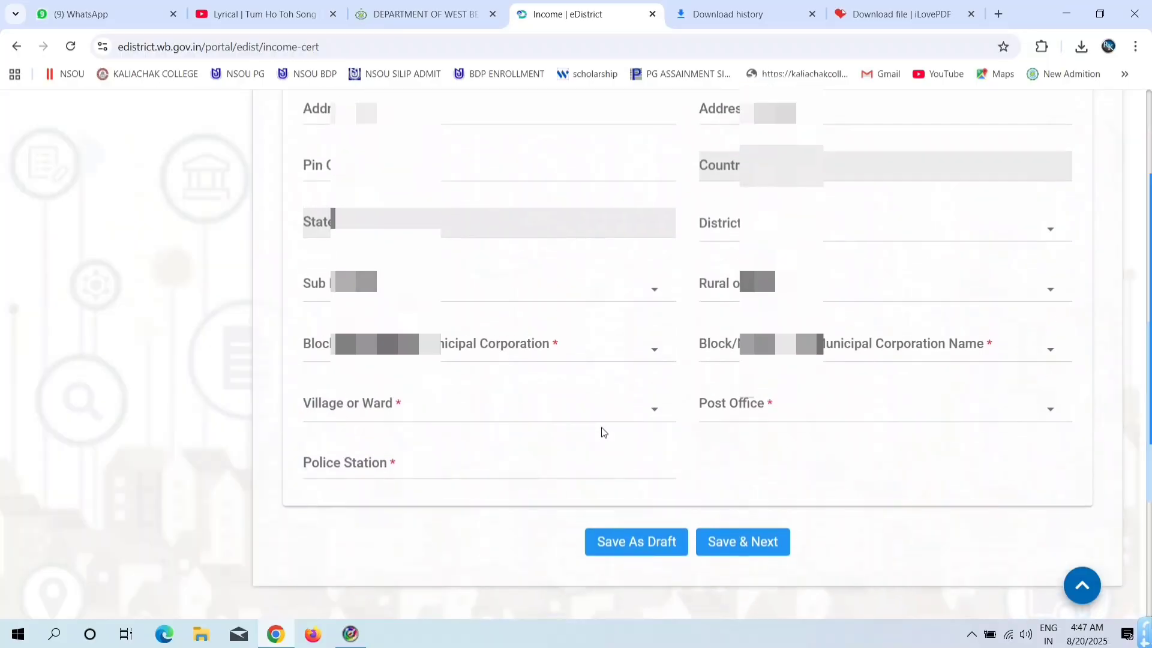
{"action": "scroll", "coordinate": [603, 432], "scroll_direction": "up", "scroll_amount": 1}
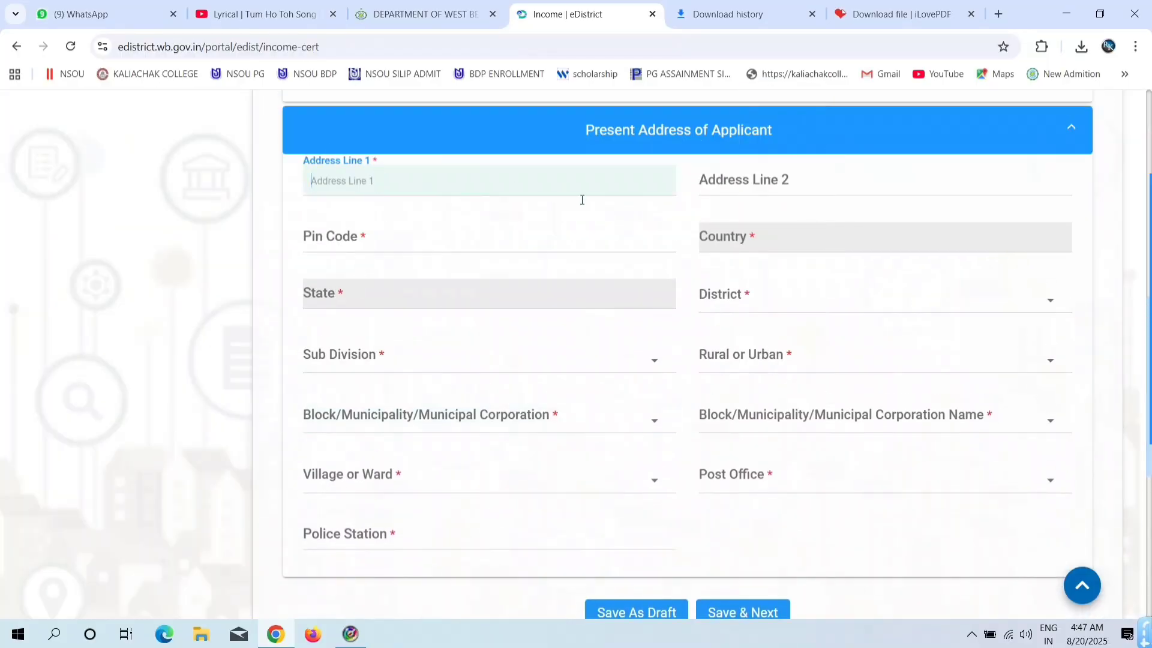
- Fill the second address line and pin code, with district Darjeeling and sub division Siliguri
{"action": "left_click", "coordinate": [749, 178]}
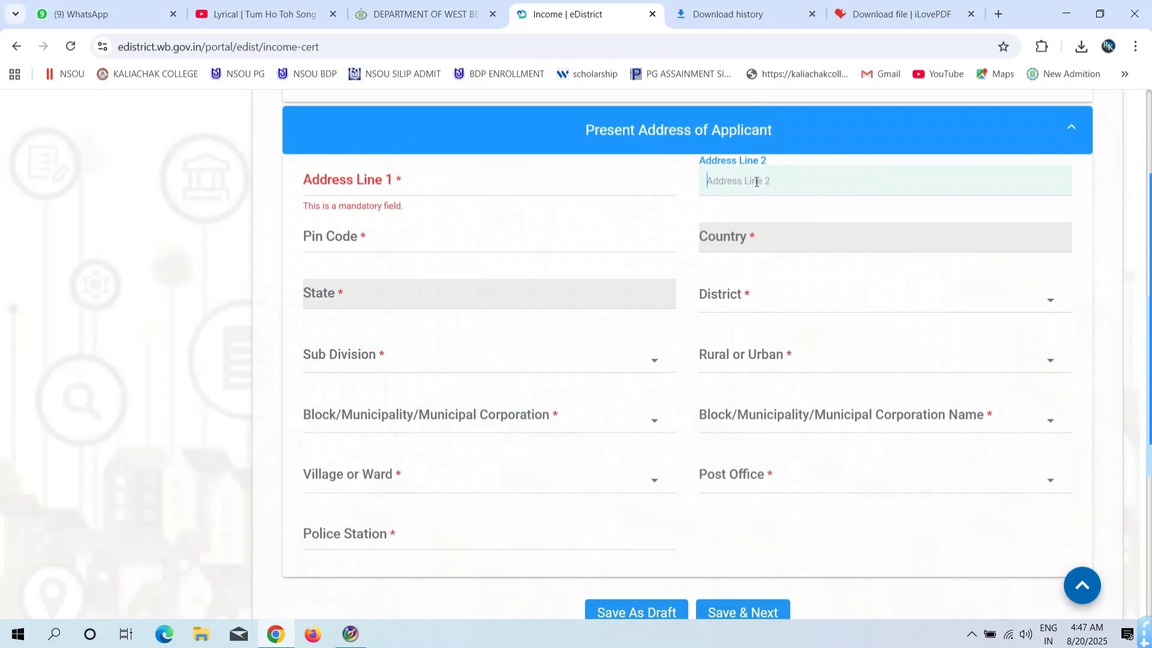
{"action": "left_click", "coordinate": [457, 243]}
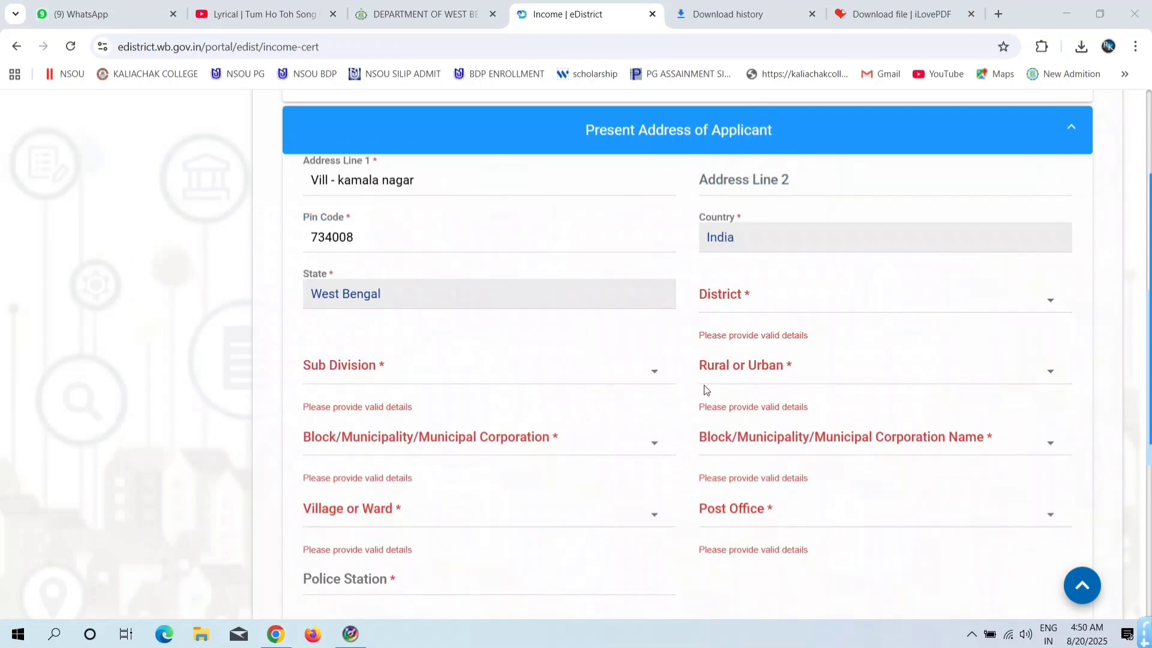
{"action": "left_click", "coordinate": [745, 294]}
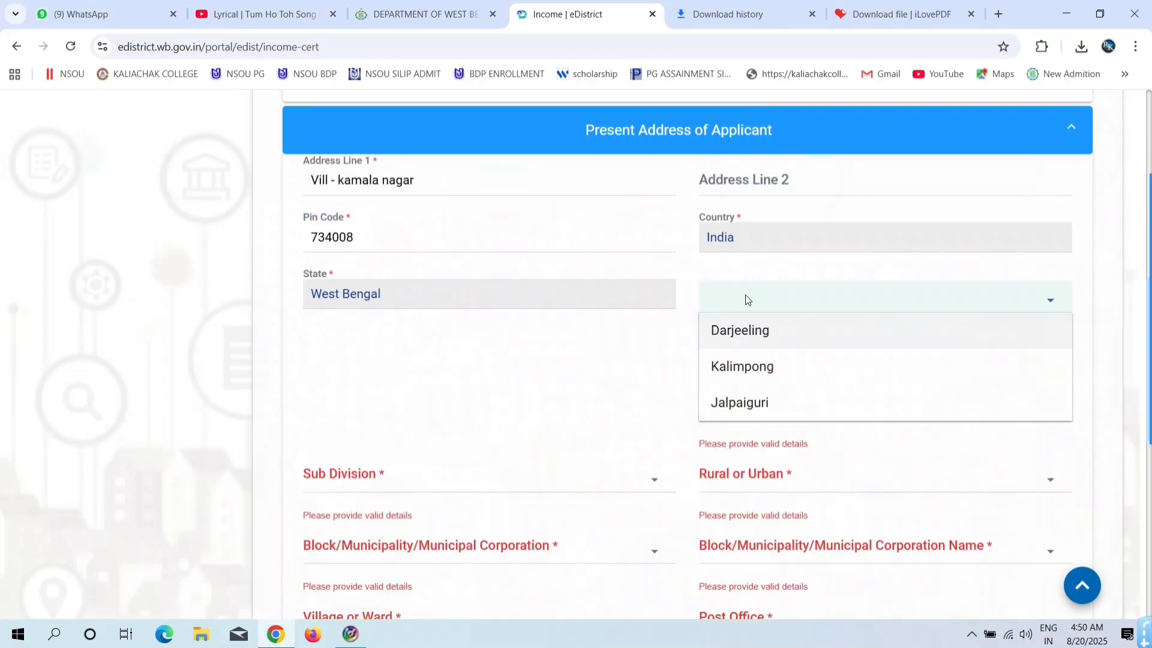
{"action": "left_click", "coordinate": [750, 337]}
{"action": "left_click", "coordinate": [481, 354]}
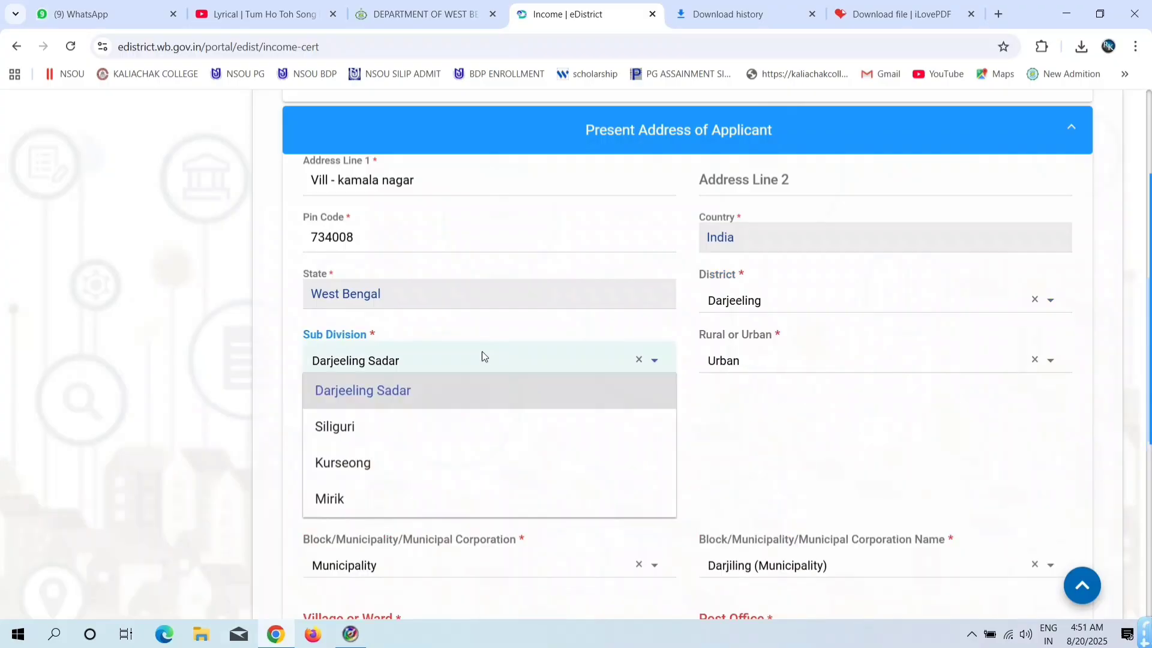
{"action": "left_click", "coordinate": [385, 432]}
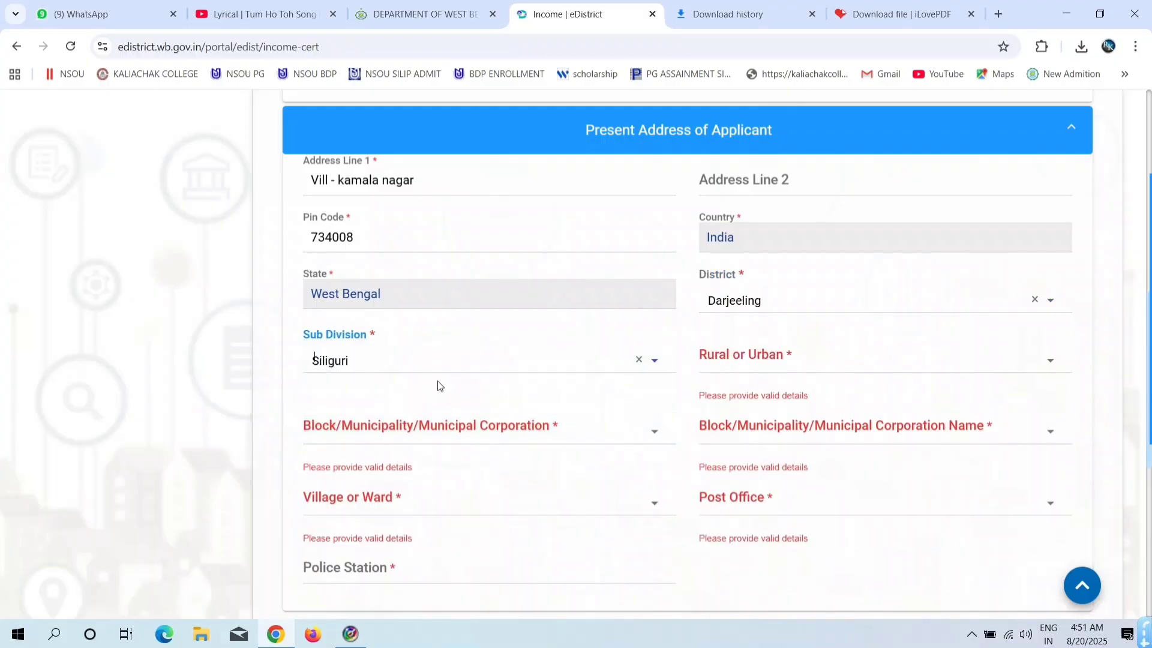
- Set the area to Urban, local body to Municipal Corporation, and corporation to Siliguri
{"action": "left_click", "coordinate": [766, 357]}
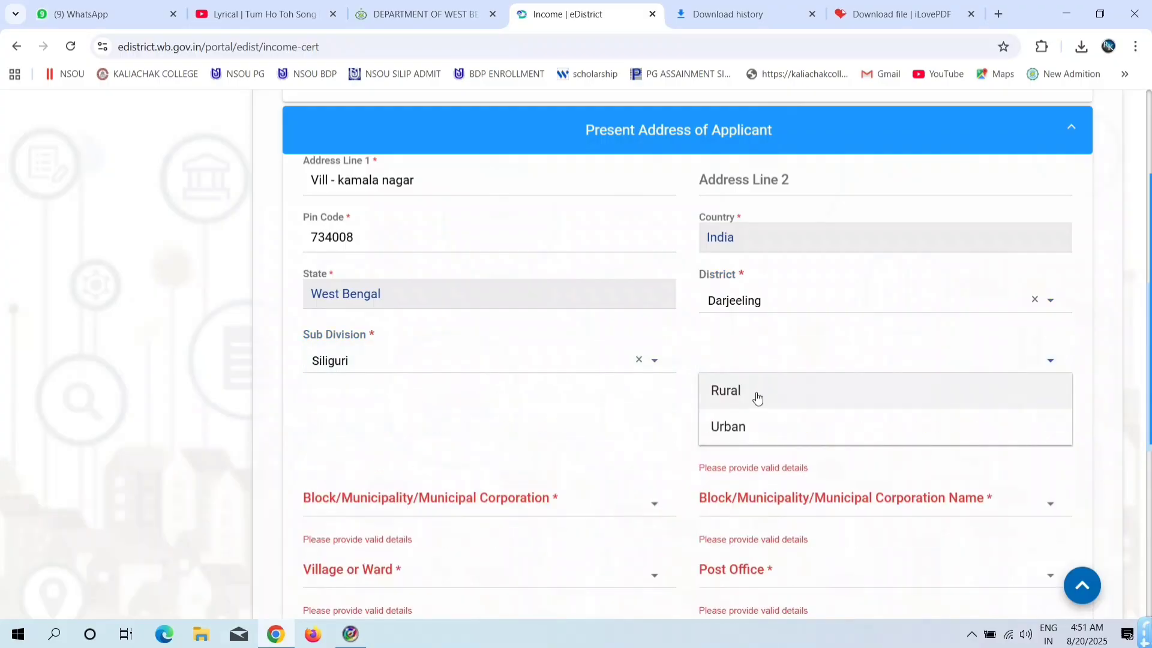
{"action": "left_click", "coordinate": [755, 396]}
{"action": "left_click", "coordinate": [753, 378]}
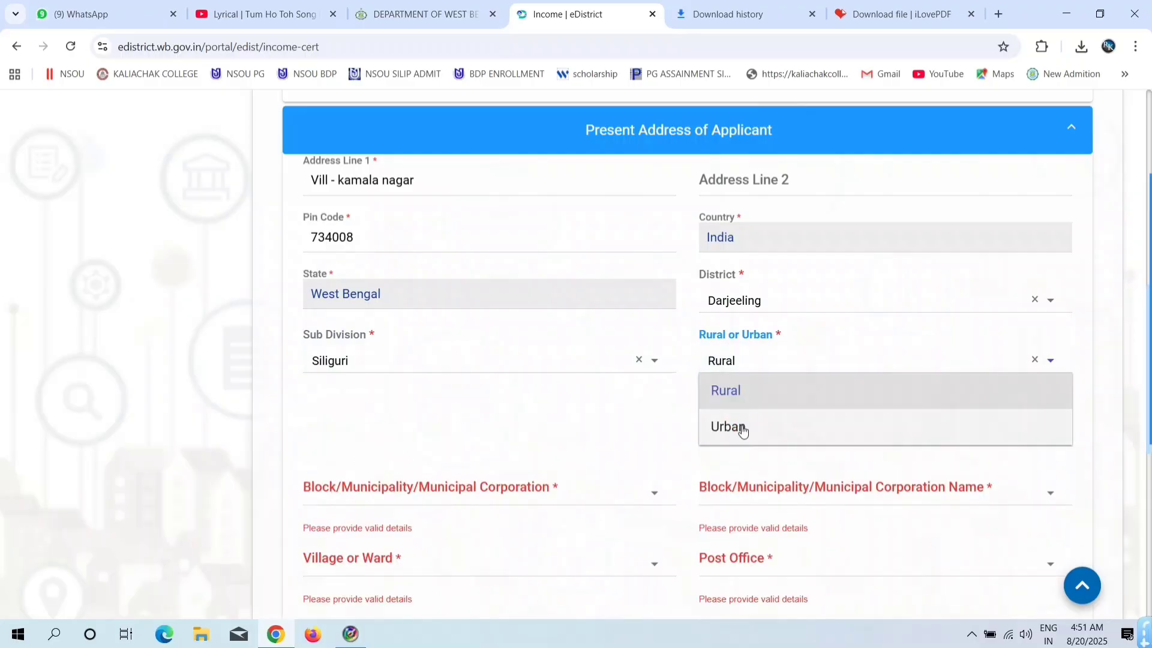
{"action": "left_click", "coordinate": [740, 425]}
{"action": "left_click", "coordinate": [472, 414]}
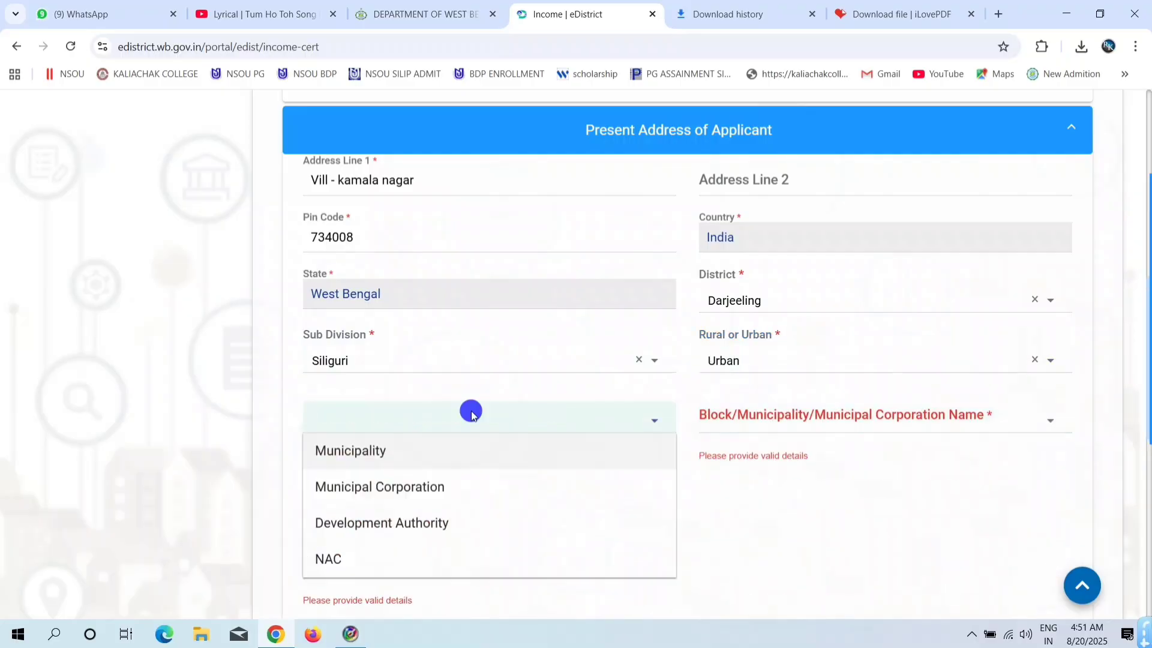
{"action": "left_click", "coordinate": [412, 487]}
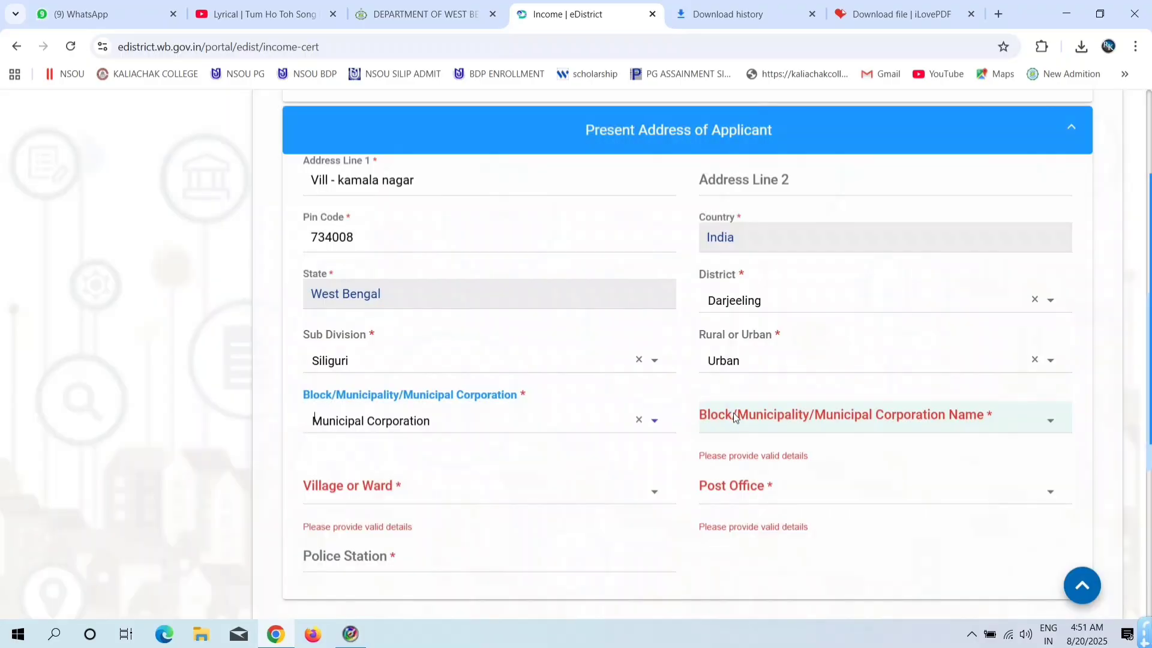
{"action": "left_click", "coordinate": [733, 414]}
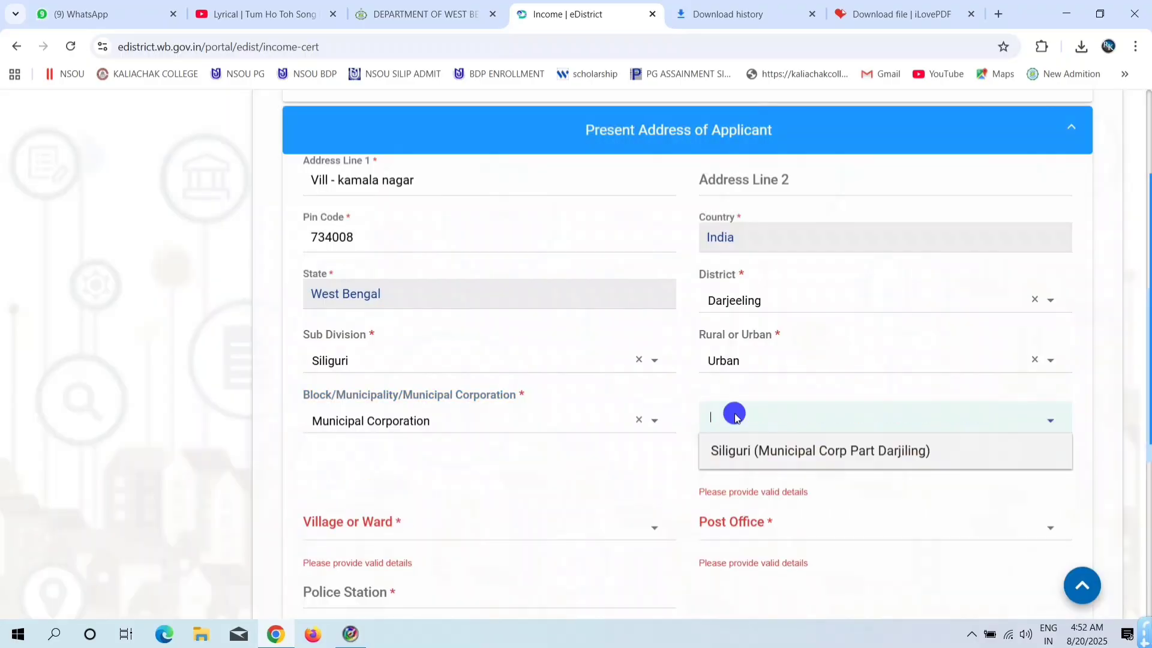
{"action": "left_click", "coordinate": [772, 454]}
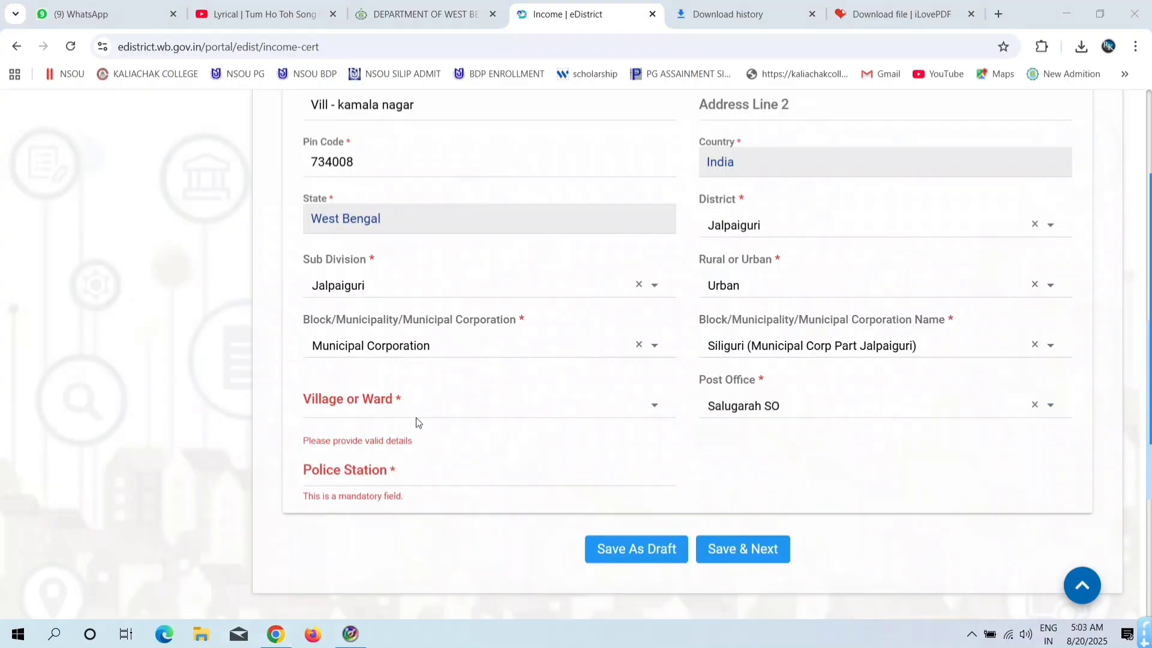
- Choose ward 42, keep post office Salugarah SO and enter police station Bhaktinagar
{"action": "left_click", "coordinate": [404, 400]}
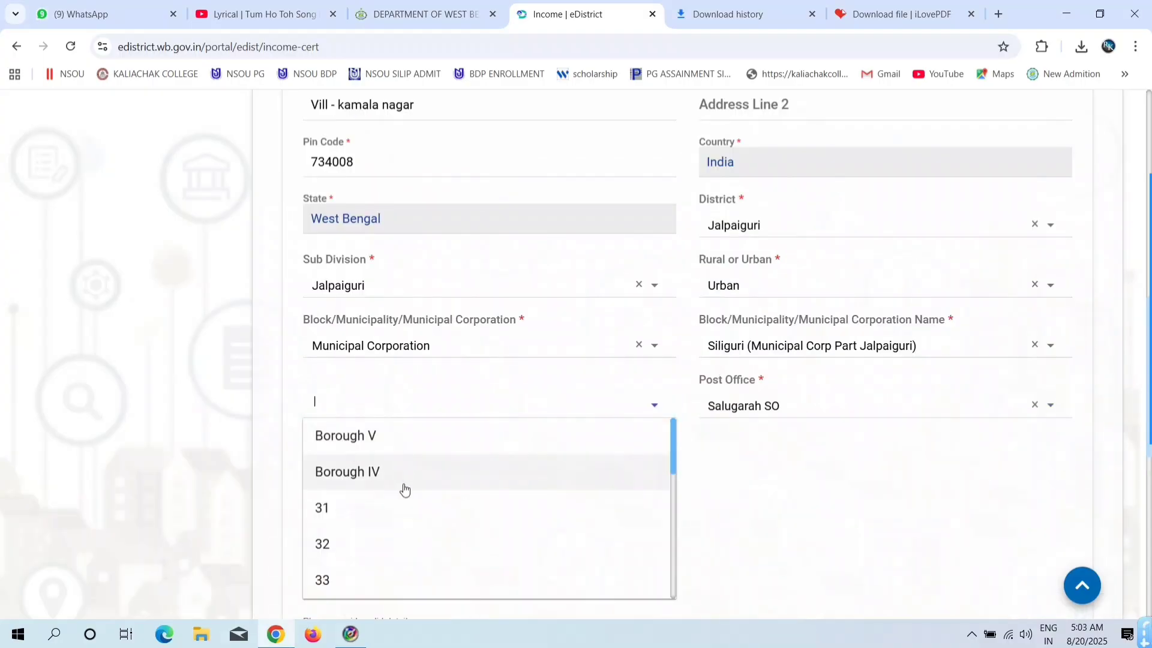
{"action": "scroll", "coordinate": [404, 489], "scroll_direction": "down", "scroll_amount": 4}
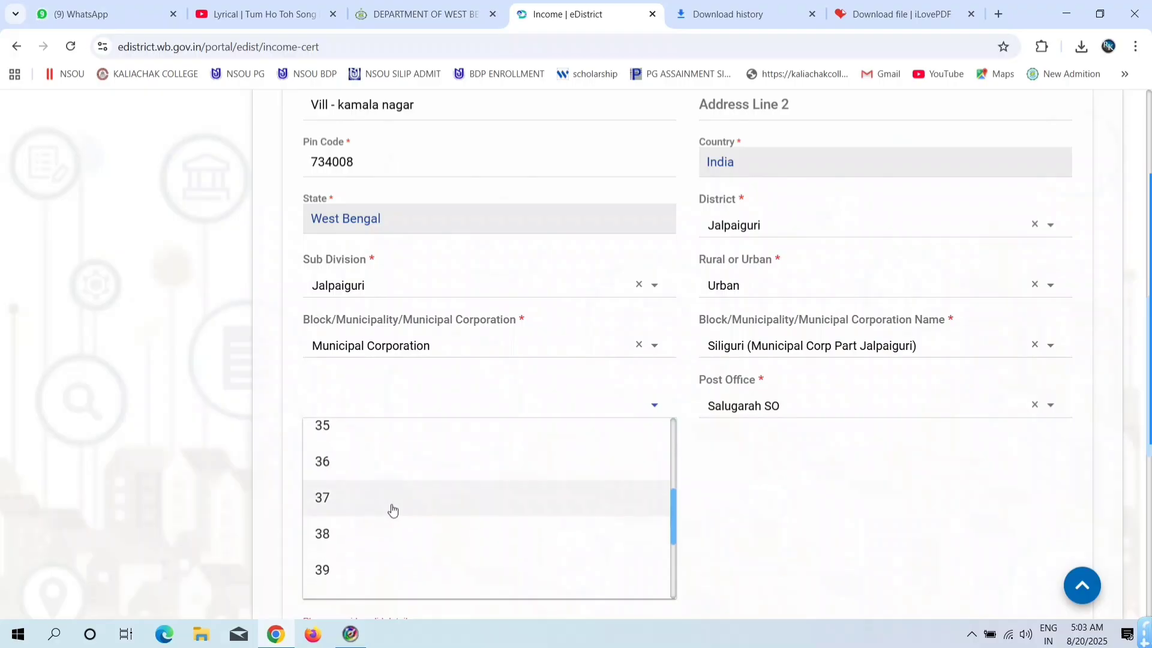
{"action": "scroll", "coordinate": [387, 511], "scroll_direction": "down", "scroll_amount": 1}
{"action": "scroll", "coordinate": [366, 524], "scroll_direction": "down", "scroll_amount": 1}
{"action": "left_click", "coordinate": [327, 528]}
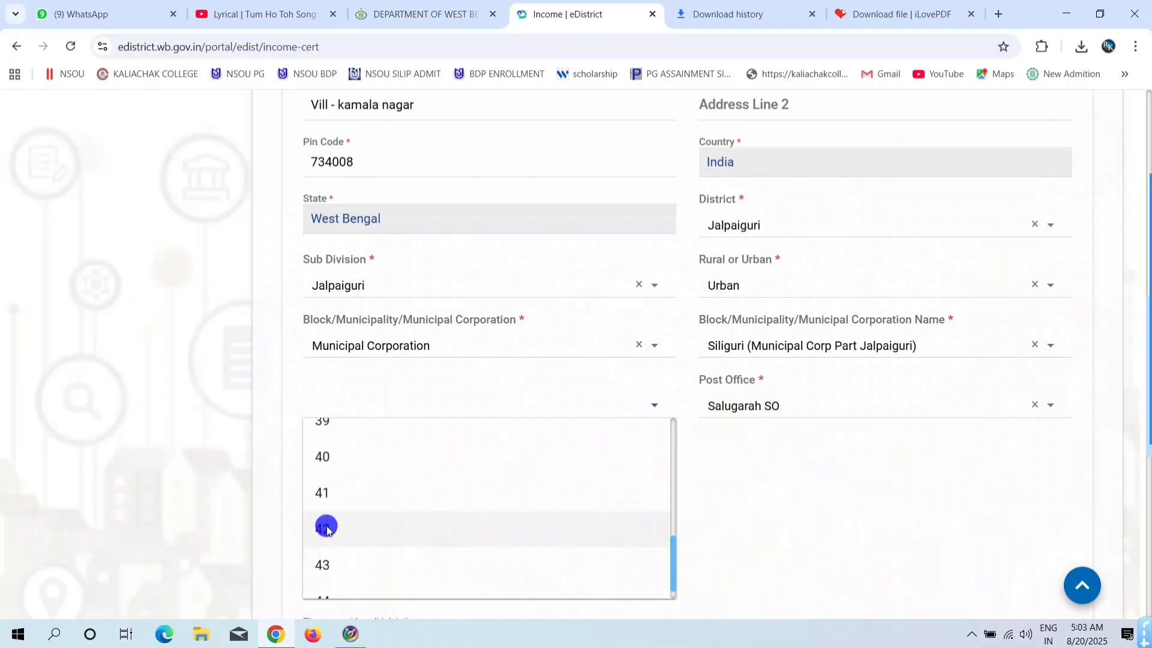
{"action": "left_click", "coordinate": [754, 406]}
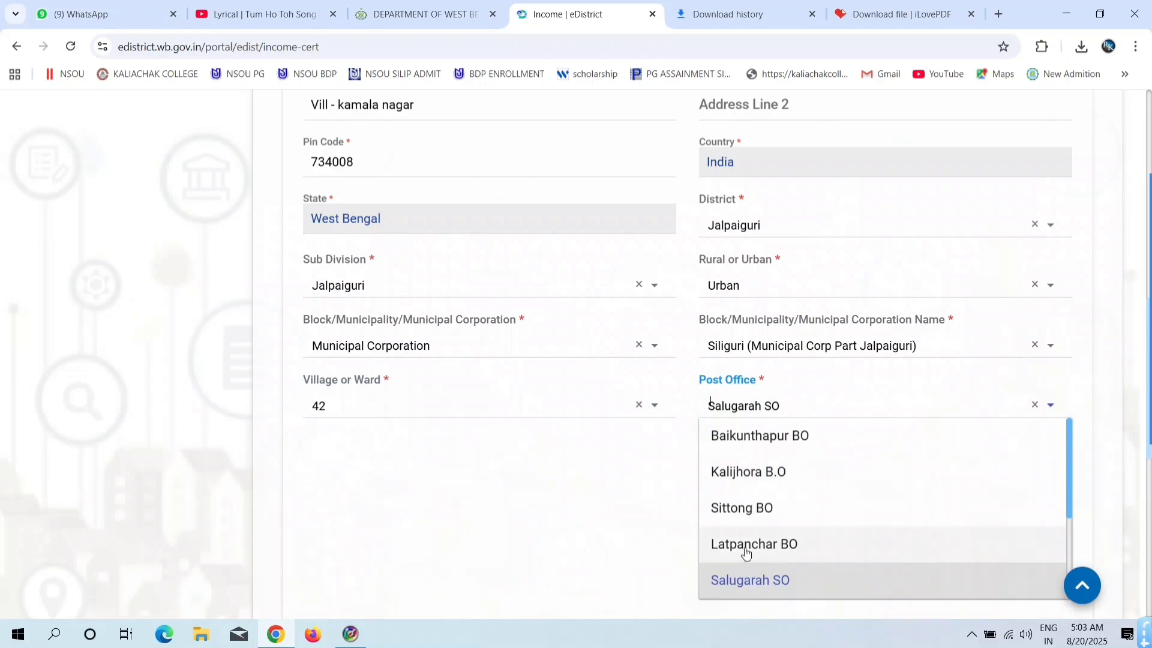
{"action": "left_click", "coordinate": [754, 585]}
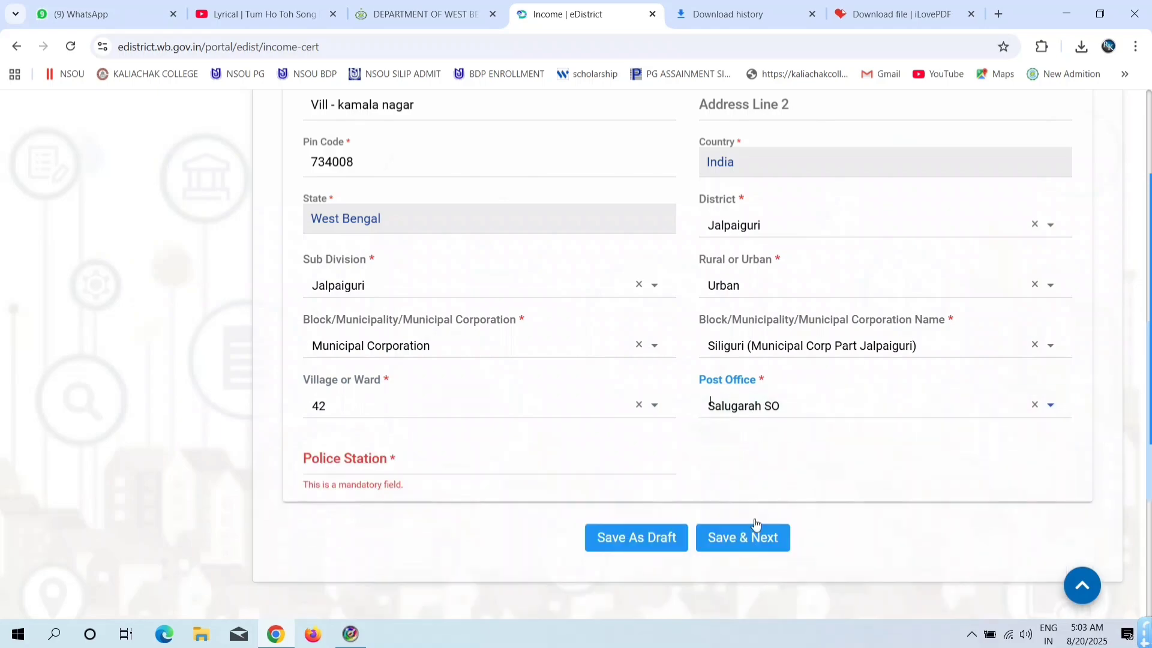
{"action": "left_click", "coordinate": [438, 465]}
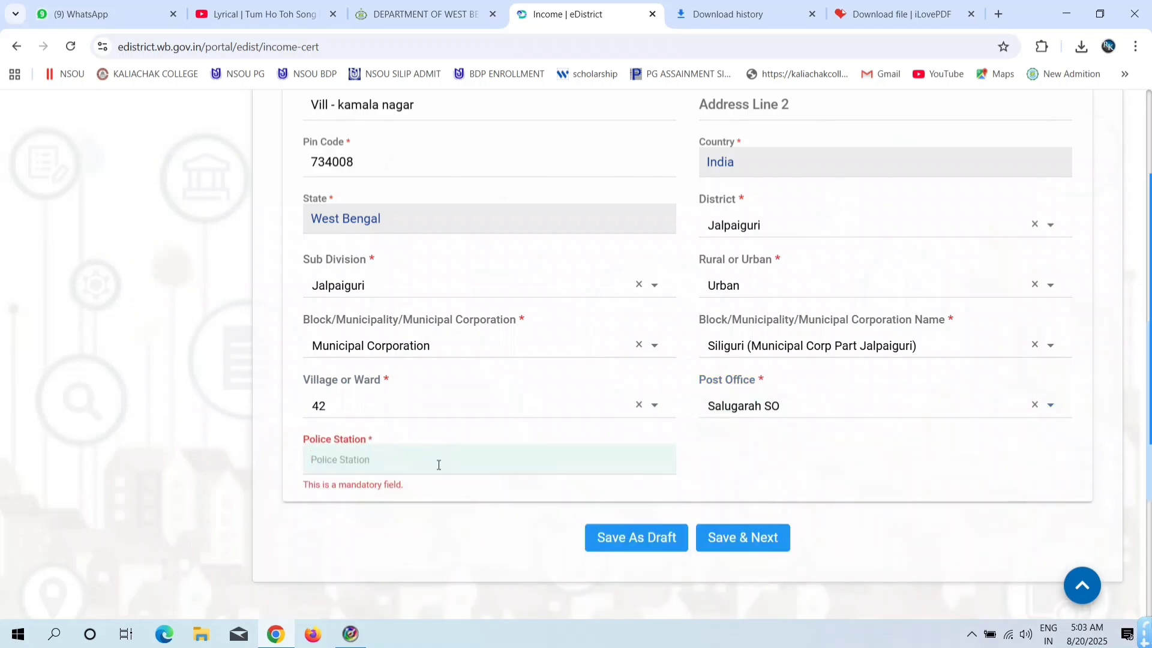
{"action": "type", "text": "Bhak"}
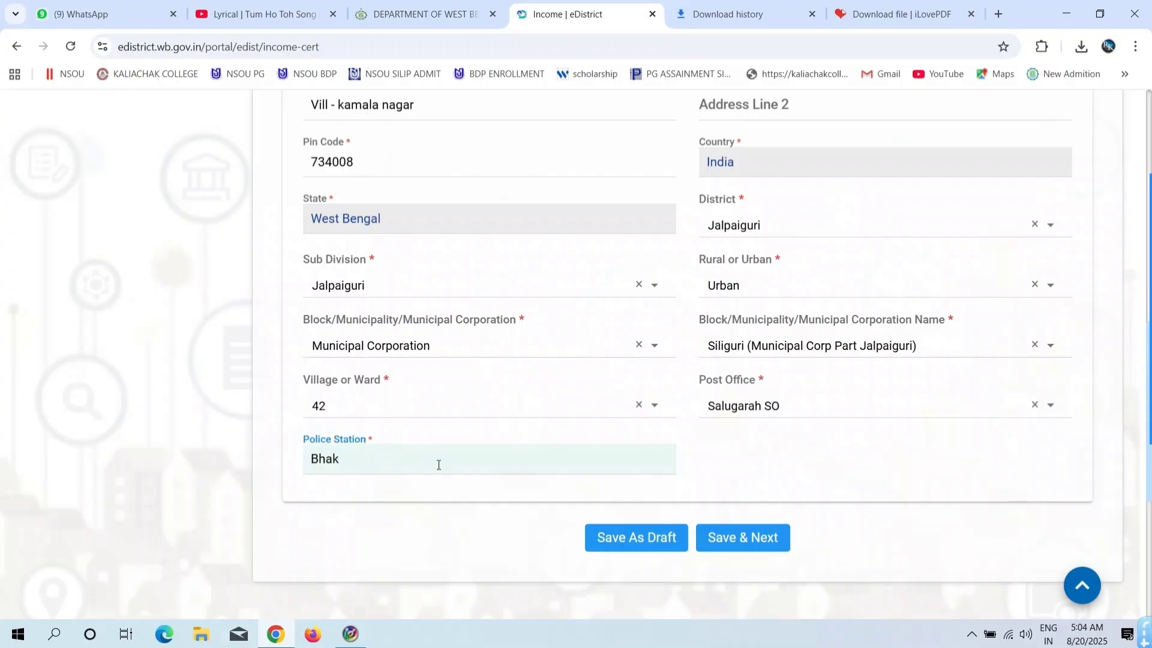
{"action": "type", "text": "tinagar"}
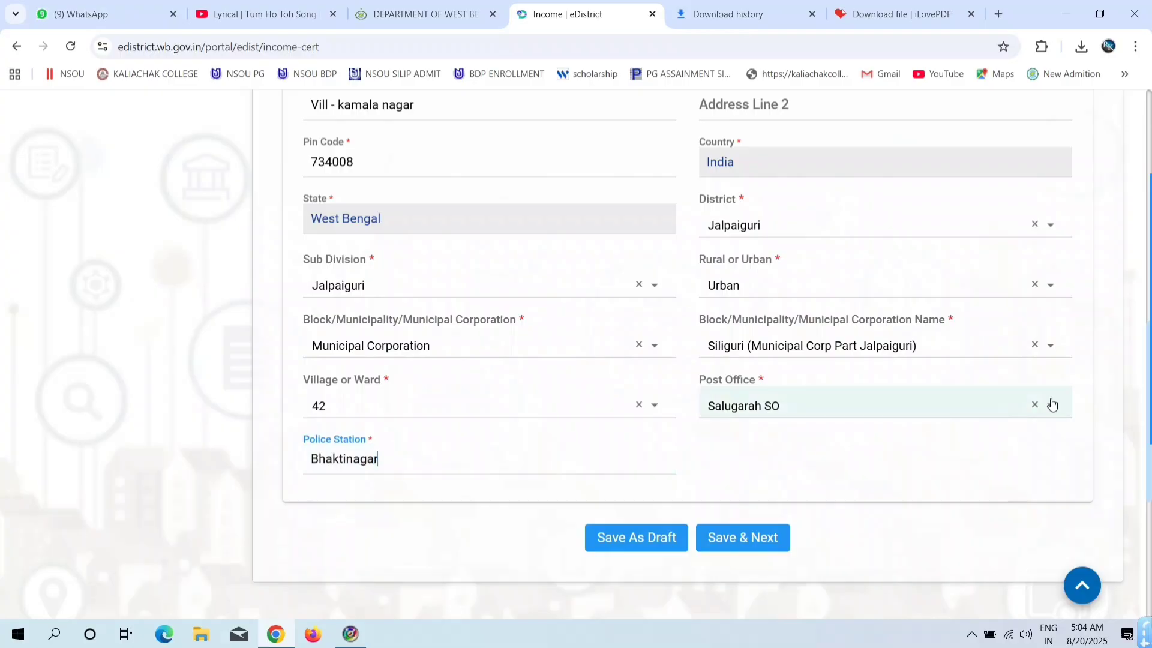
- Save the present address and decline Chrome's offer to store it
{"action": "mouse_move", "coordinate": [1137, 340]}
{"action": "left_click", "coordinate": [1133, 382]}
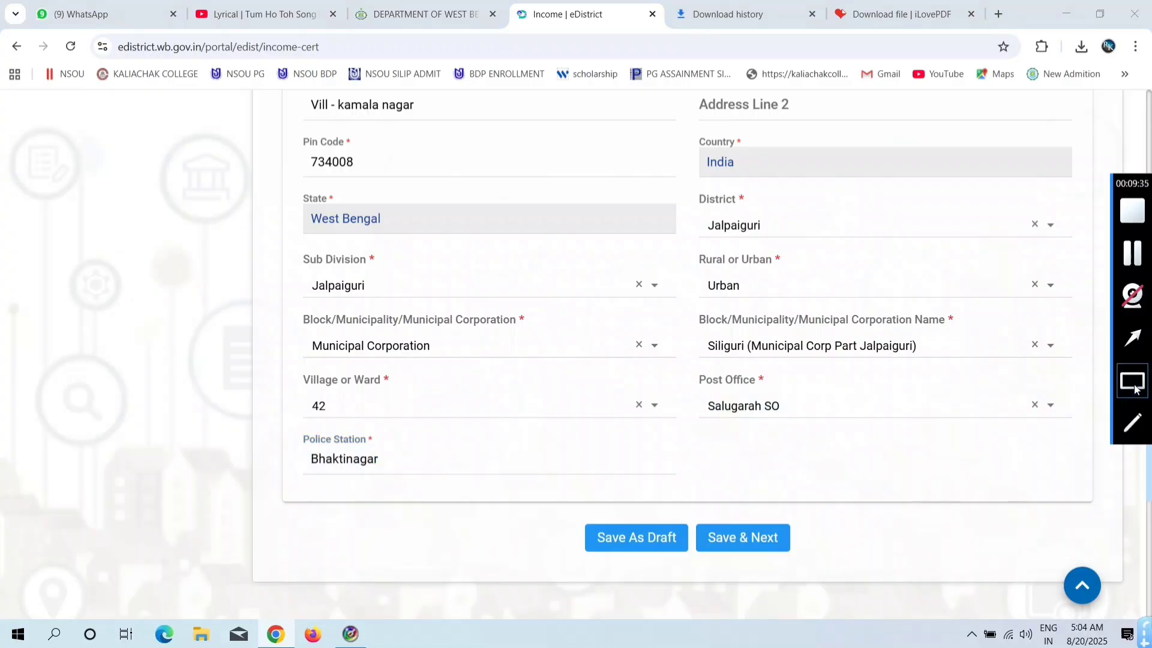
{"action": "left_click_drag", "start_coordinate": [690, 503], "coordinate": [797, 566]}
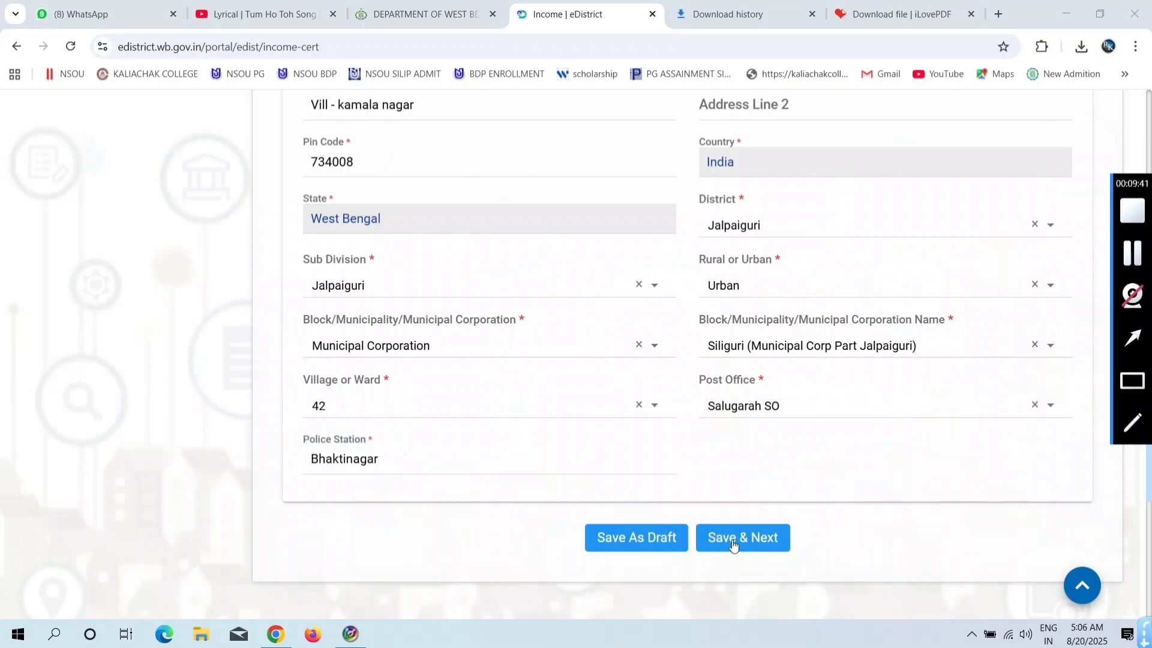
{"action": "left_click", "coordinate": [732, 539]}
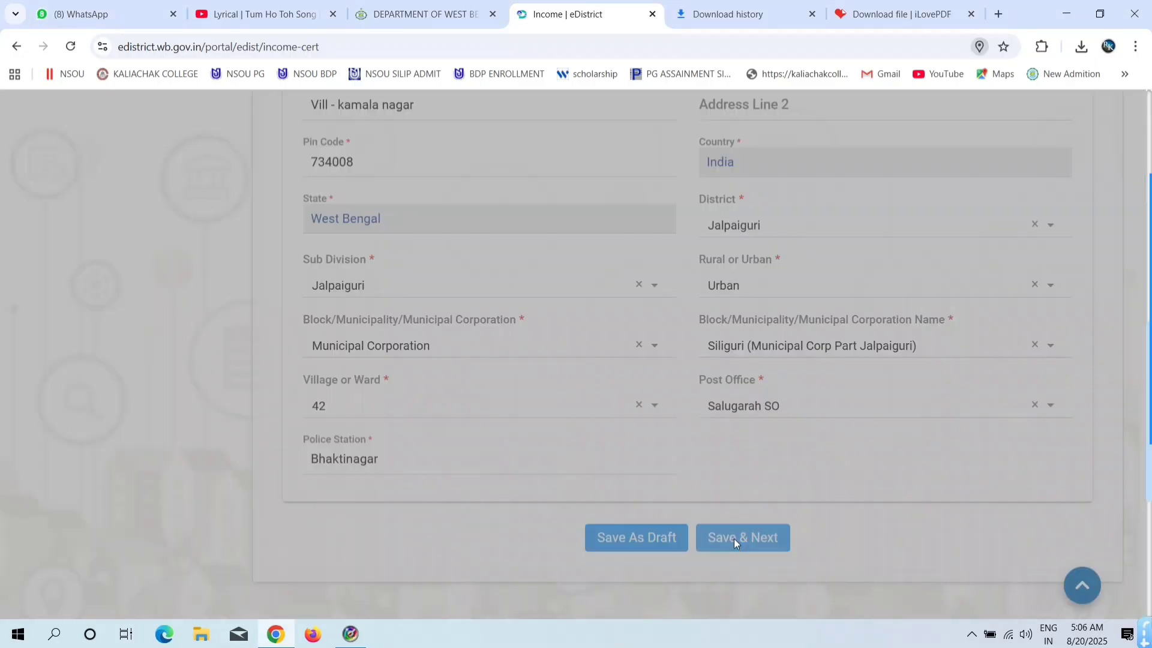
{"action": "left_click", "coordinate": [978, 338]}
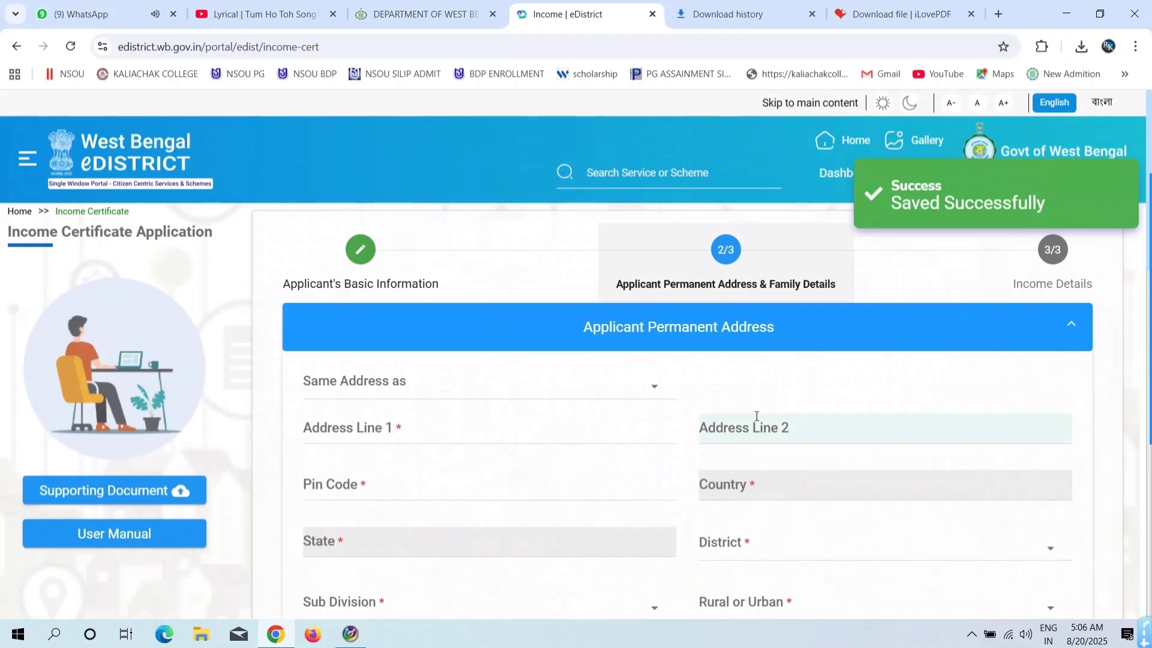
- Set Same Address As to Present Address and Applicant is Minor/Student to NO
{"action": "scroll", "coordinate": [756, 416], "scroll_direction": "down", "scroll_amount": 1}
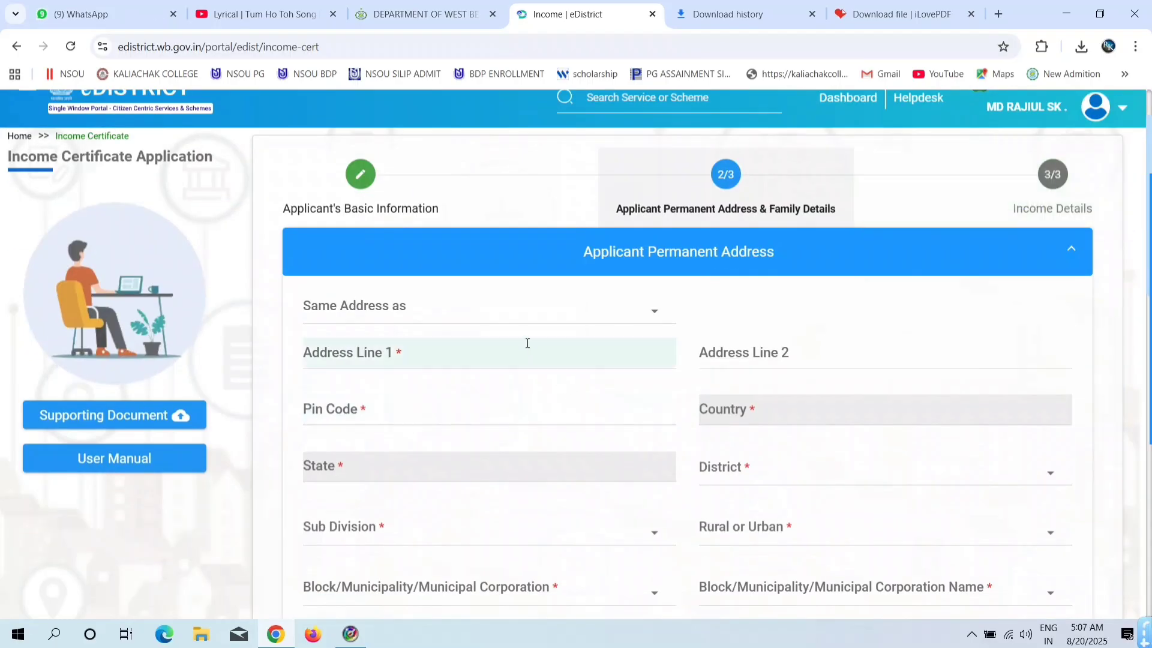
{"action": "left_click", "coordinate": [442, 309]}
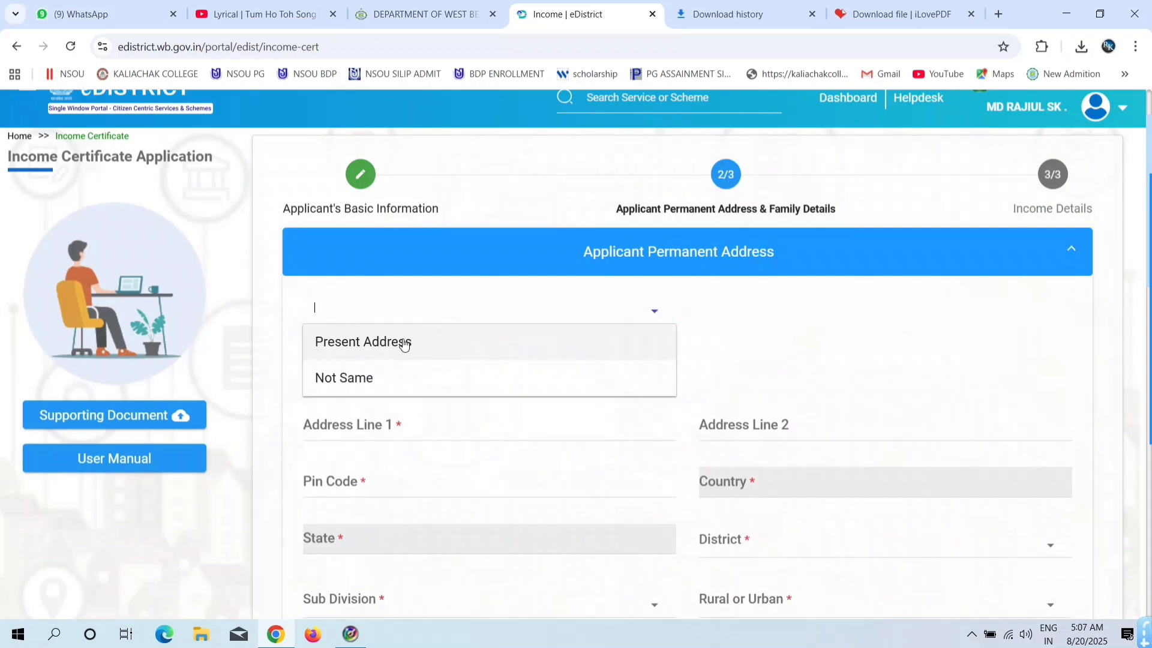
{"action": "left_click", "coordinate": [428, 349]}
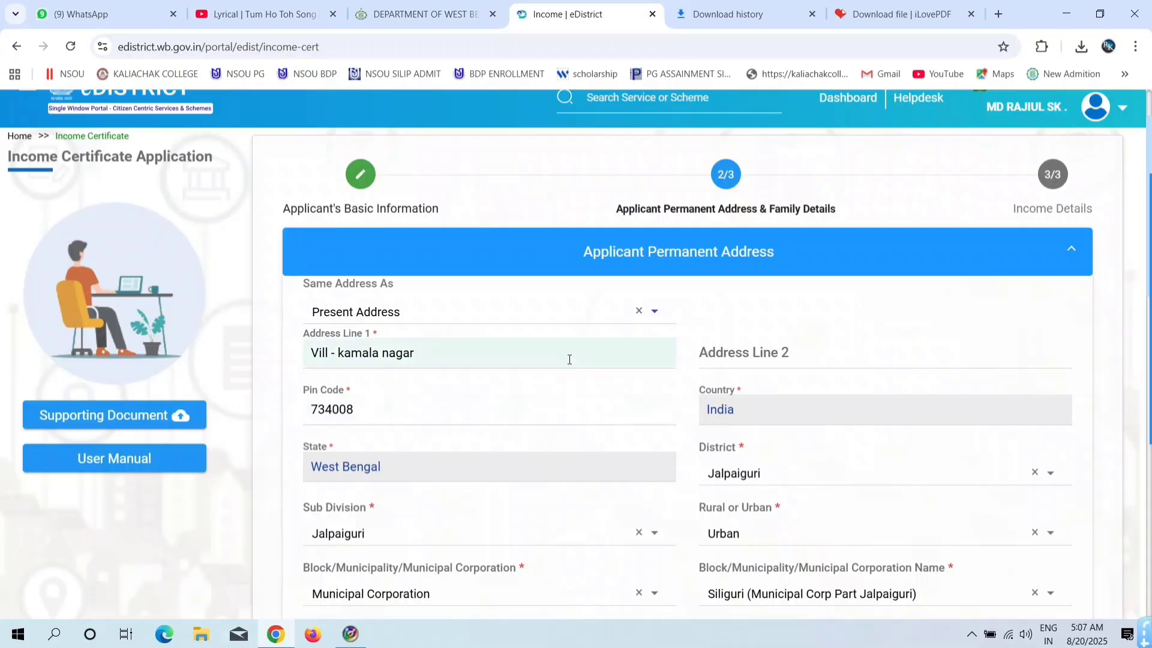
{"action": "scroll", "coordinate": [607, 354], "scroll_direction": "down", "scroll_amount": 2}
{"action": "scroll", "coordinate": [607, 351], "scroll_direction": "down", "scroll_amount": 7}
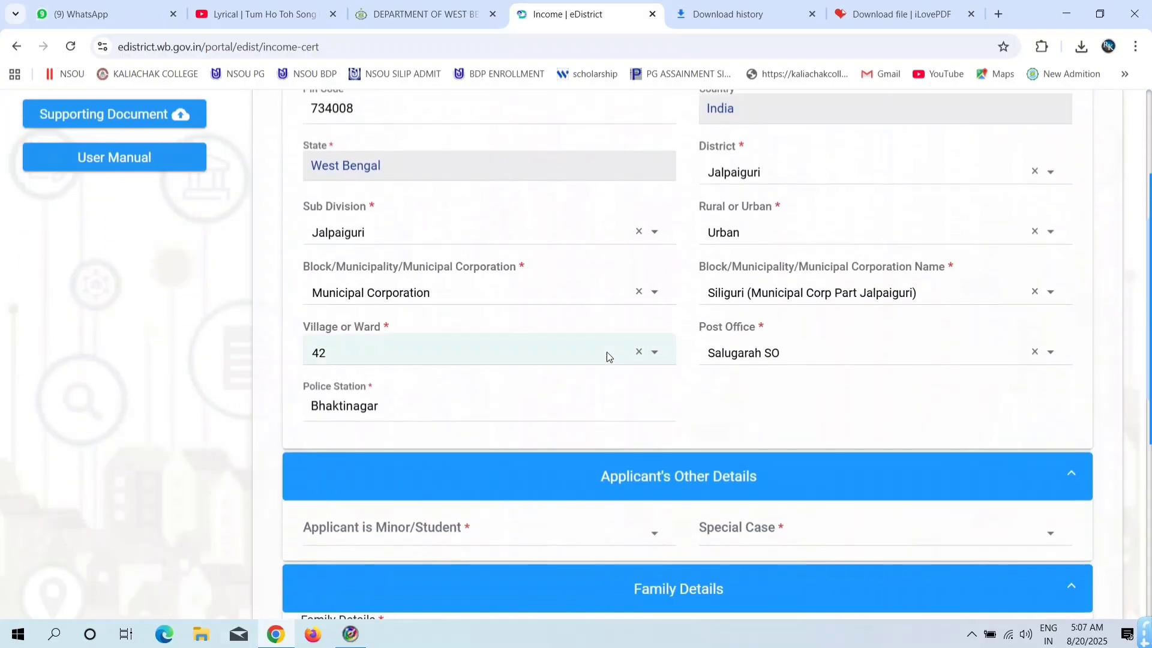
{"action": "scroll", "coordinate": [607, 351], "scroll_direction": "down", "scroll_amount": 1}
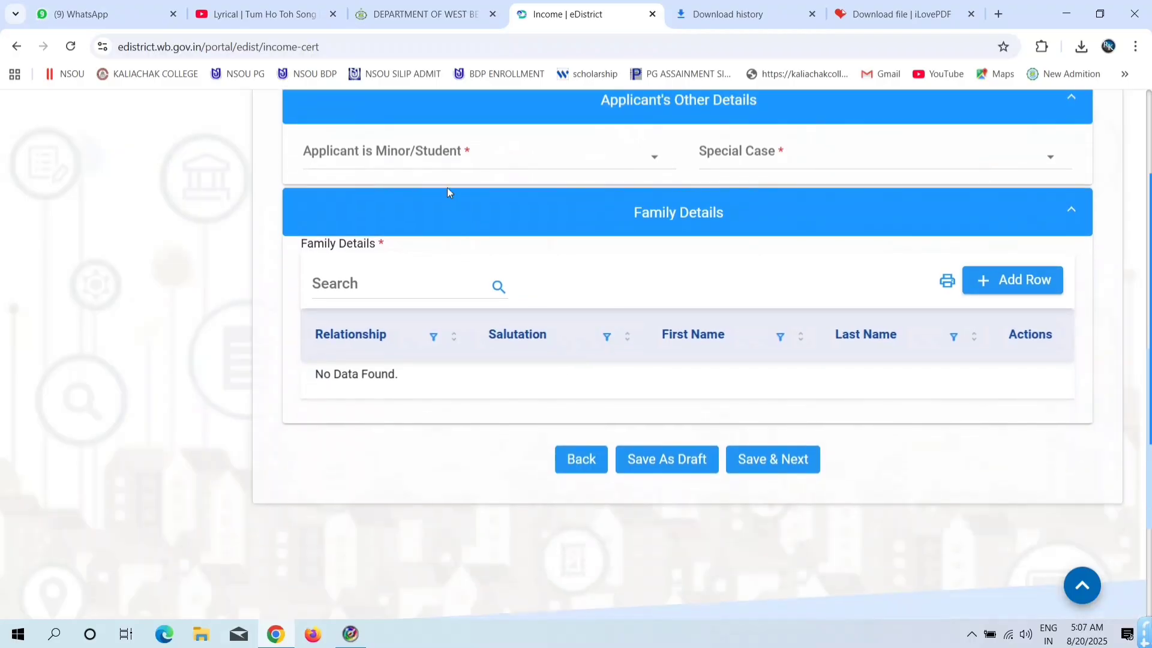
{"action": "left_click", "coordinate": [473, 153]}
{"action": "left_click", "coordinate": [389, 220]}
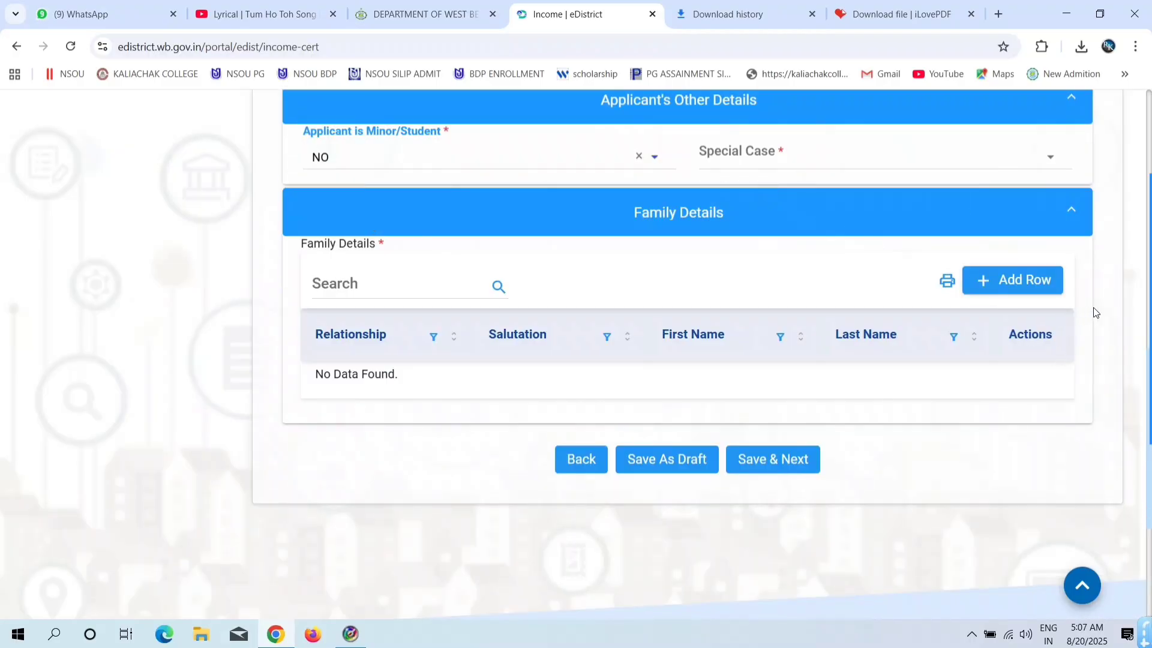
{"action": "left_click", "coordinate": [1134, 382]}
{"action": "mouse_move", "coordinate": [928, 244]}
{"action": "left_mouse_down"}
{"action": "mouse_move", "coordinate": [999, 288]}
{"action": "mouse_move", "coordinate": [1065, 302]}
{"action": "left_mouse_up"}
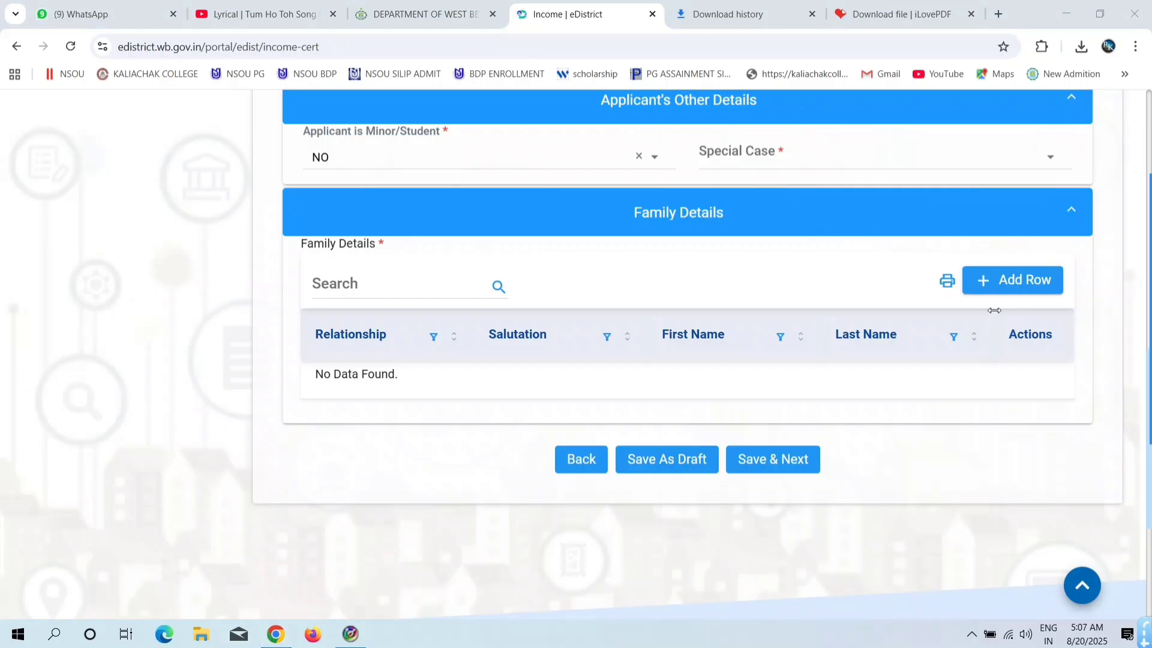
- Add a family row, acknowledge the guardian note, and set relationship Father with salutation Mr
{"action": "left_click", "coordinate": [1015, 280]}
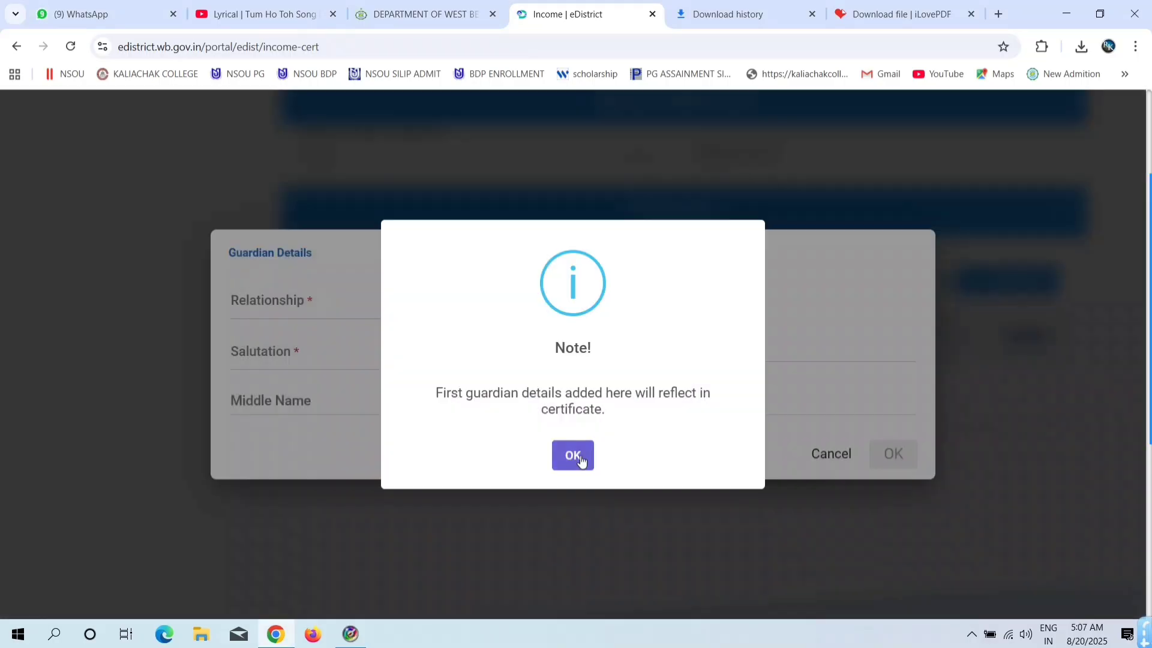
{"action": "left_click", "coordinate": [579, 457]}
{"action": "left_click", "coordinate": [301, 302]}
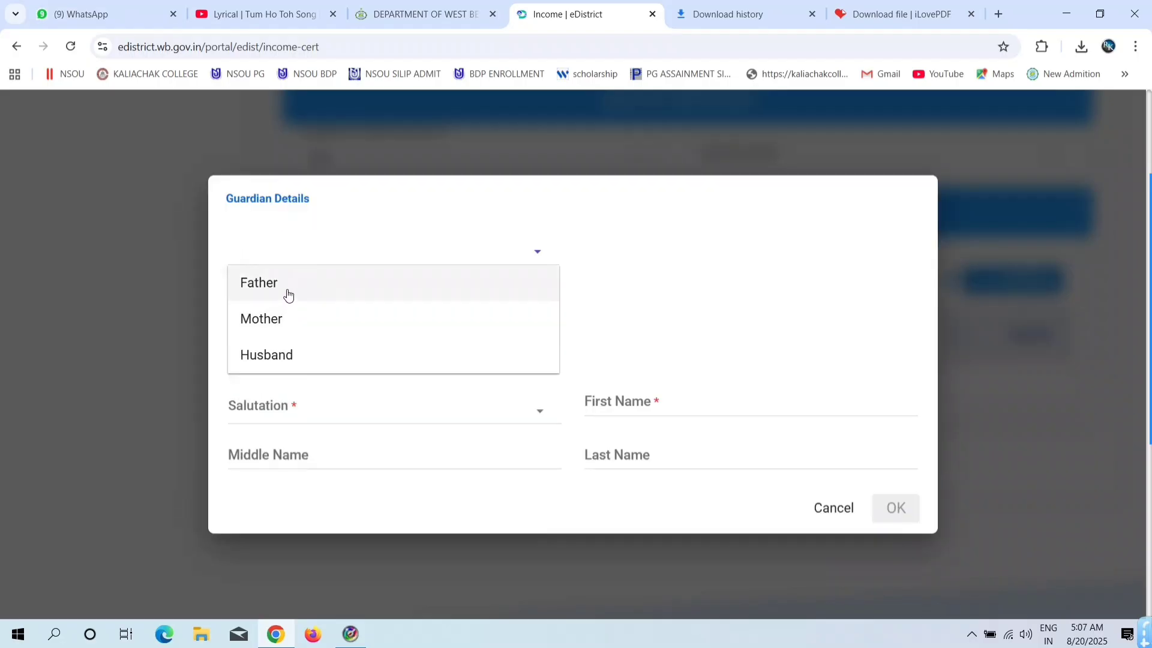
{"action": "left_click", "coordinate": [288, 295]}
{"action": "left_click", "coordinate": [312, 350]}
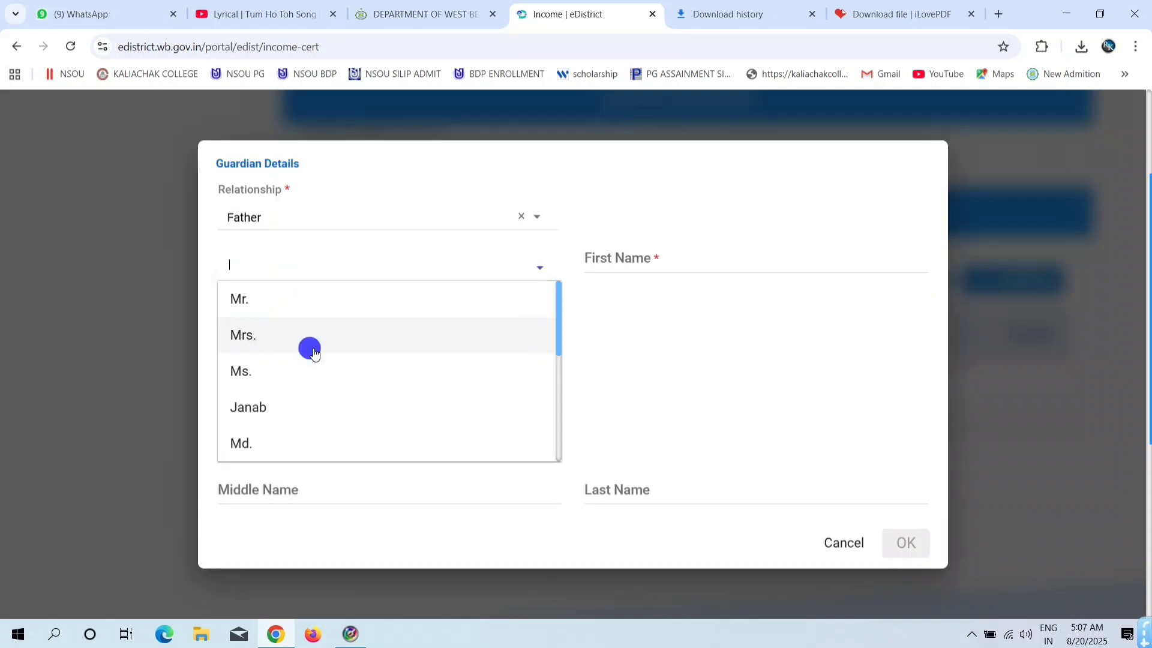
{"action": "left_click", "coordinate": [264, 307]}
{"action": "left_click", "coordinate": [303, 363]}
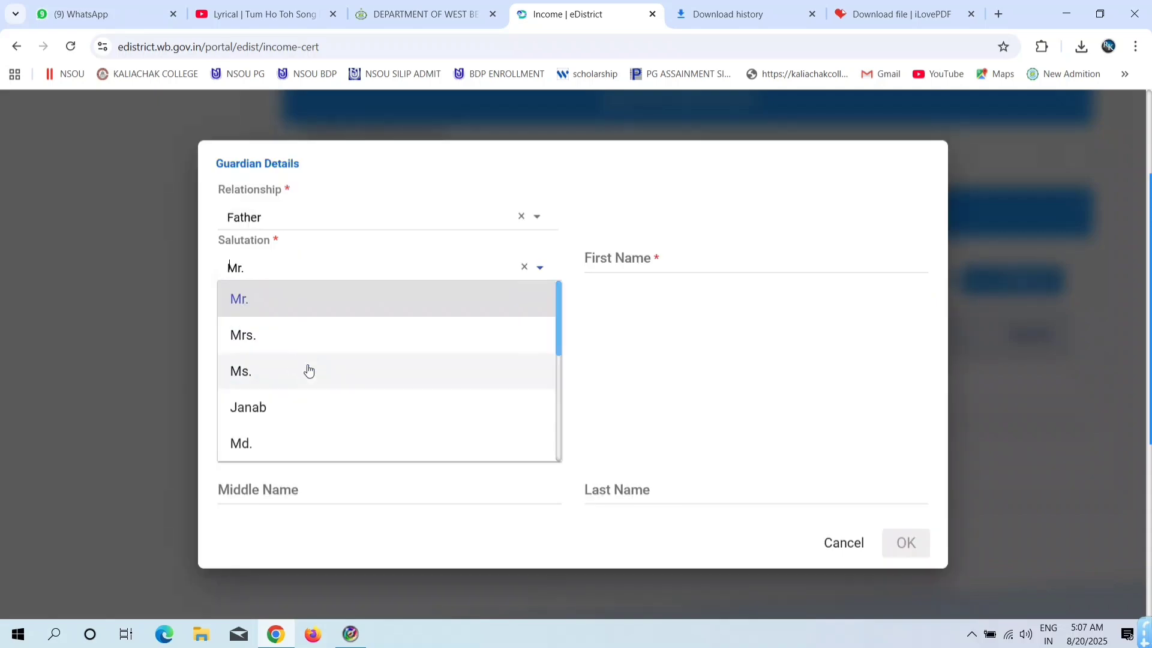
{"action": "left_click", "coordinate": [278, 304]}
- Enter the father's first, middle and last names and save the row to the table
{"action": "left_click", "coordinate": [625, 342]}
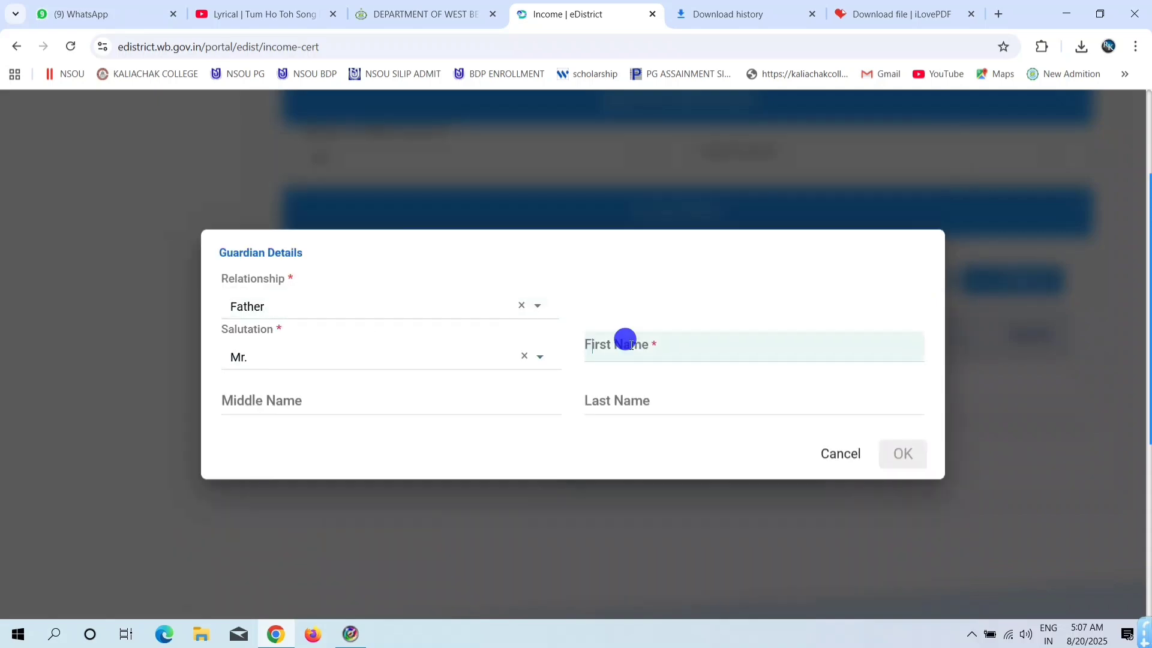
{"action": "key", "text": "Tab"}
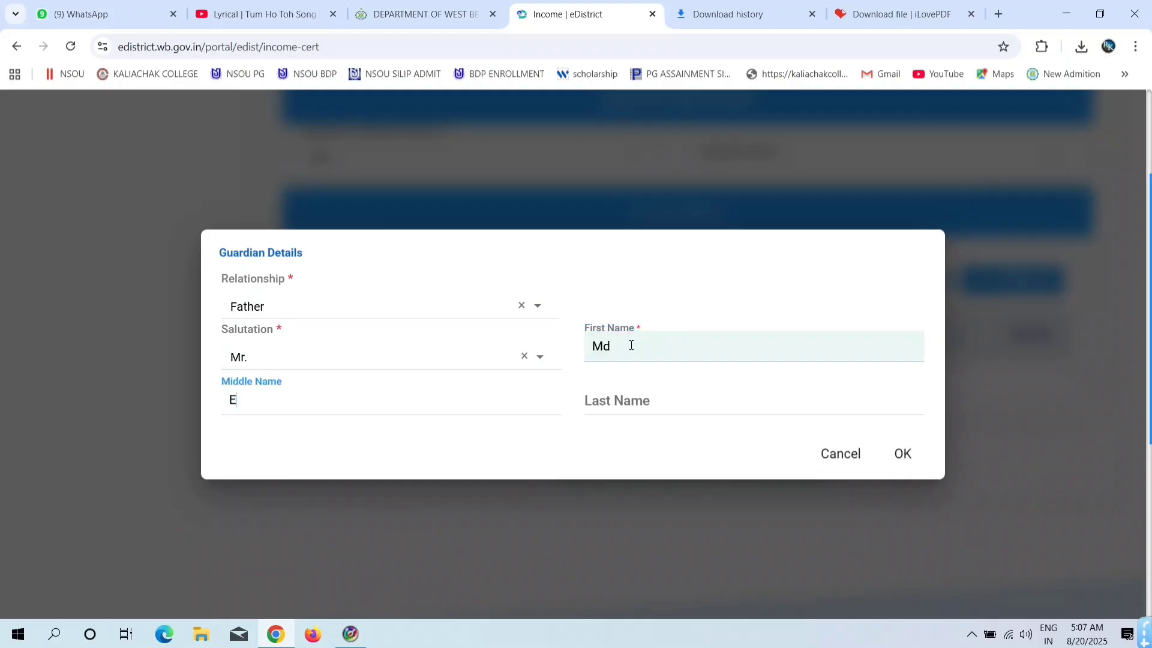
{"action": "key", "text": "Tab"}
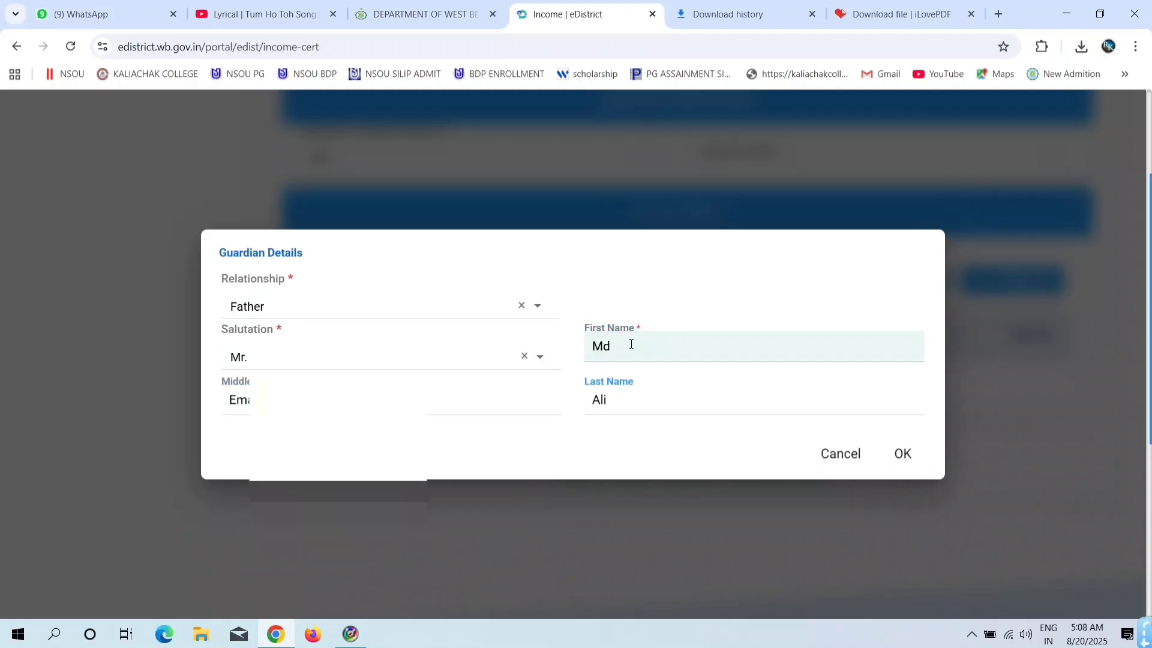
{"action": "left_click", "coordinate": [902, 461]}
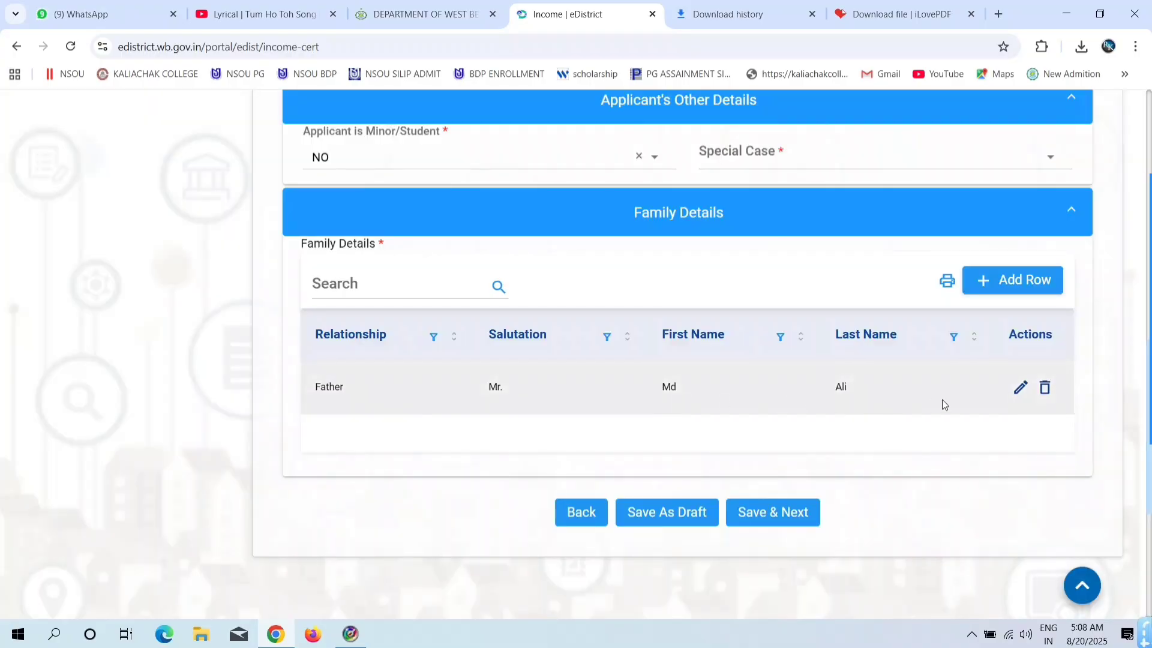
- After the first Save & Next attempt, choose Un-married under Special Case and Save & Next again
{"action": "left_click_drag", "start_coordinate": [728, 489], "coordinate": [819, 540]}
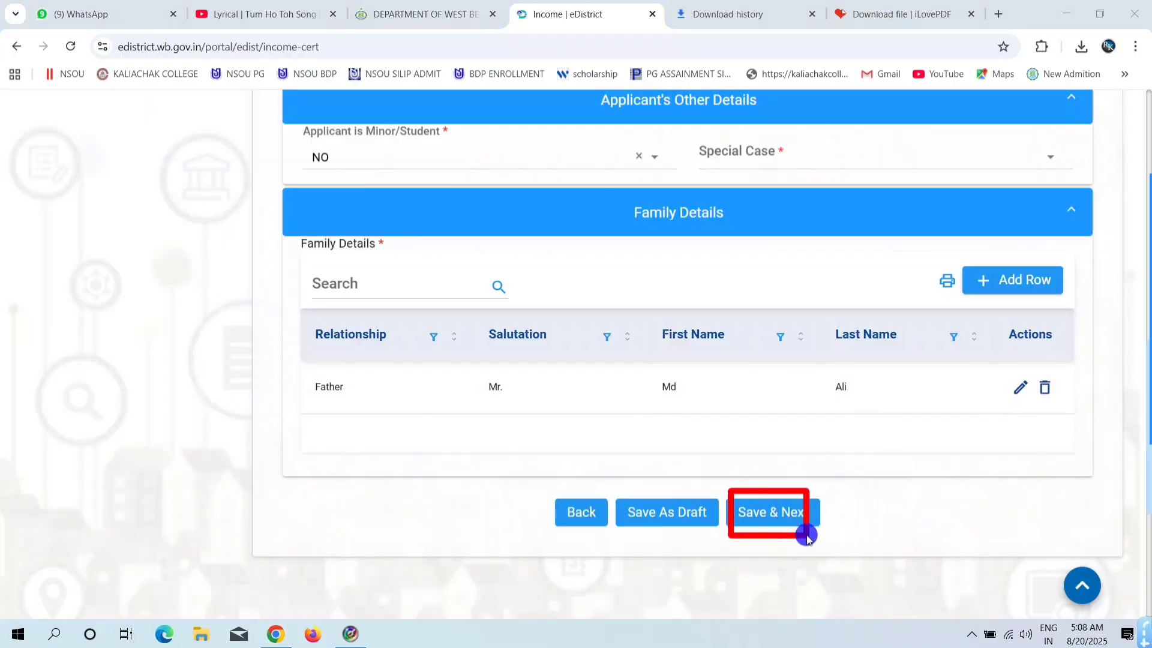
{"action": "key", "text": "Escape"}
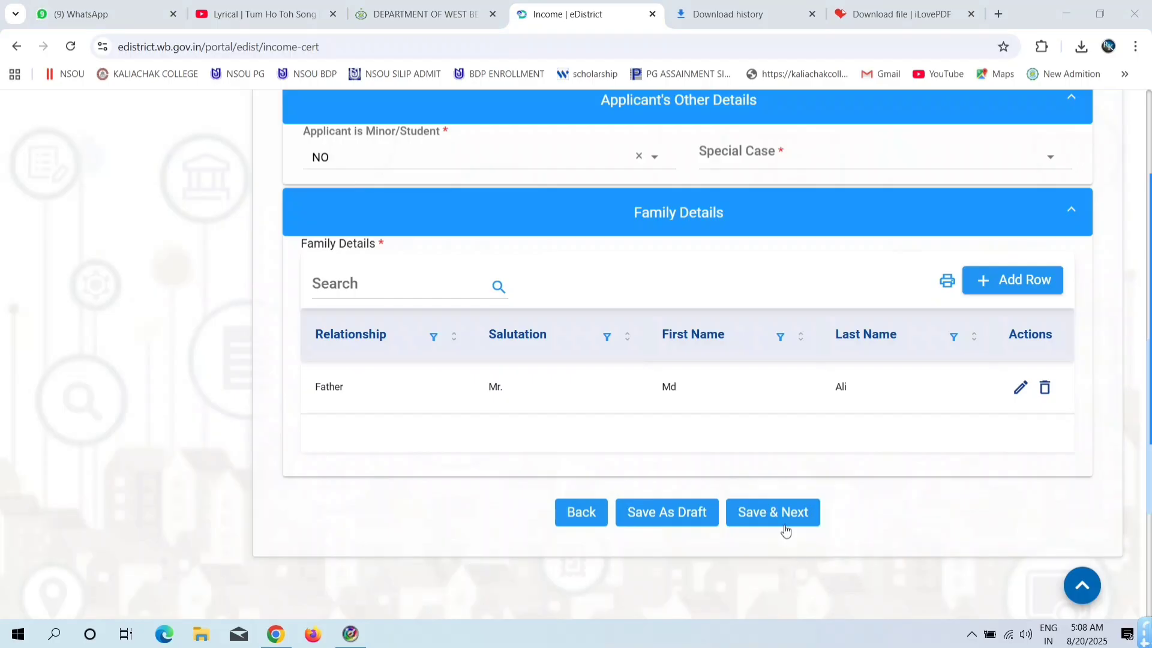
{"action": "left_click", "coordinate": [779, 516]}
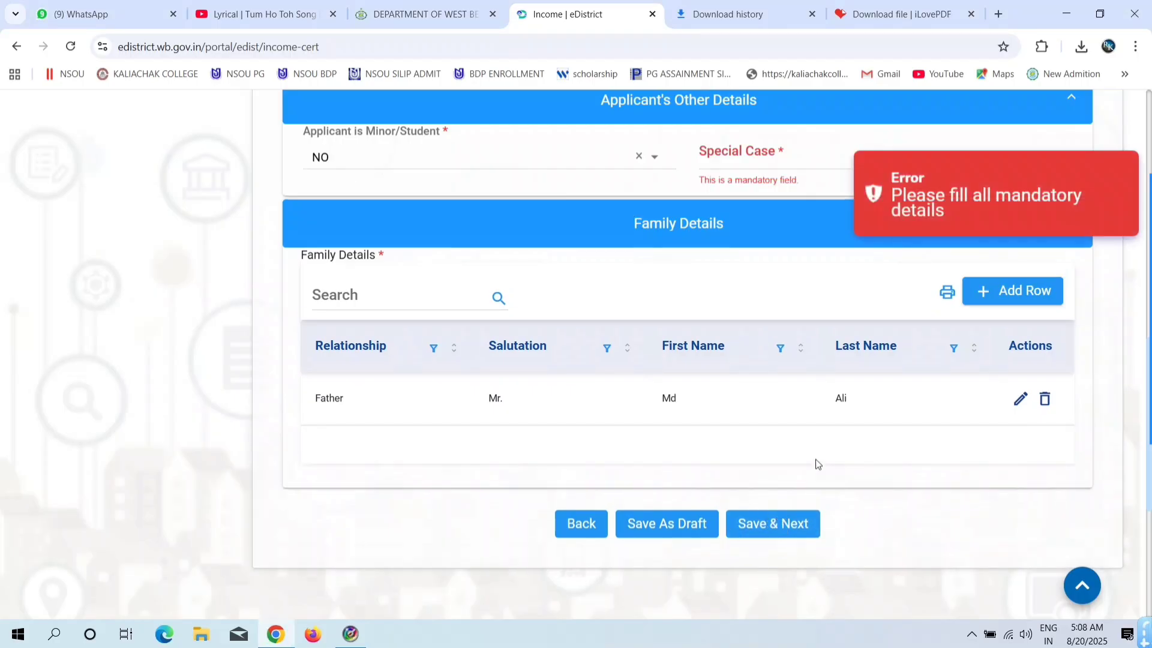
{"action": "left_click", "coordinate": [754, 157]}
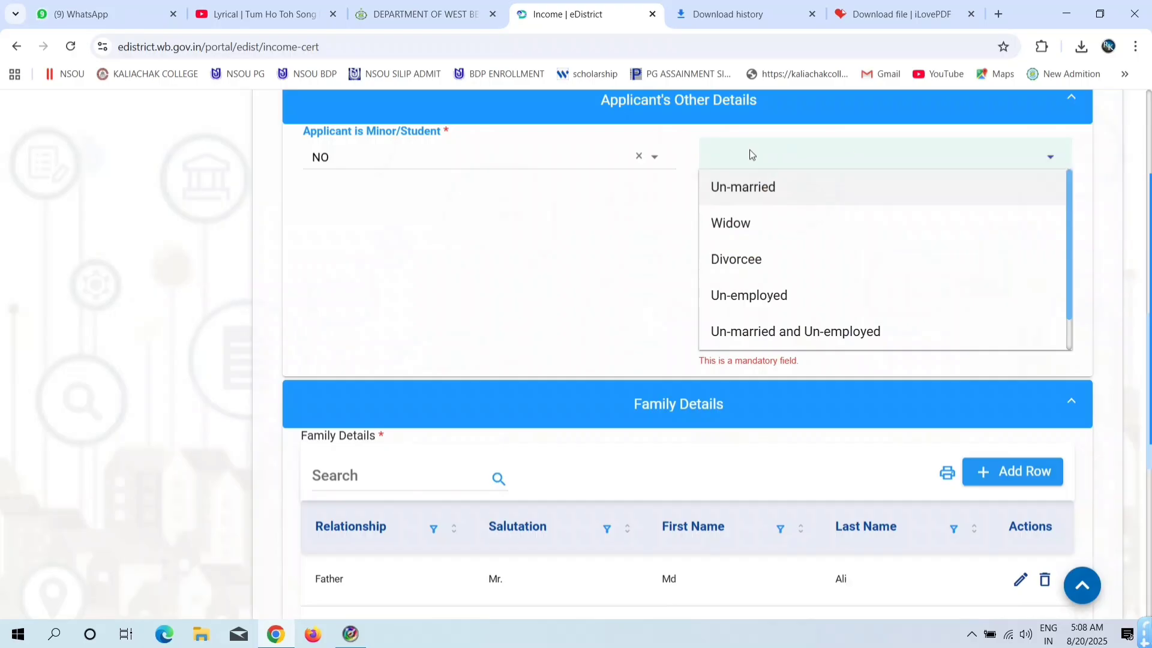
{"action": "left_click", "coordinate": [757, 188]}
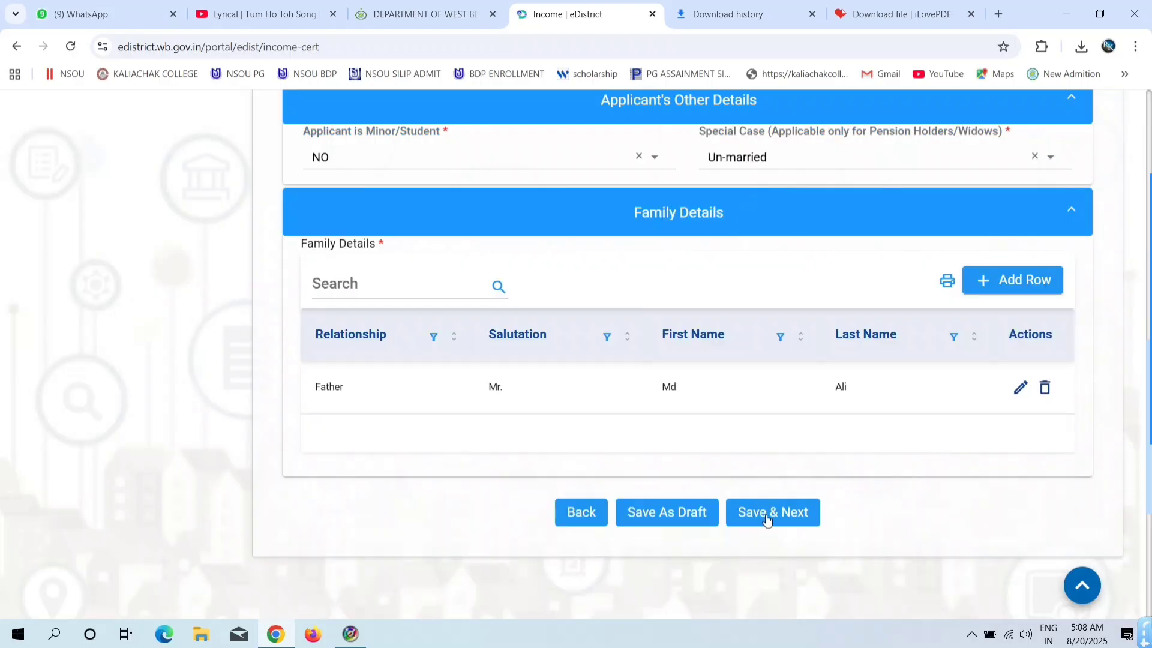
{"action": "left_click", "coordinate": [766, 506]}
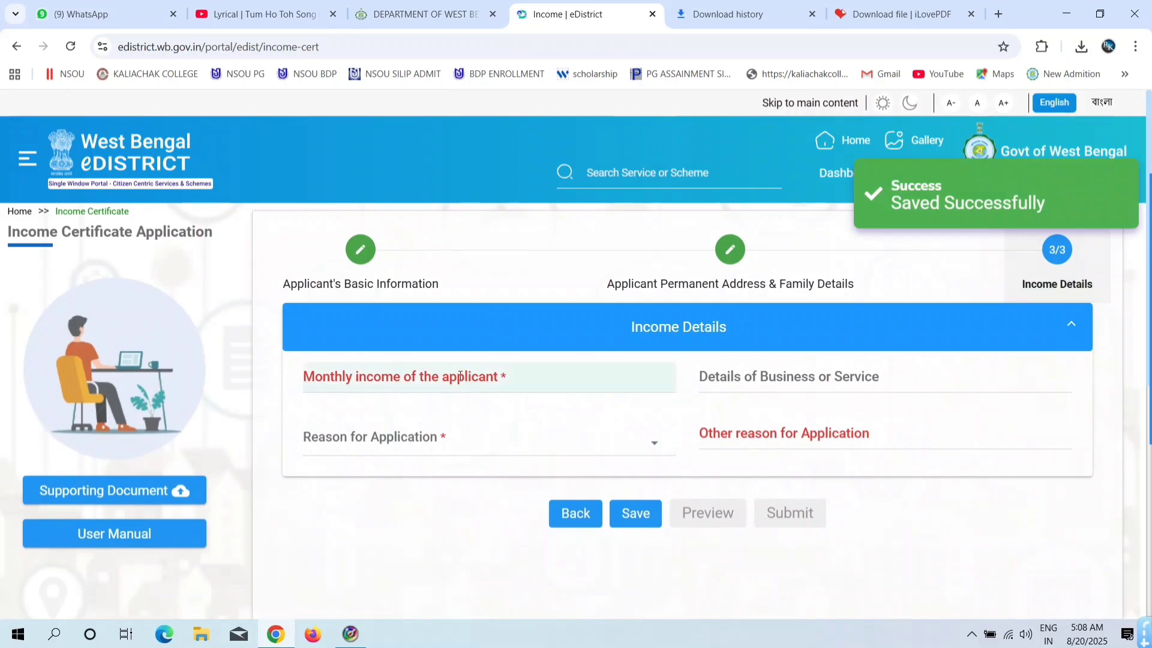
- Enter 8200 as the applicant's monthly income
{"action": "left_click", "coordinate": [460, 376]}
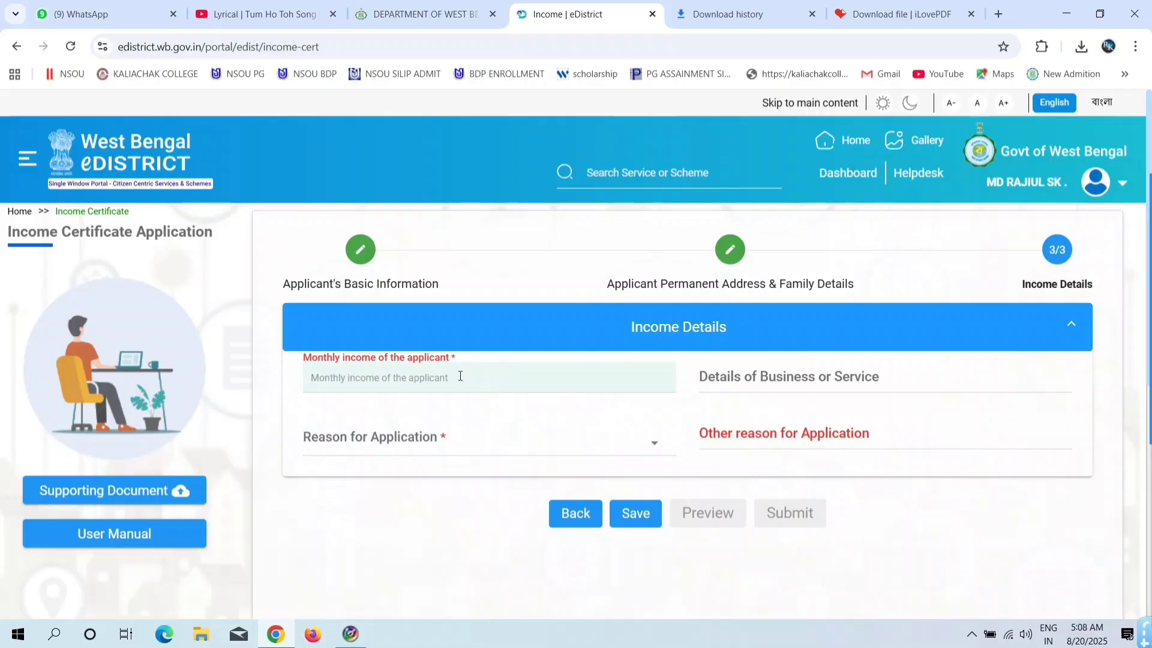
{"action": "type", "text": "8"}
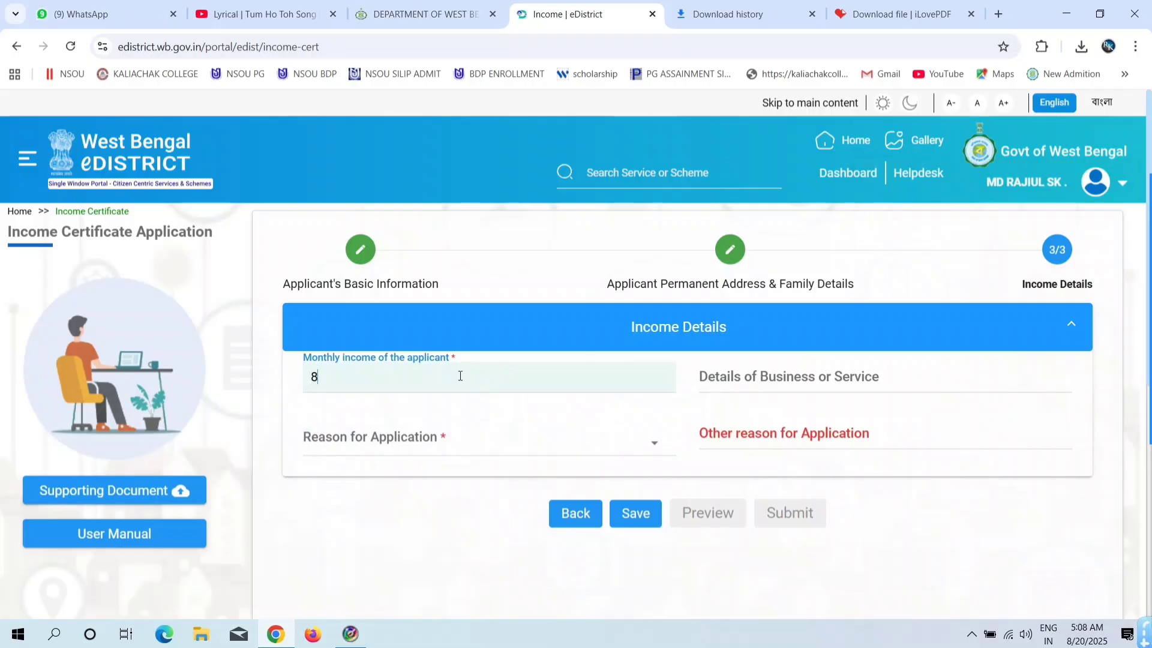
{"action": "type", "text": "200"}
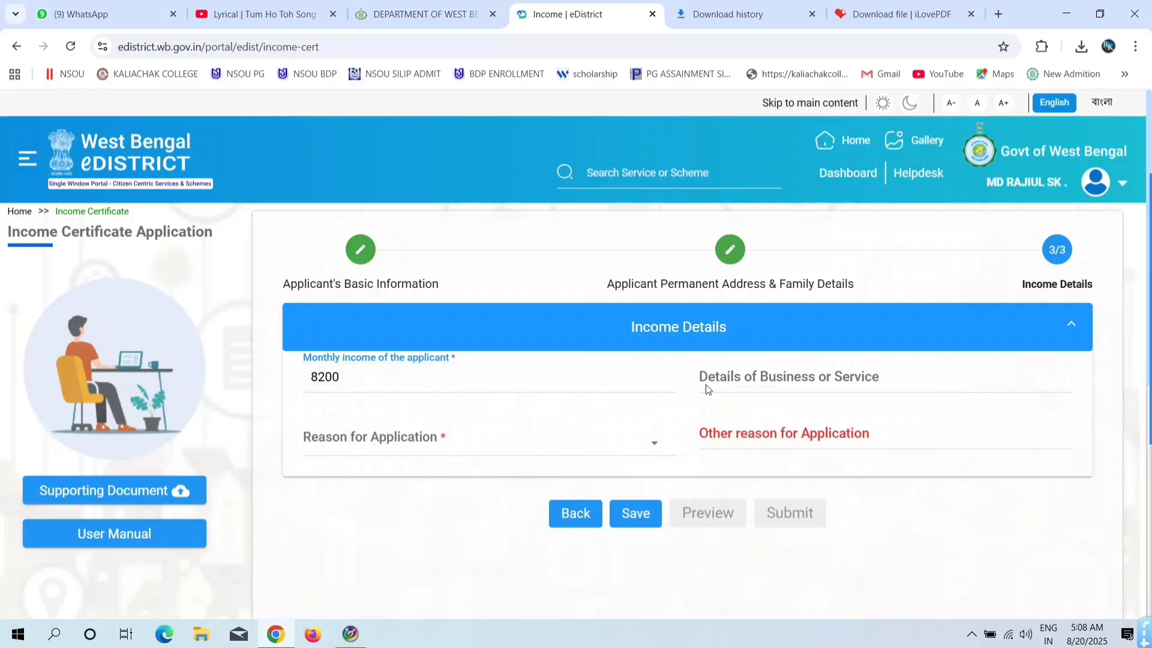
{"action": "left_click", "coordinate": [762, 378]}
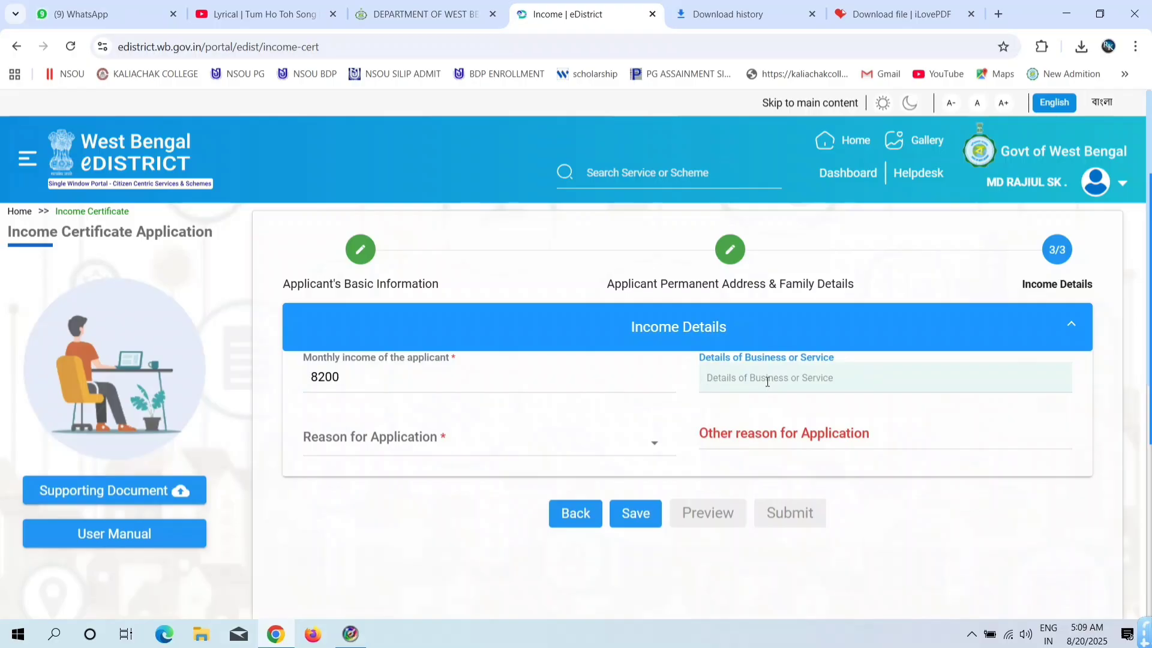
- Set the reason for application to Other with 'OBC REVALIDATION', then save the income details
{"action": "left_click", "coordinate": [467, 438]}
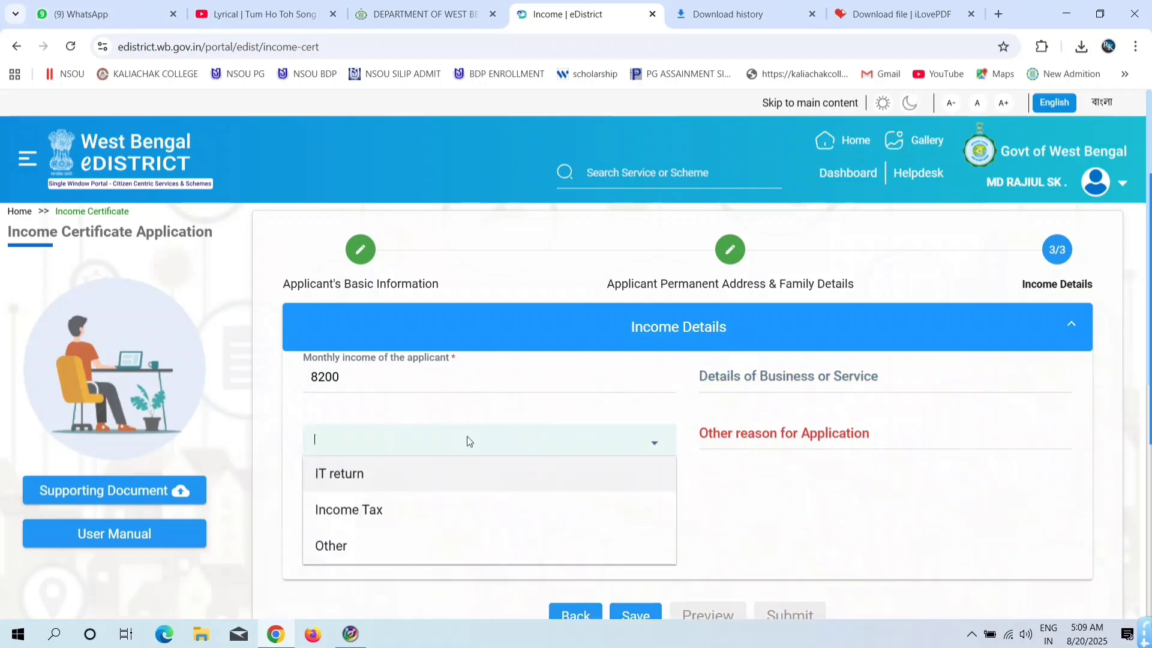
{"action": "left_click", "coordinate": [343, 555]}
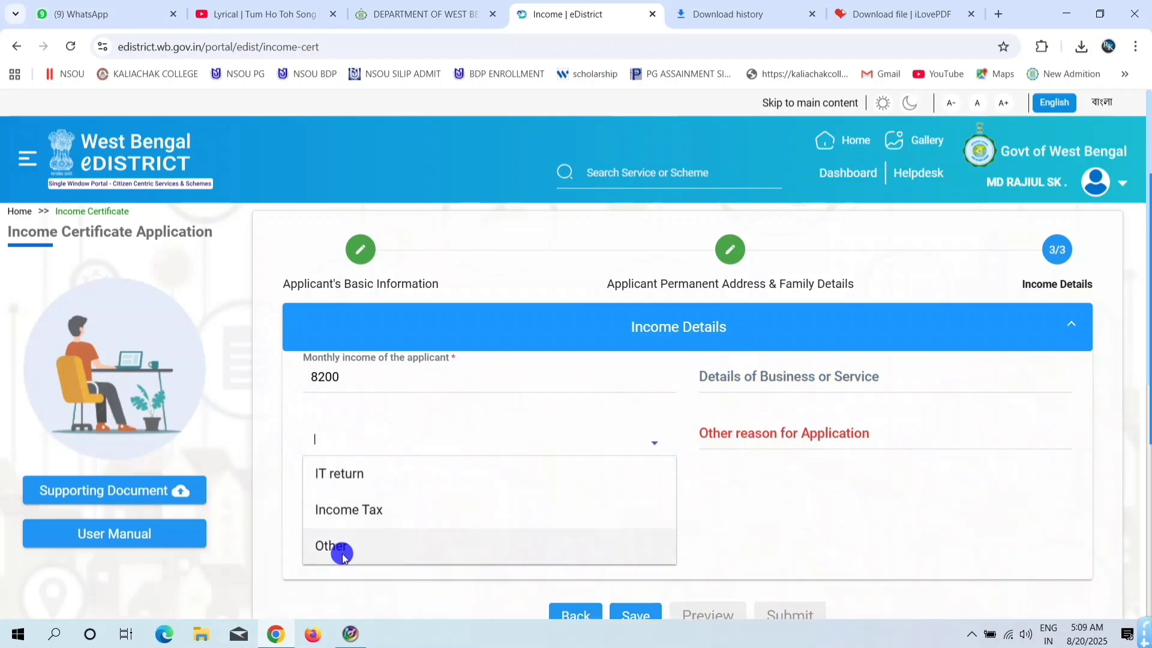
{"action": "left_click", "coordinate": [768, 427]}
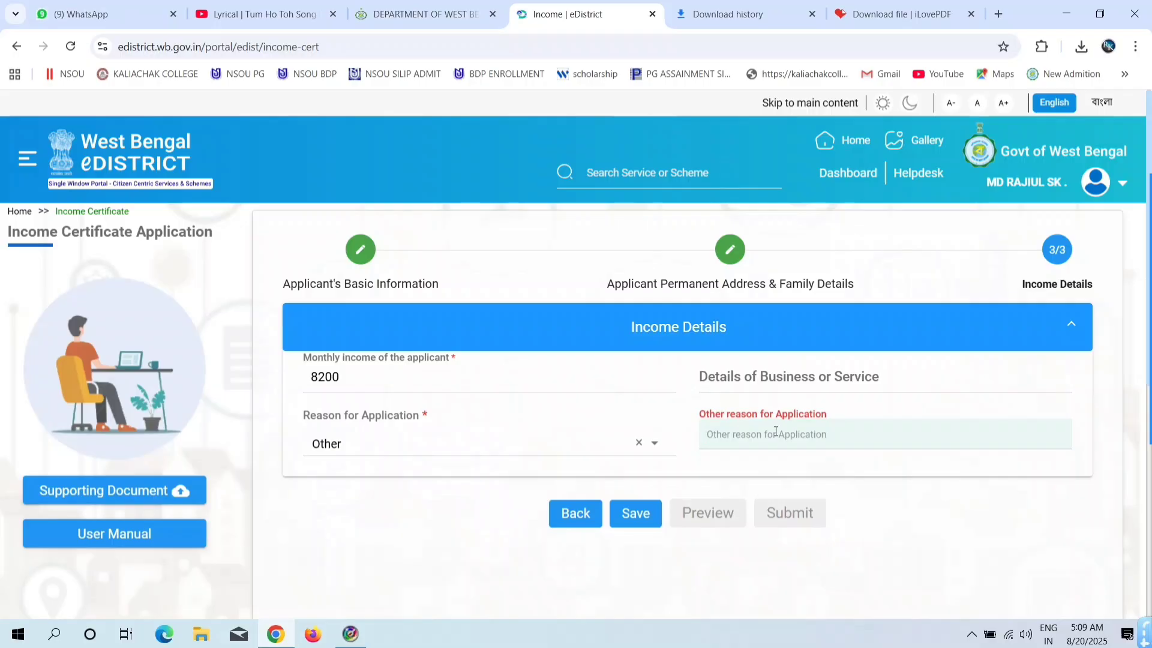
{"action": "type", "text": "OBC REVALIDATION"}
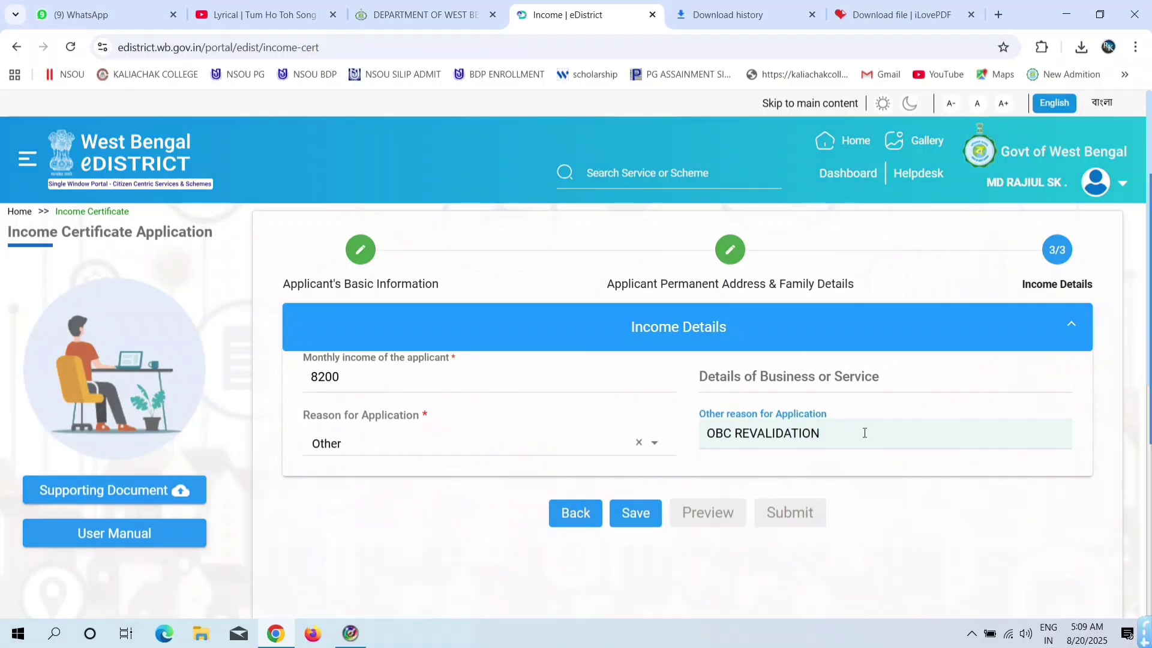
{"action": "left_click", "coordinate": [631, 508]}
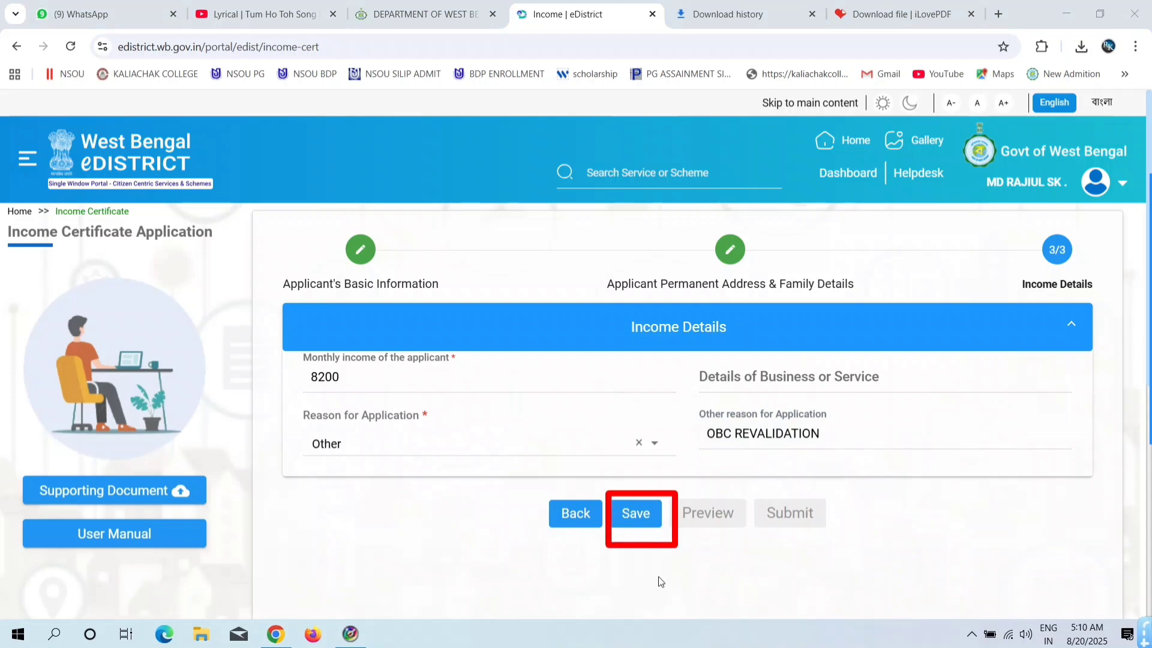
{"action": "left_click", "coordinate": [634, 517]}
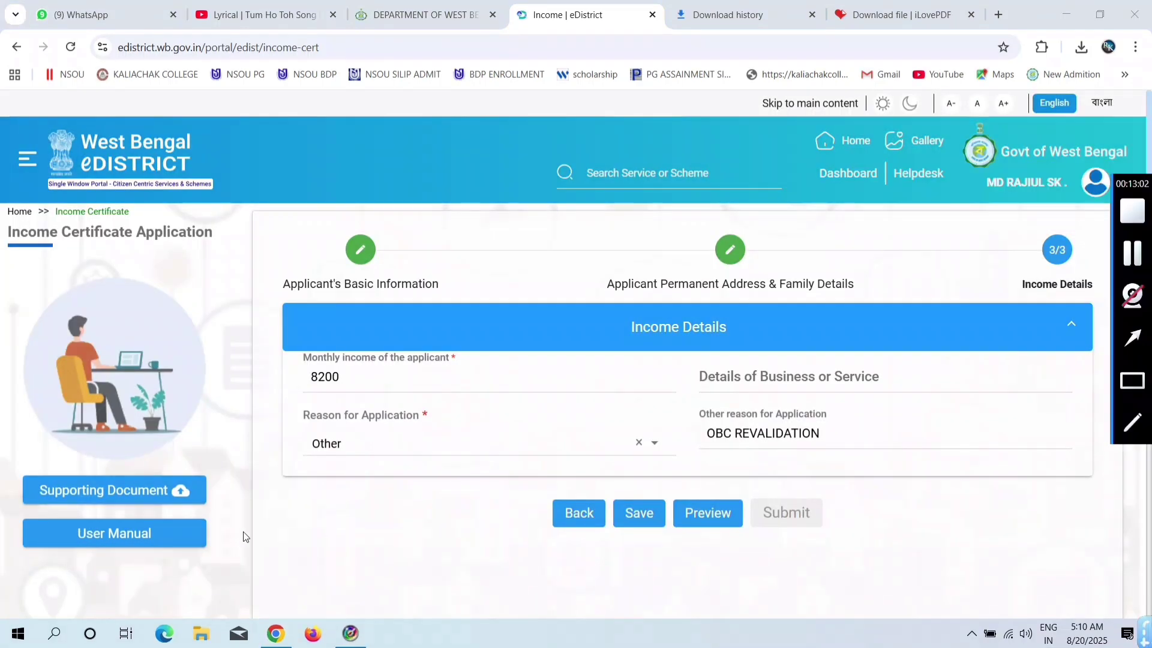
{"action": "left_click_drag", "start_coordinate": [17, 458], "coordinate": [195, 510]}
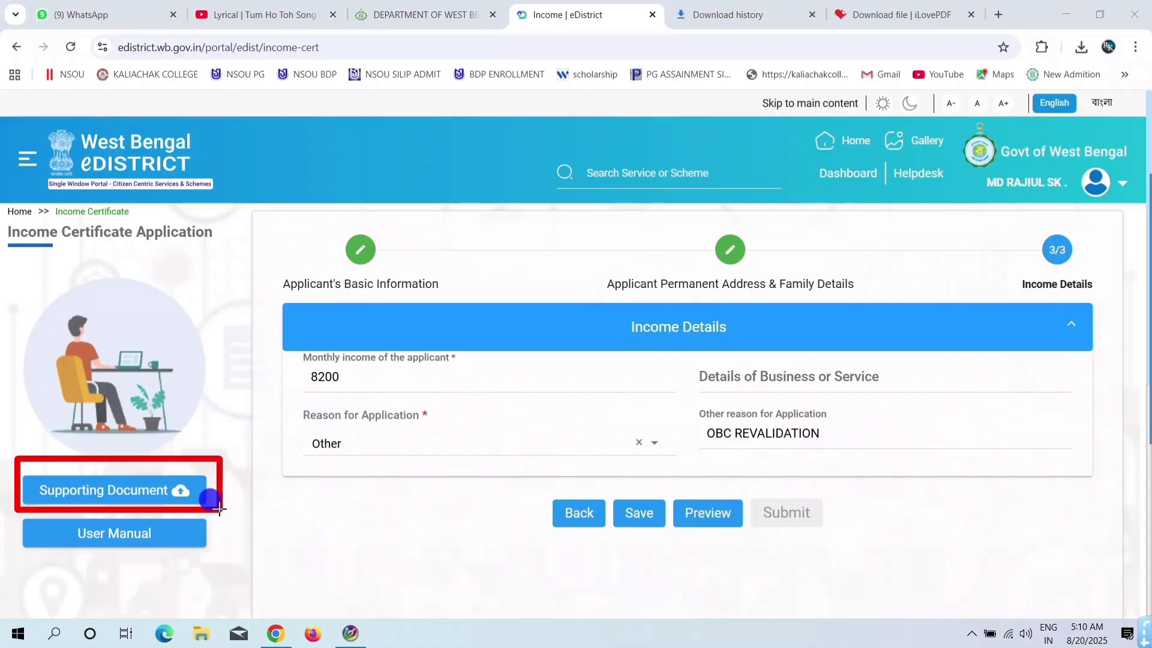
- In Supporting Documents, keep Aadhar Card as residential proof and attach the Aadhaar image
{"action": "left_click", "coordinate": [89, 491]}
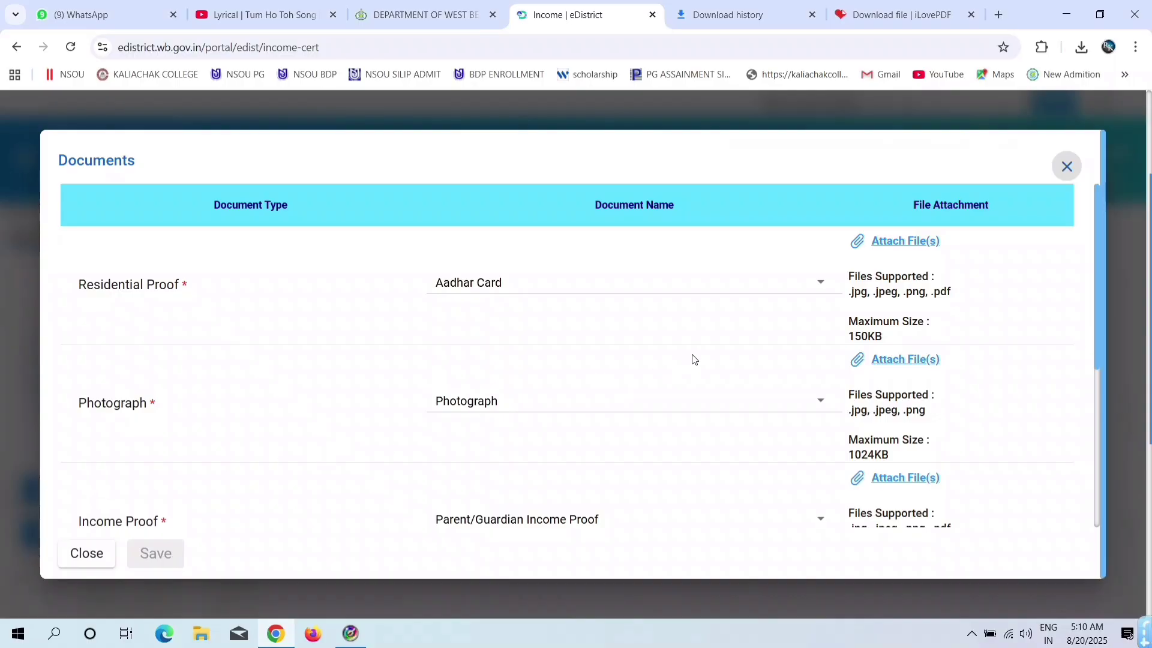
{"action": "left_click", "coordinate": [538, 285]}
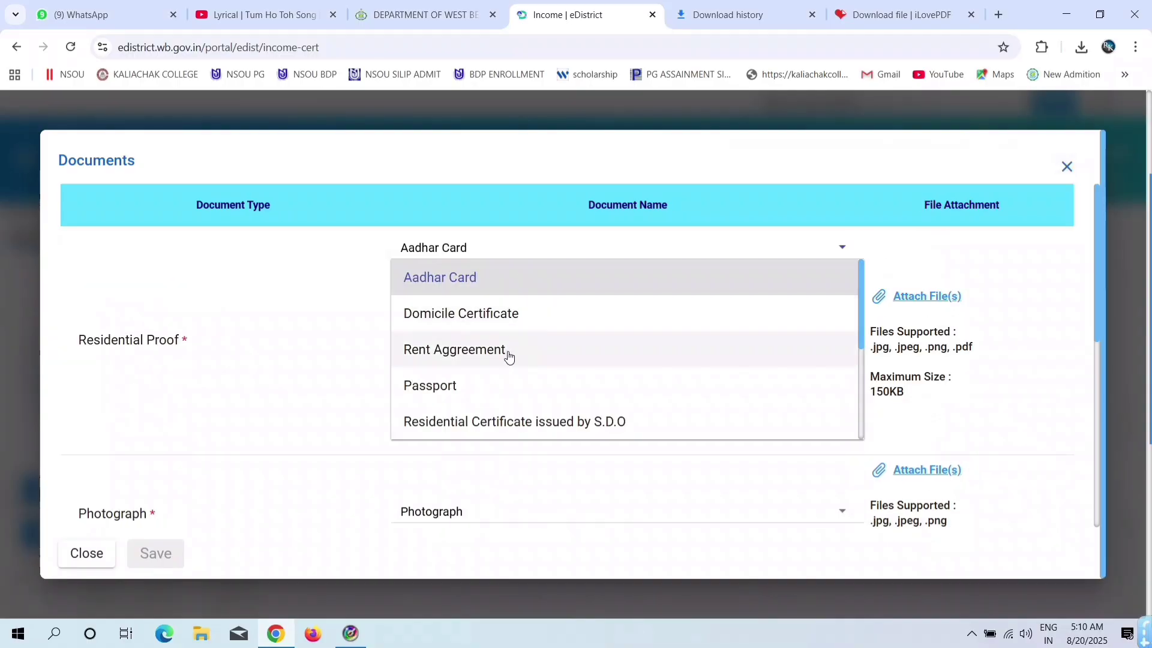
{"action": "left_click", "coordinate": [465, 283]}
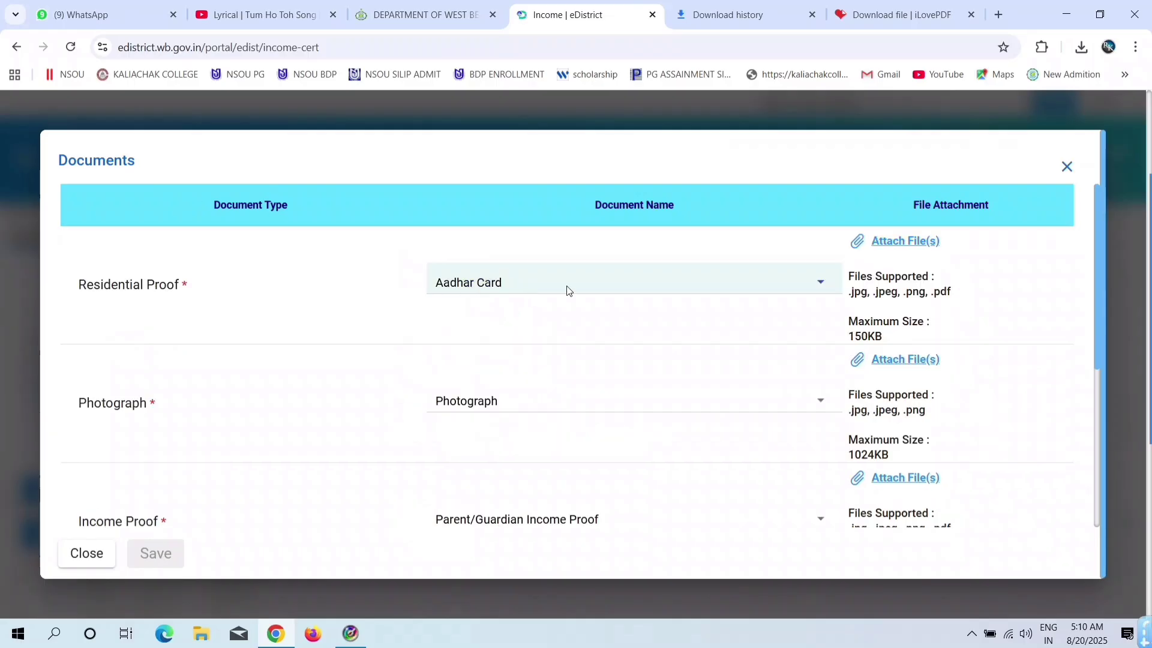
{"action": "left_click", "coordinate": [889, 239]}
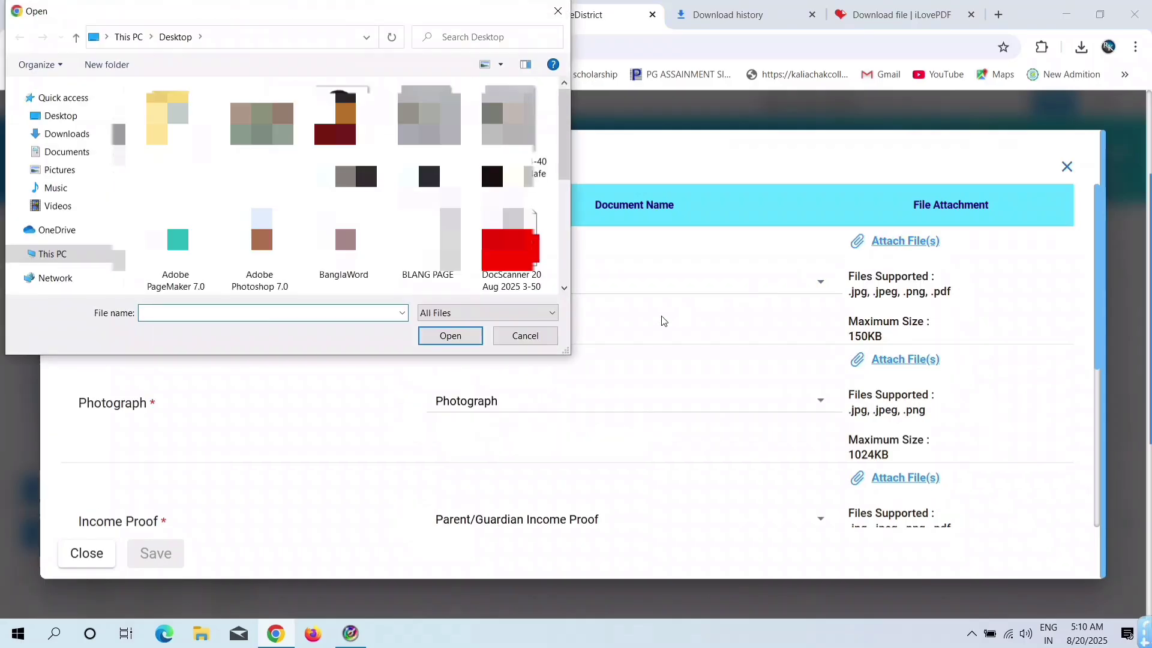
{"action": "type", "text": "IS"}
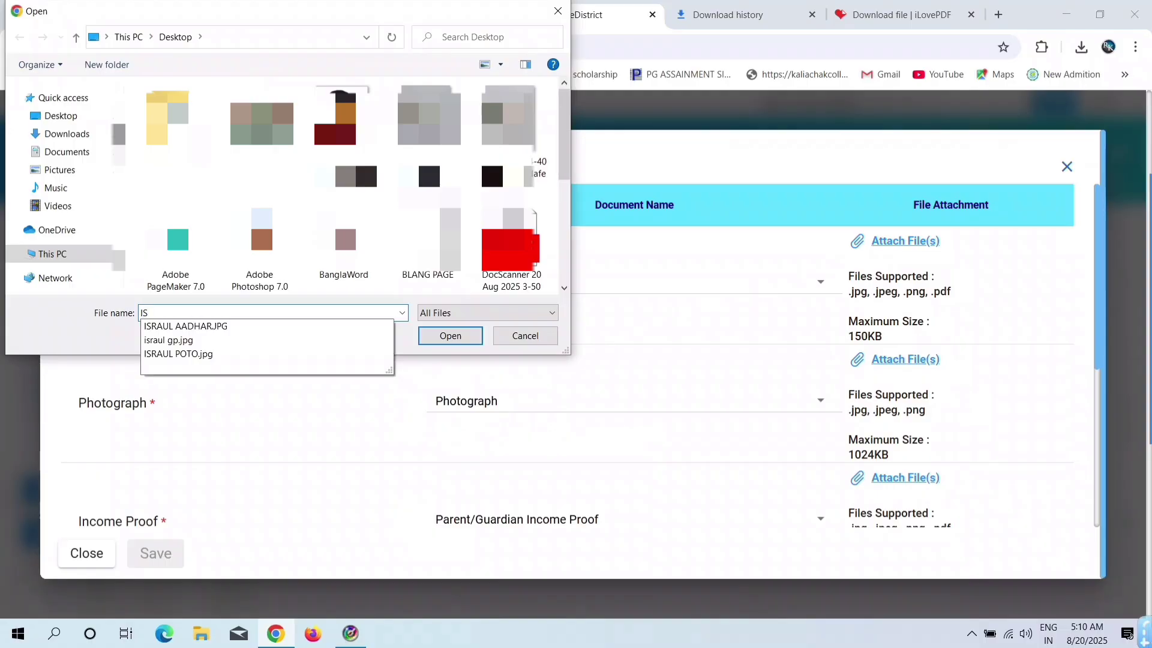
{"action": "key", "text": "Down"}
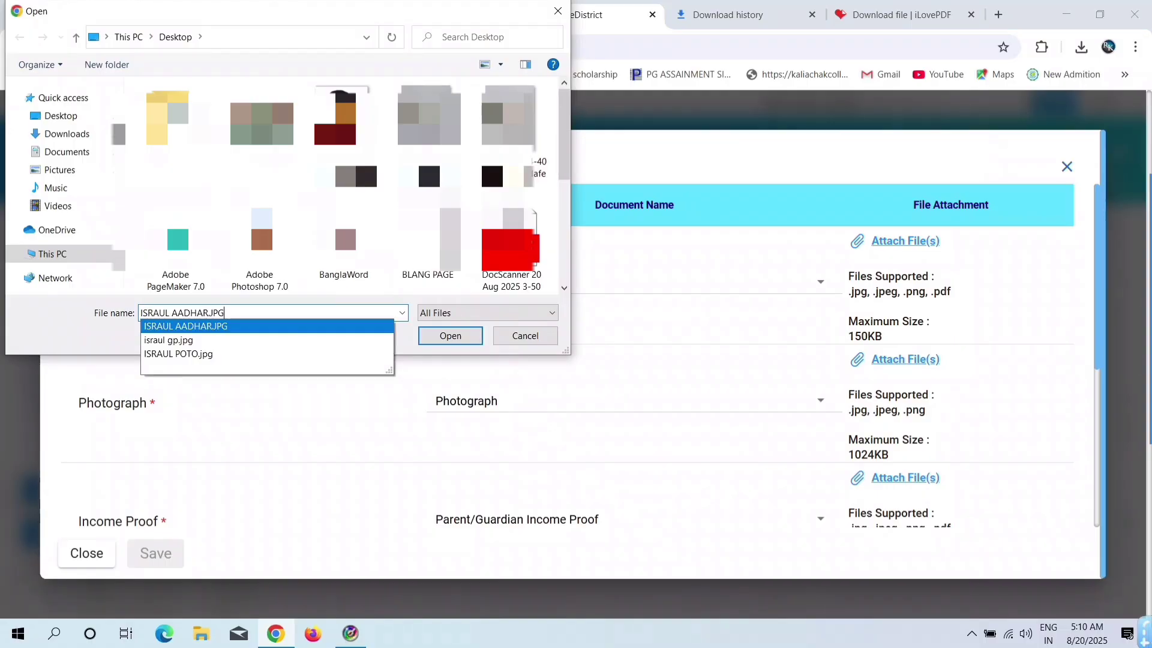
{"action": "key", "text": "Return"}
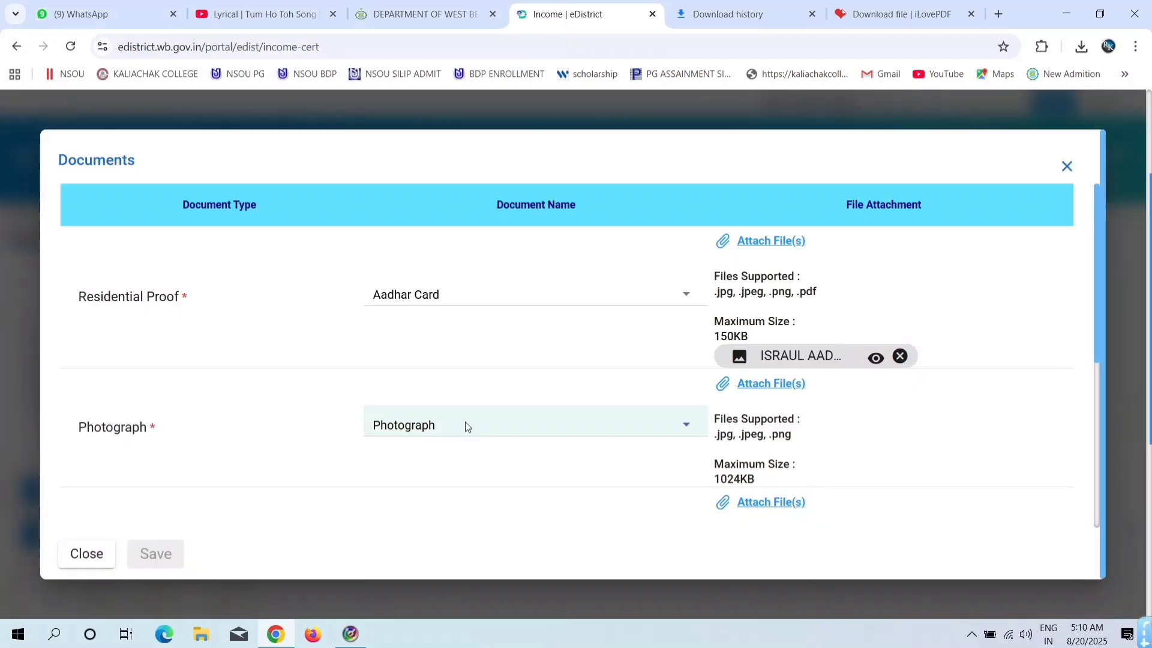
- Attach the applicant's photo JPG as the Photograph
{"action": "left_click", "coordinate": [766, 387]}
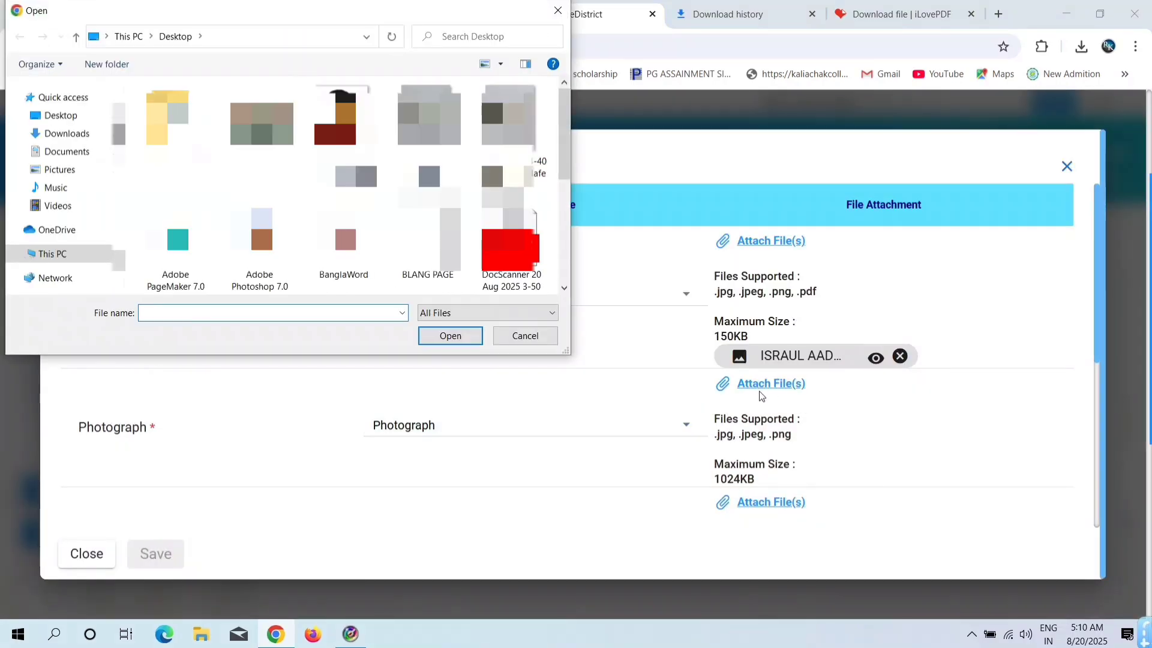
{"action": "type", "text": "IS"}
{"action": "key", "text": "Down"}
{"action": "key", "text": "Down"}
{"action": "key", "text": "Down"}
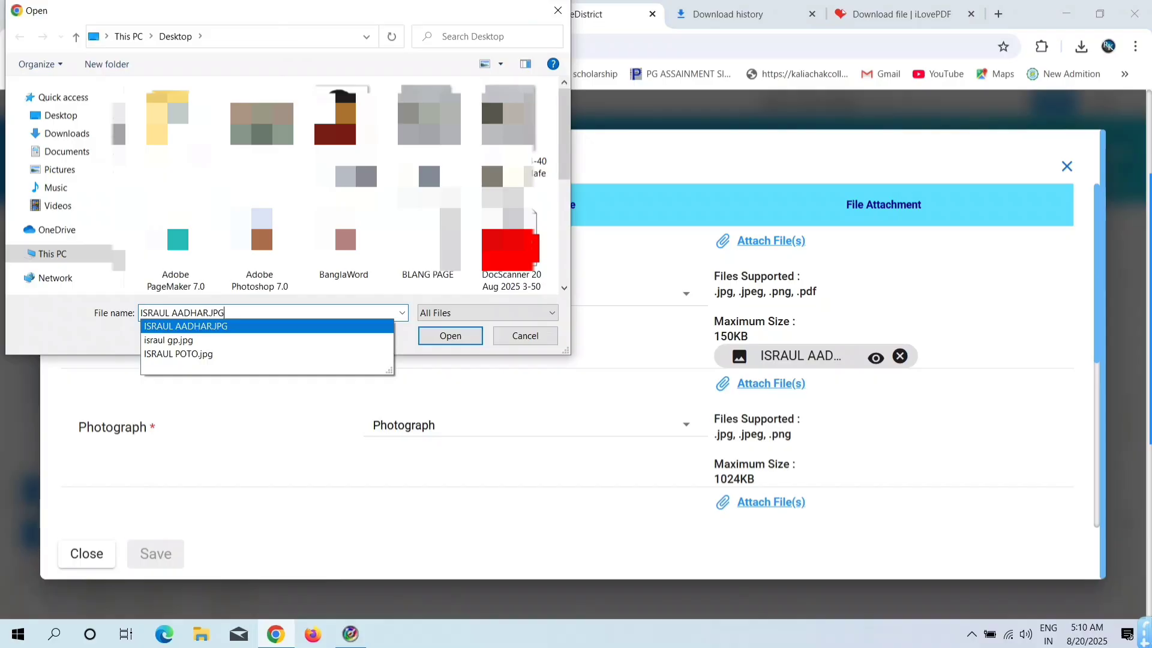
{"action": "key", "text": "Return"}
{"action": "key", "text": "Return"}
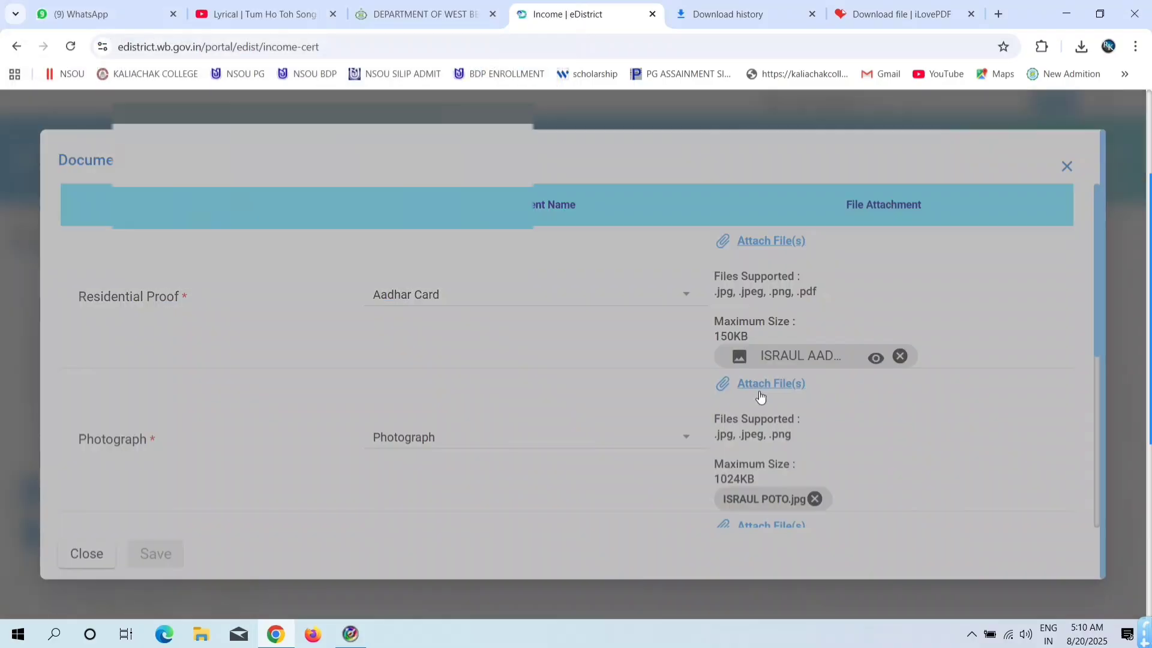
{"action": "scroll", "coordinate": [770, 401], "scroll_direction": "down", "scroll_amount": 4}
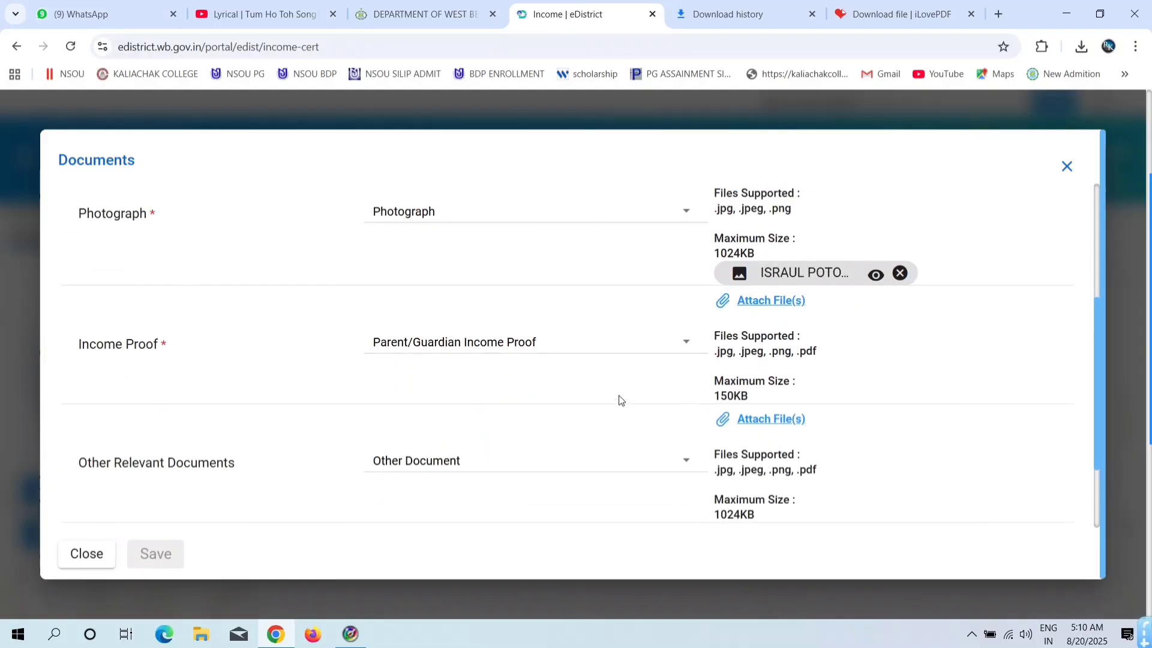
- Choose income proof from Gram Pradhan/Municipality Councilor and attach israul gp.jpg
{"action": "left_click", "coordinate": [460, 346]}
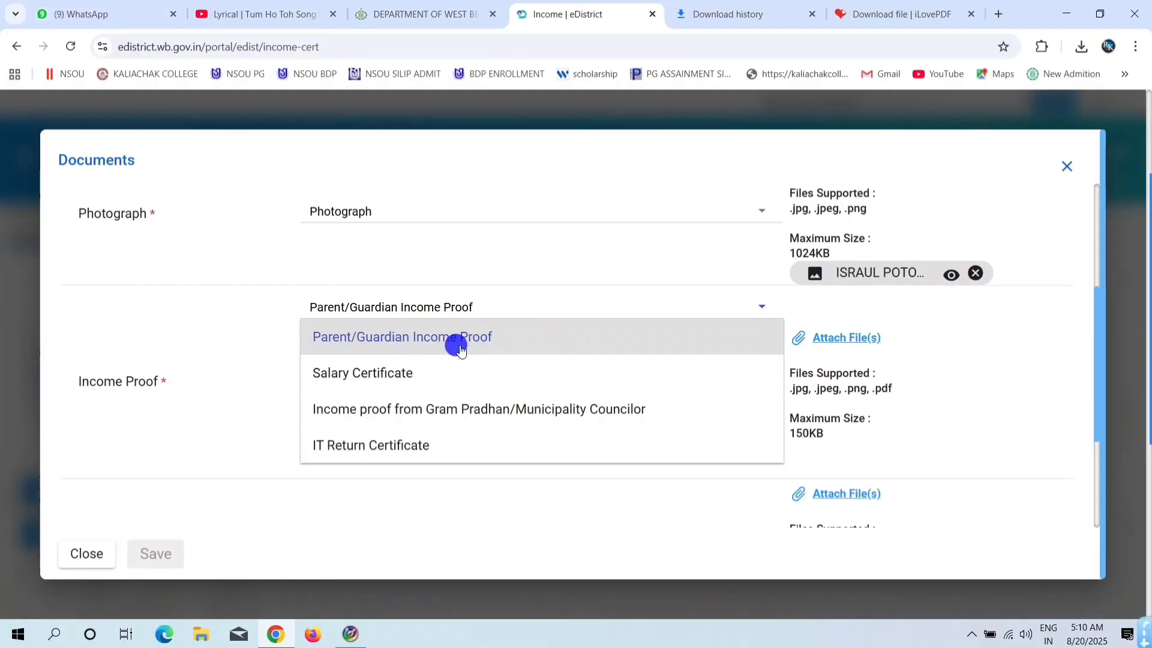
{"action": "left_click", "coordinate": [430, 410]}
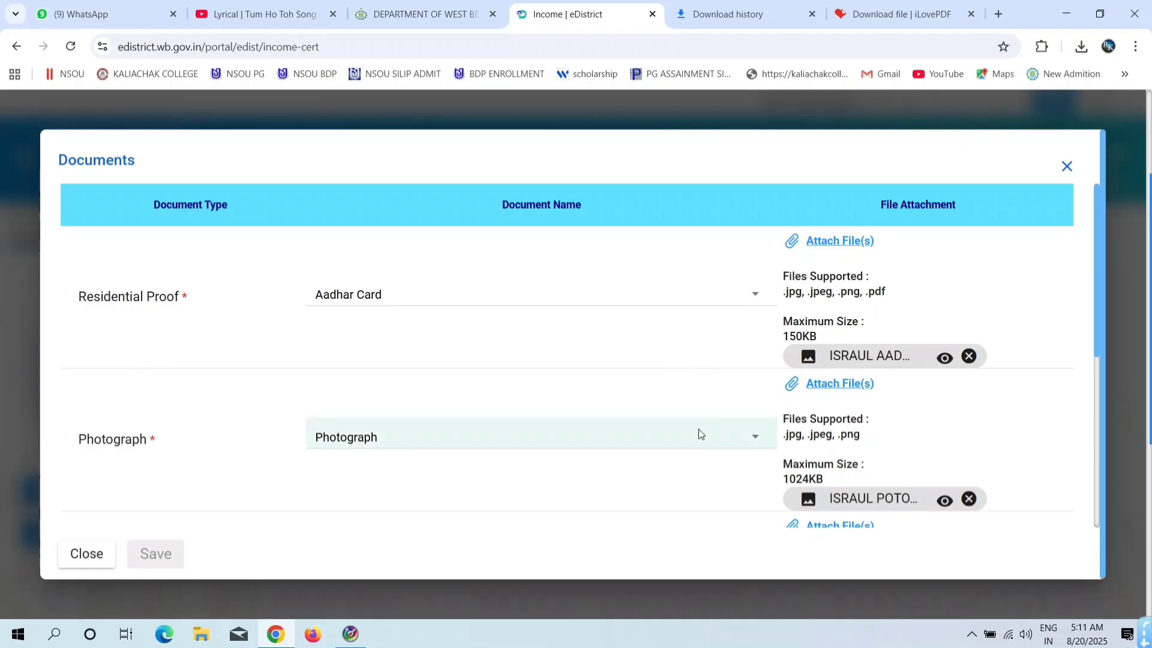
{"action": "scroll", "coordinate": [698, 429], "scroll_direction": "down", "scroll_amount": 1}
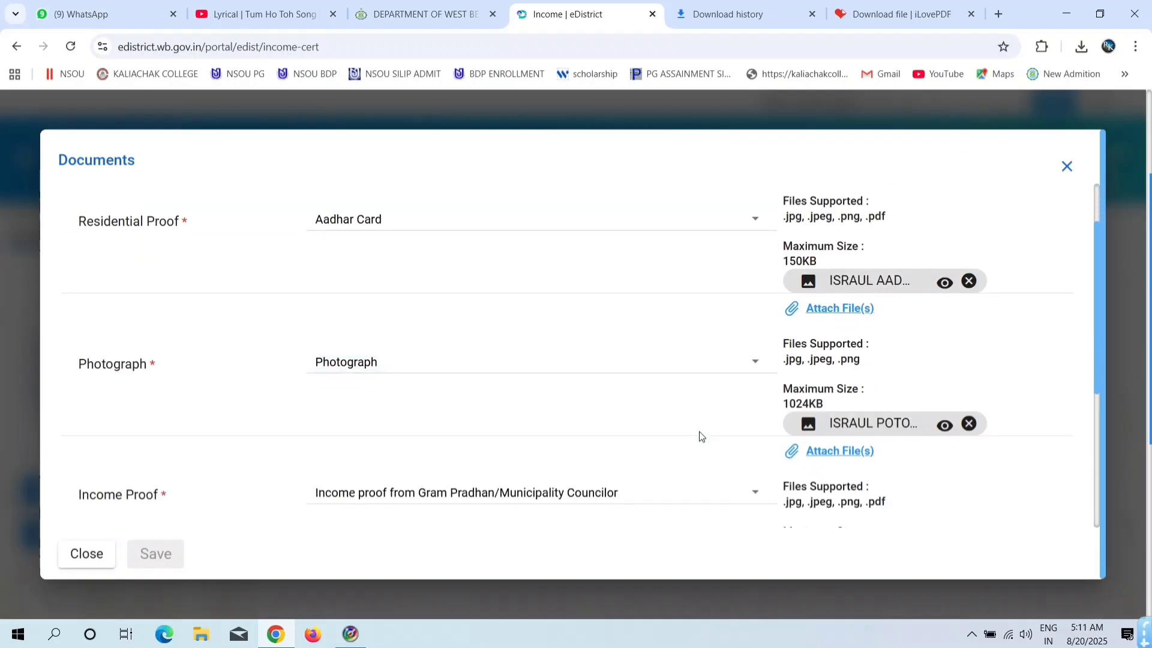
{"action": "left_click", "coordinate": [814, 453]}
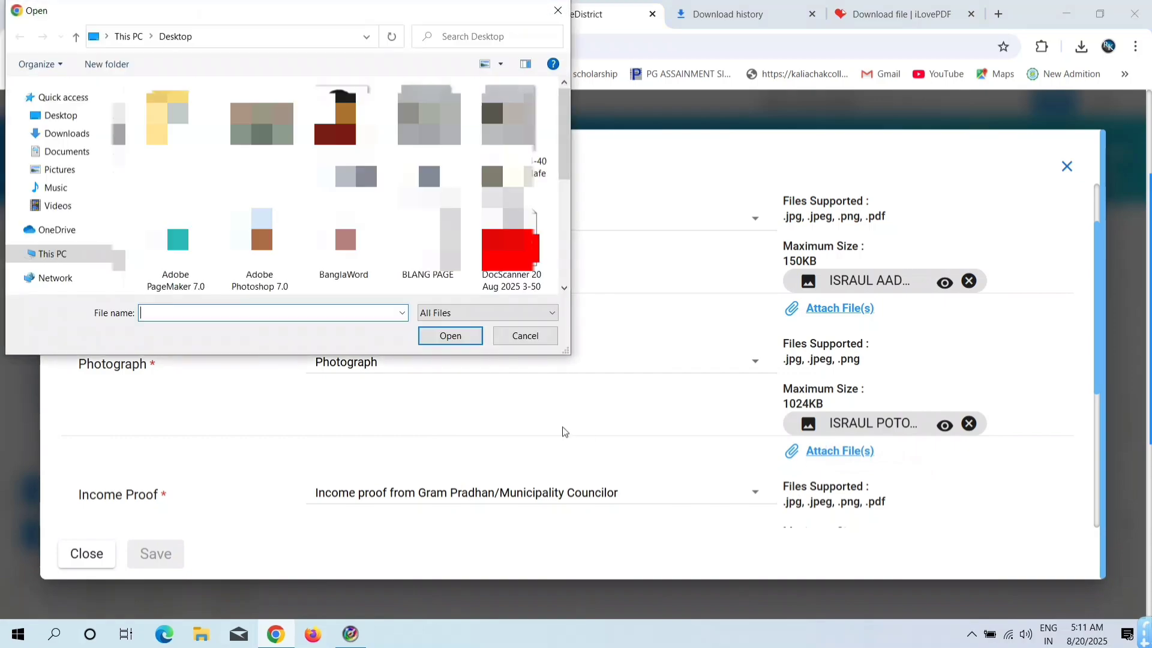
{"action": "type", "text": "I"}
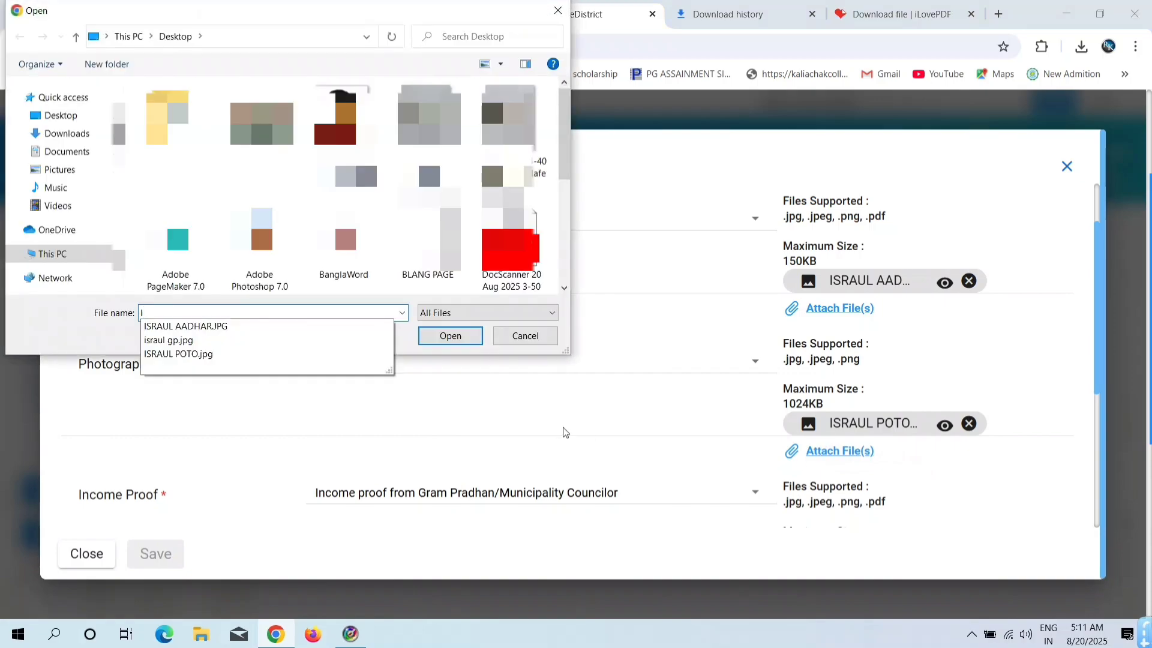
{"action": "key", "text": "Down"}
{"action": "key", "text": "Down"}
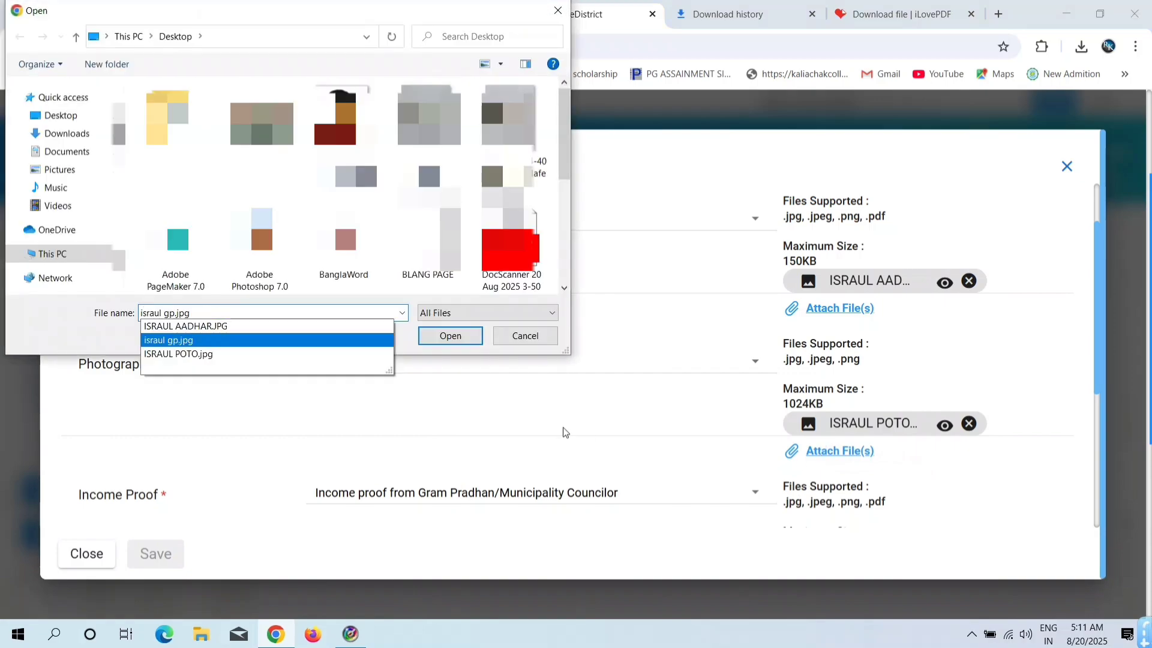
{"action": "key", "text": "Return"}
{"action": "key", "text": "Return"}
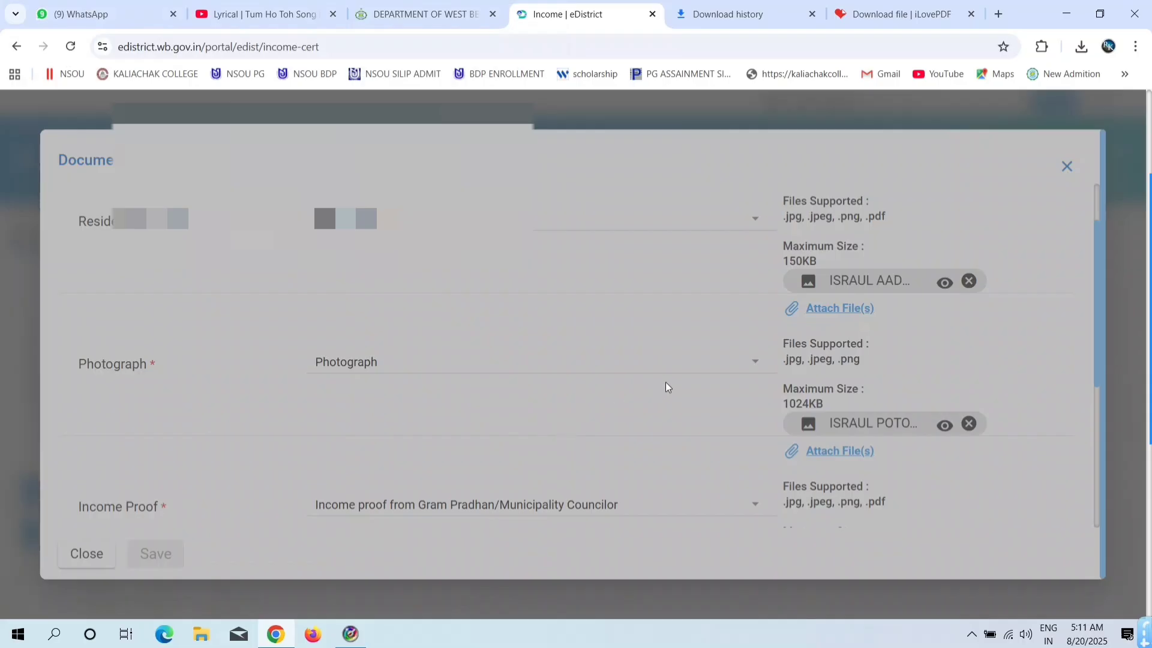
- Keep Other Document as the document type and accept the declaration
{"action": "scroll", "coordinate": [744, 381], "scroll_direction": "down", "scroll_amount": 5}
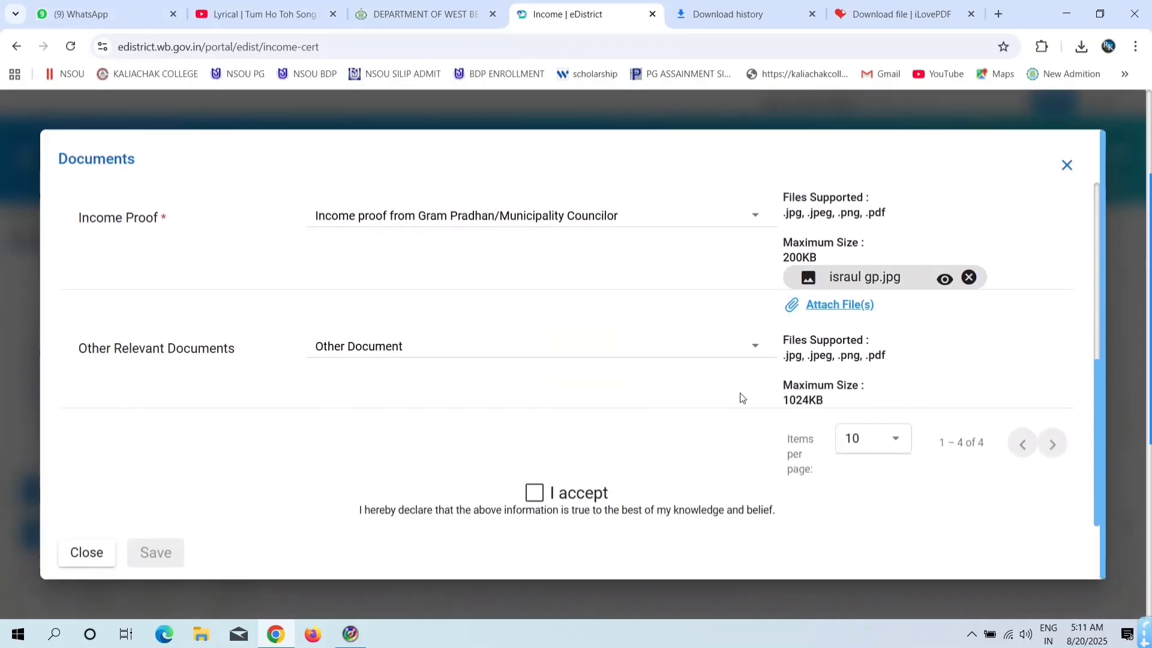
{"action": "left_click", "coordinate": [372, 350]}
{"action": "left_click", "coordinate": [372, 351]}
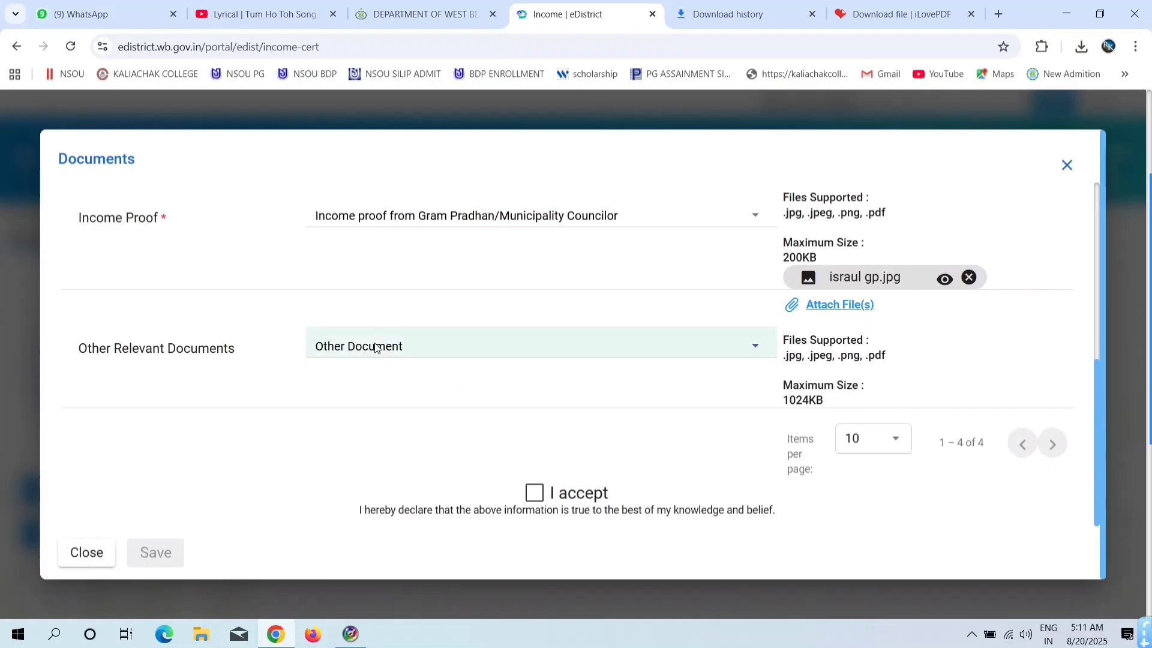
{"action": "left_click", "coordinate": [1139, 386]}
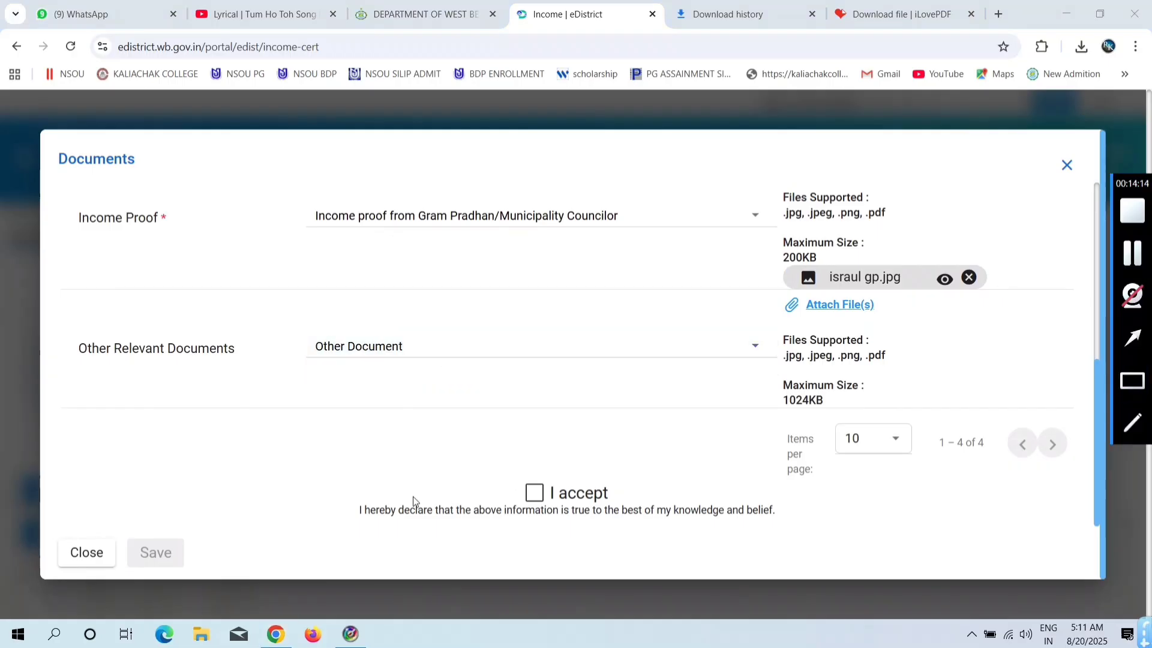
{"action": "left_click_drag", "start_coordinate": [514, 470], "coordinate": [588, 527]}
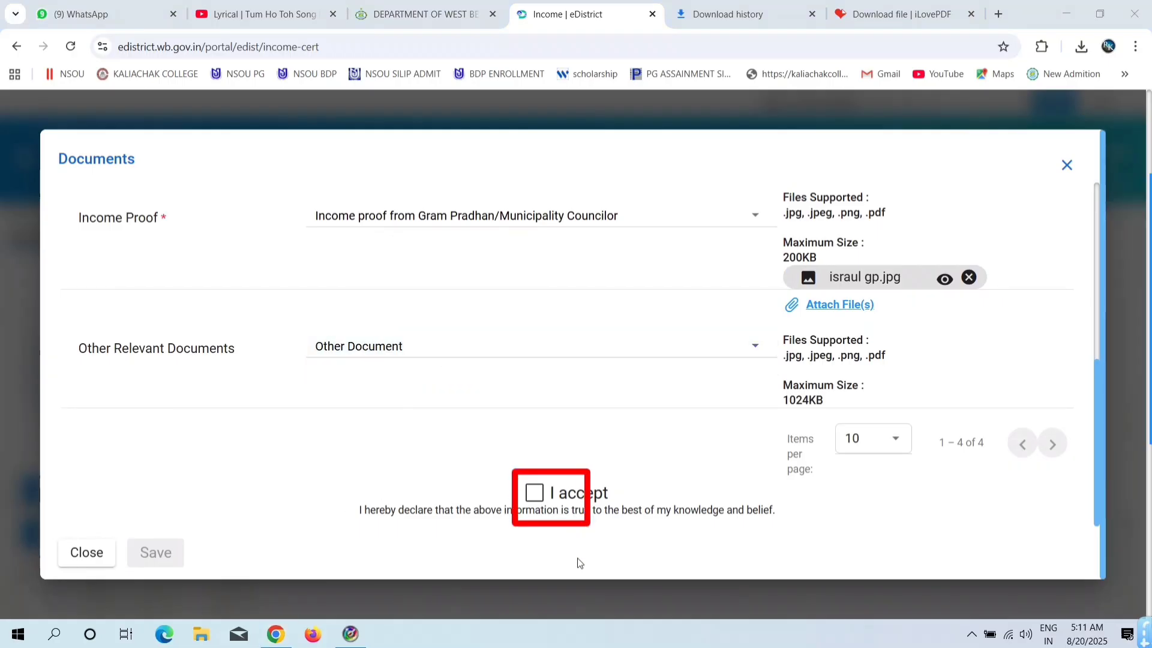
{"action": "key", "text": "Escape"}
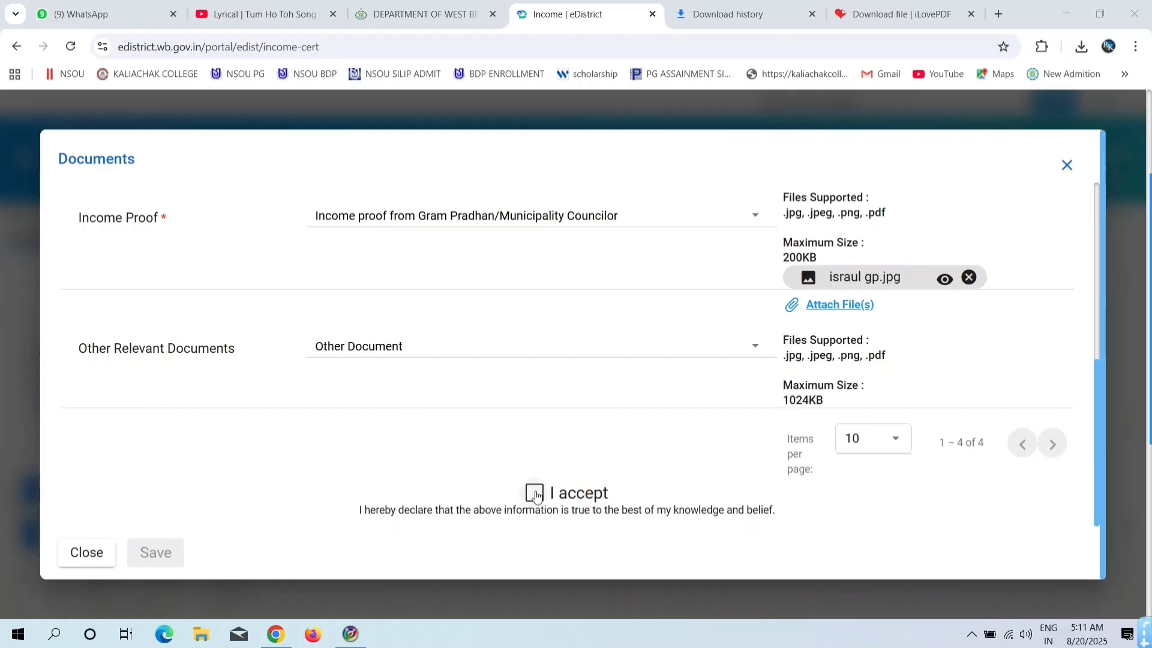
{"action": "left_click", "coordinate": [534, 493]}
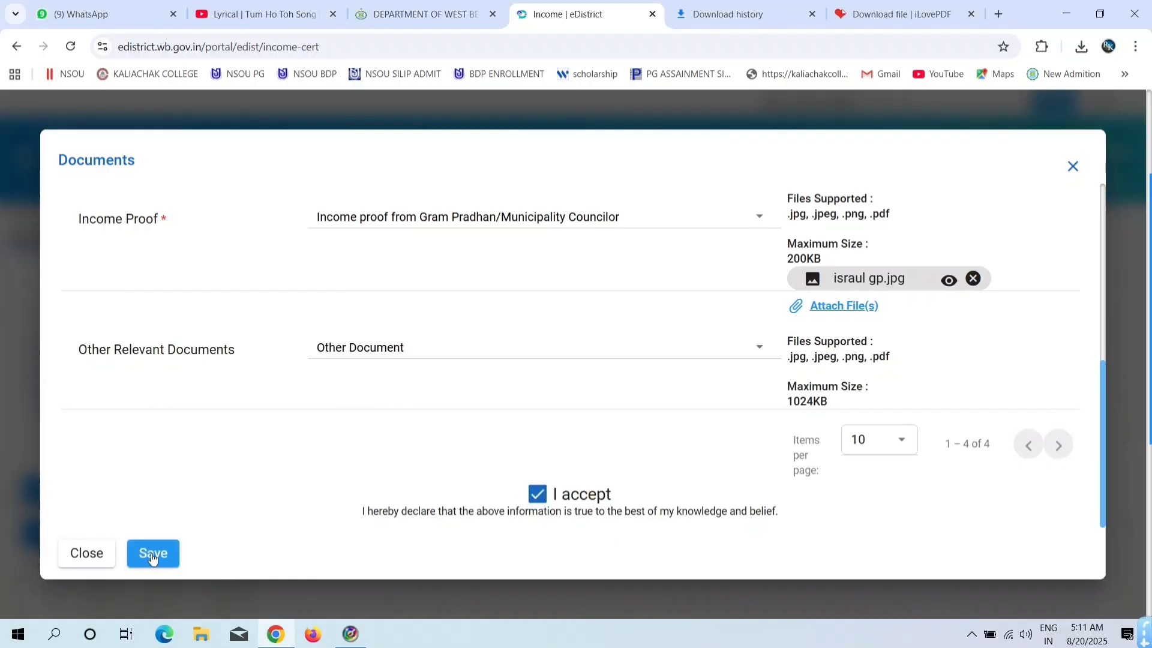
- Save the attached documents and scroll through the two-page application PDF preview
{"action": "left_click", "coordinate": [152, 557]}
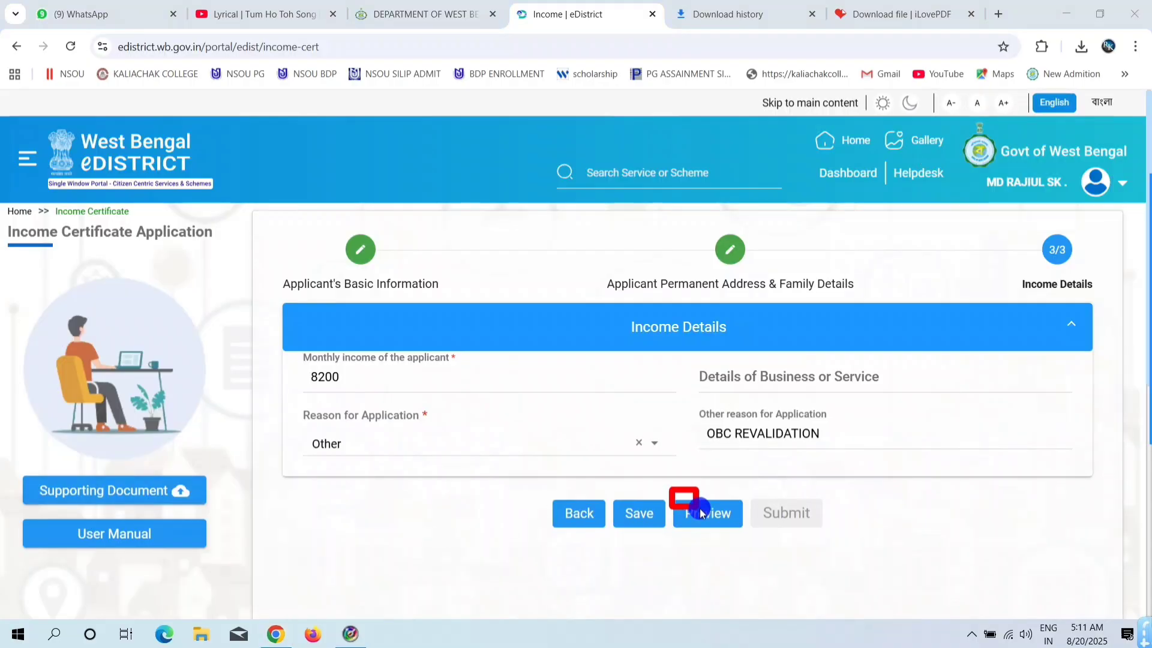
{"action": "left_click_drag", "start_coordinate": [672, 489], "coordinate": [745, 534]}
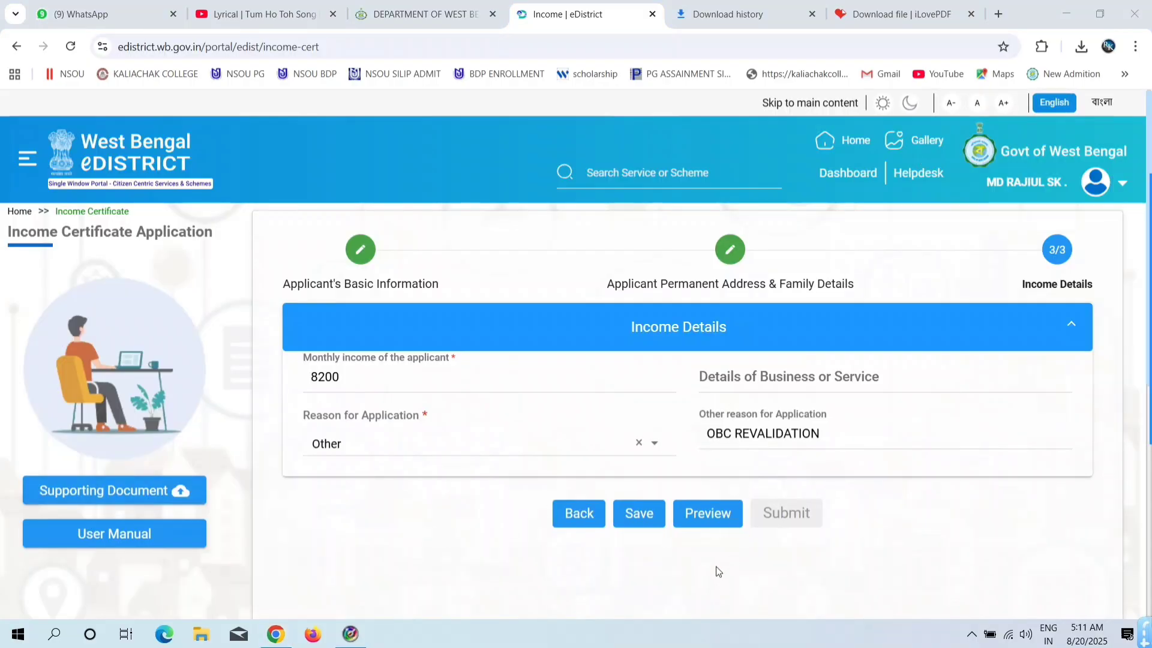
{"action": "left_click", "coordinate": [713, 512]}
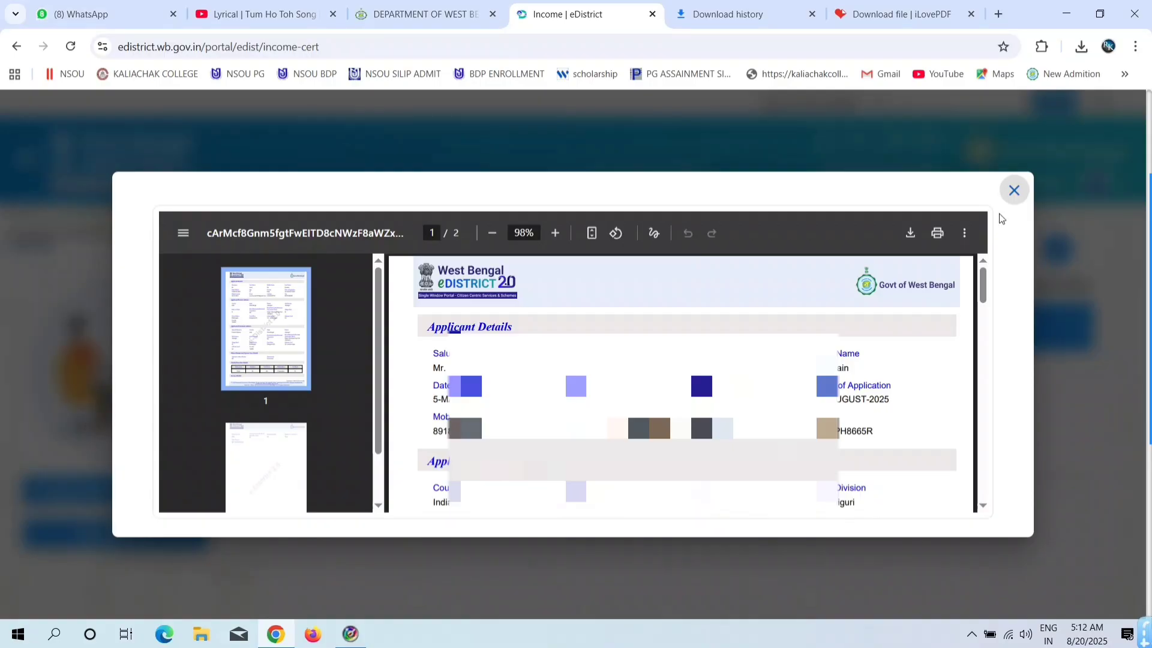
{"action": "scroll", "coordinate": [680, 390], "scroll_direction": "down", "scroll_amount": 1}
{"action": "scroll", "coordinate": [681, 384], "scroll_direction": "down", "scroll_amount": 15}
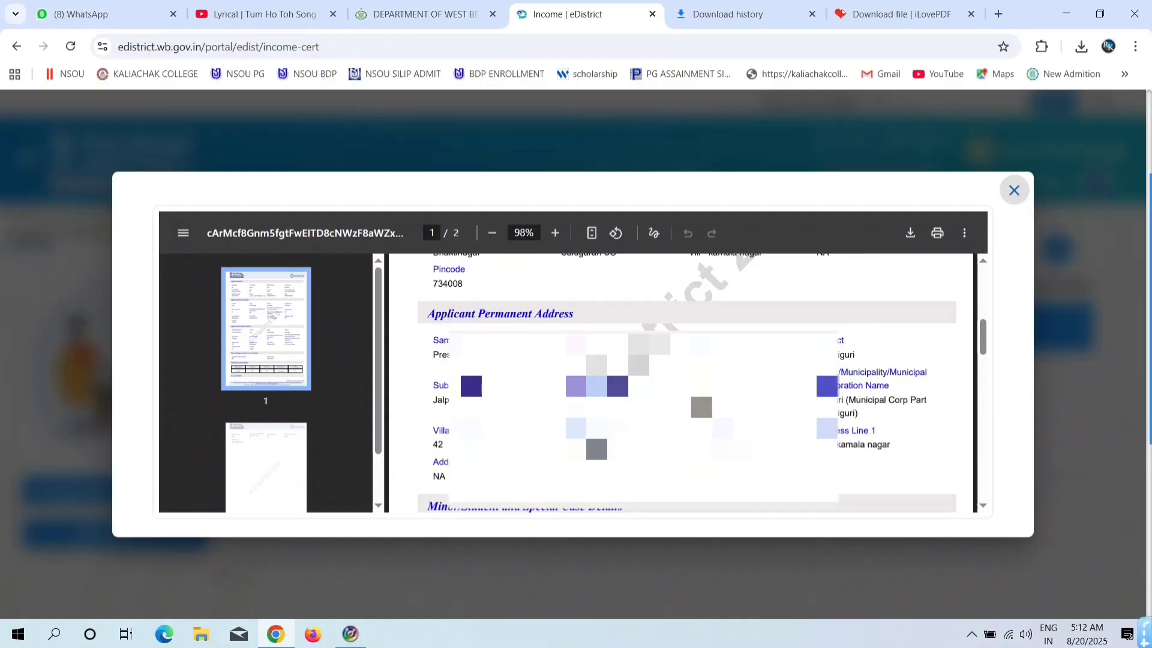
{"action": "scroll", "coordinate": [681, 384], "scroll_direction": "down", "scroll_amount": 6}
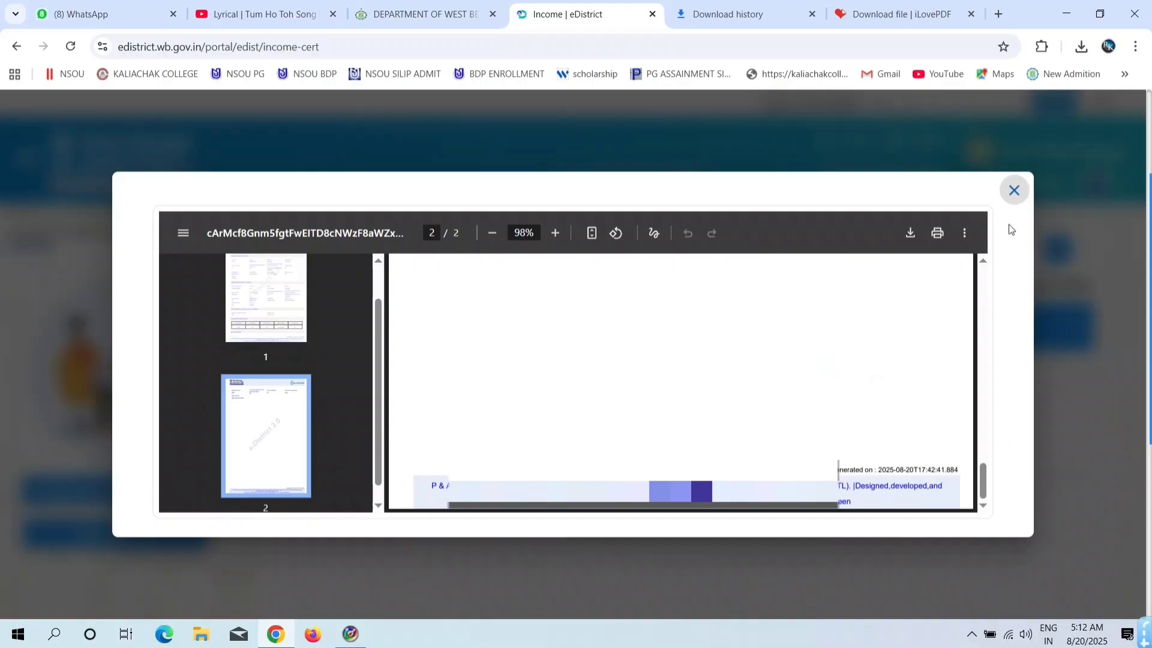
- Close the preview and submit the Income Certificate application
{"action": "left_click", "coordinate": [1012, 192]}
{"action": "scroll", "coordinate": [804, 427], "scroll_direction": "down", "scroll_amount": 1}
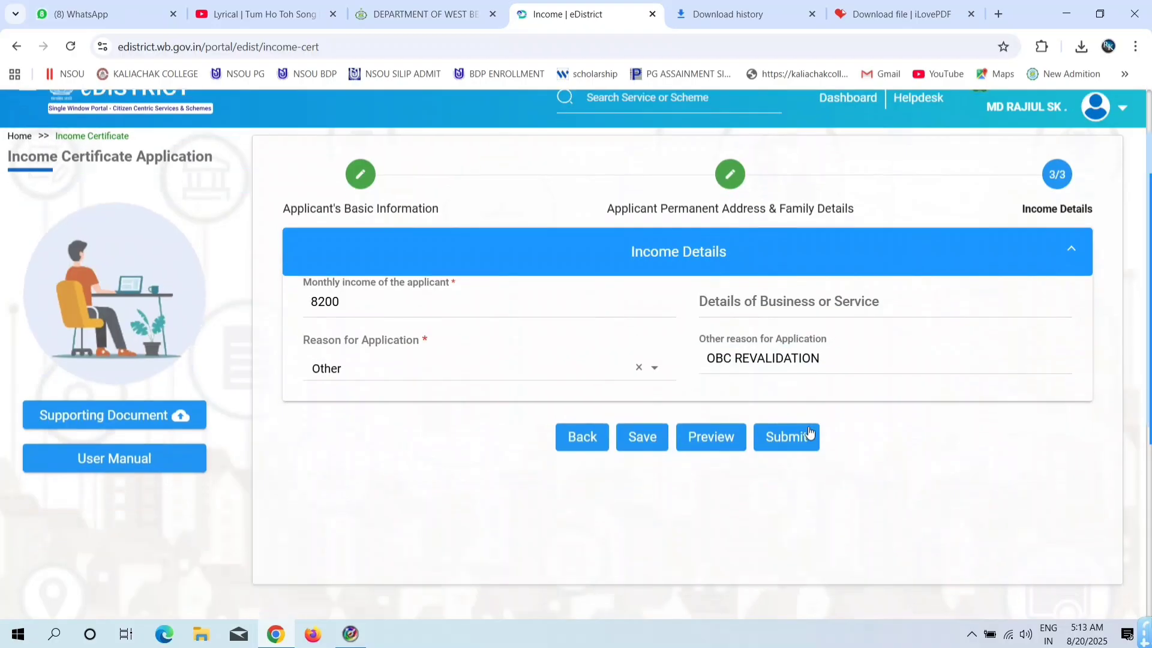
{"action": "left_click", "coordinate": [1134, 382]}
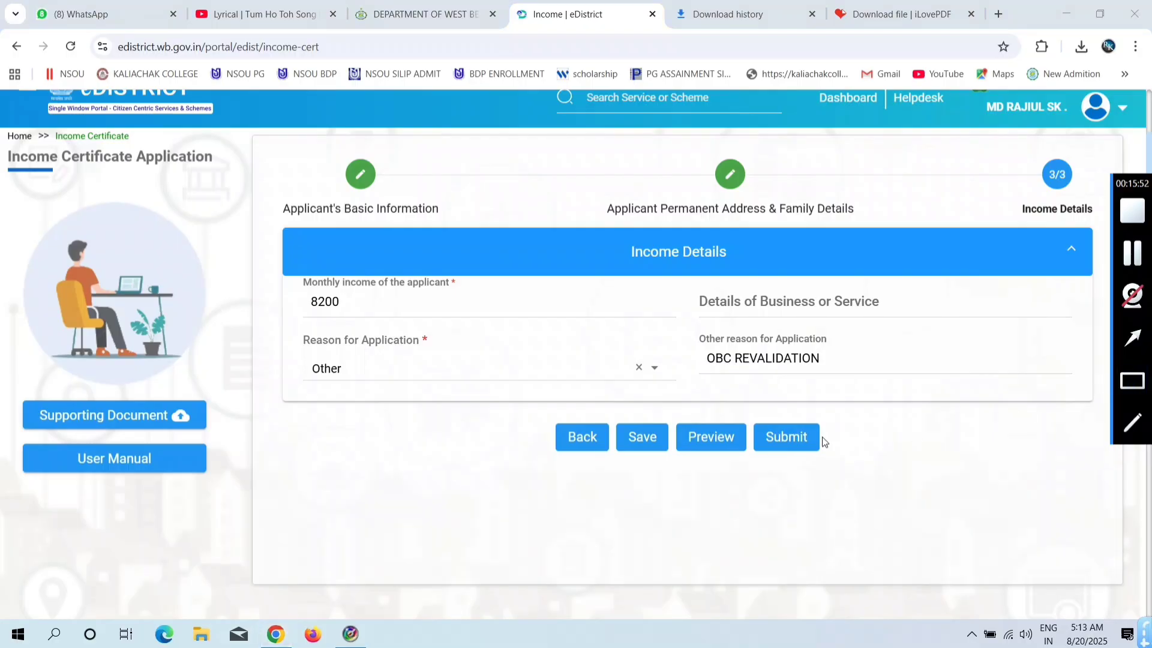
{"action": "left_click_drag", "start_coordinate": [744, 412], "coordinate": [838, 467]}
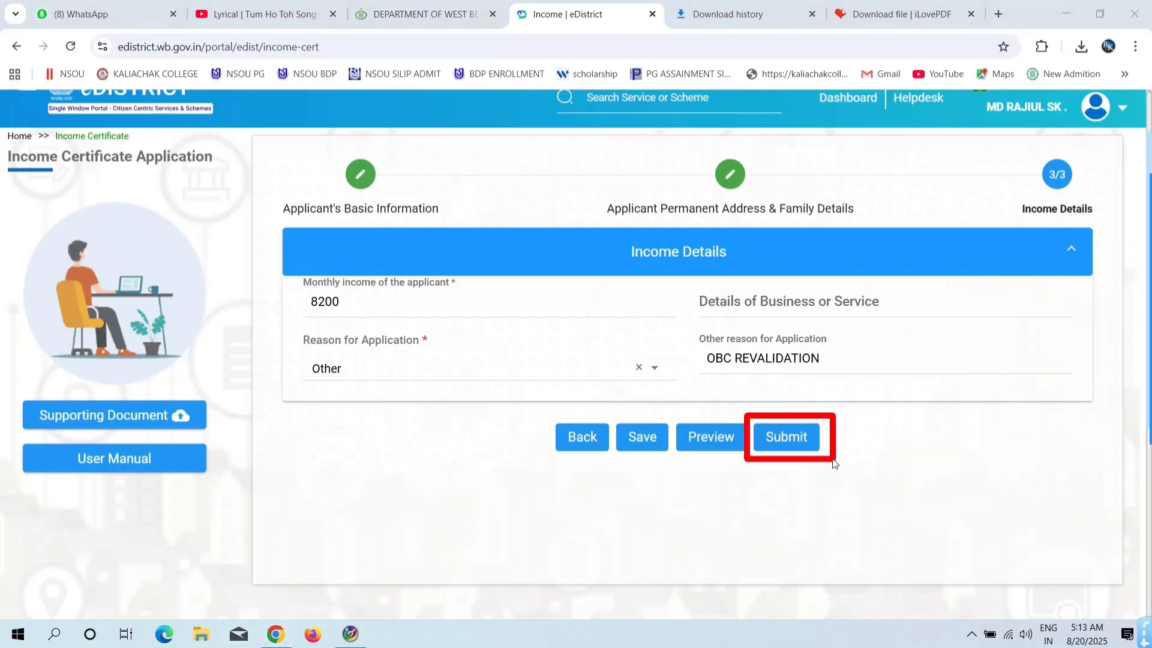
{"action": "left_click", "coordinate": [788, 440]}
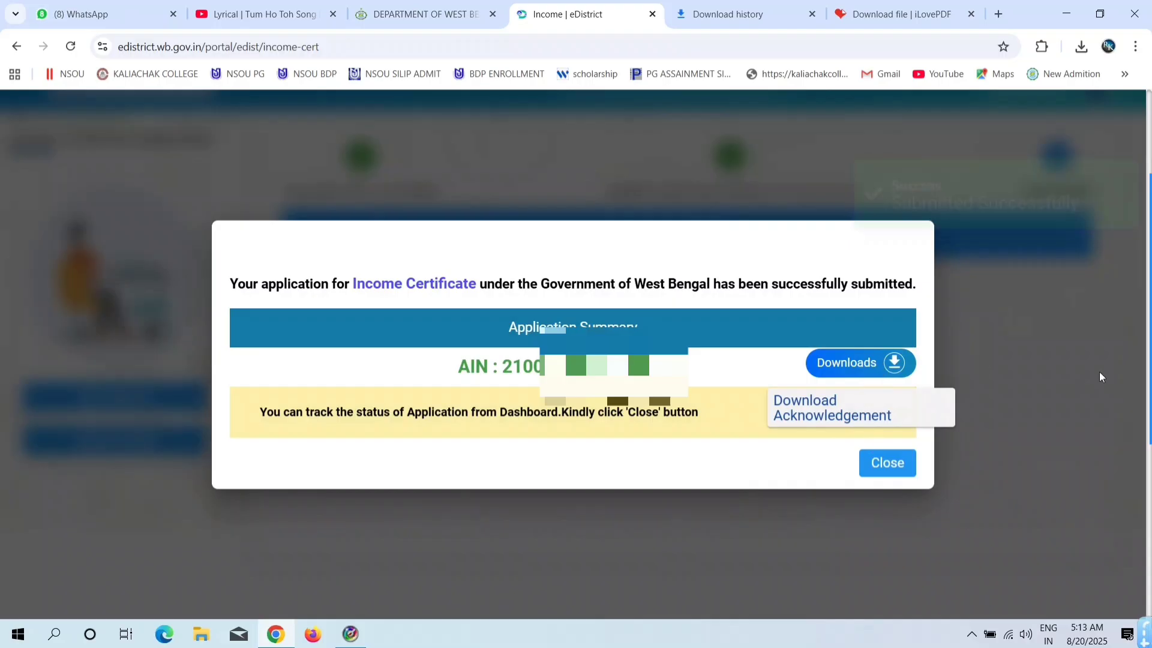
- Download the application acknowledgement PDF from the Downloads menu
{"action": "mouse_move", "coordinate": [1110, 428]}
{"action": "left_click", "coordinate": [1128, 383]}
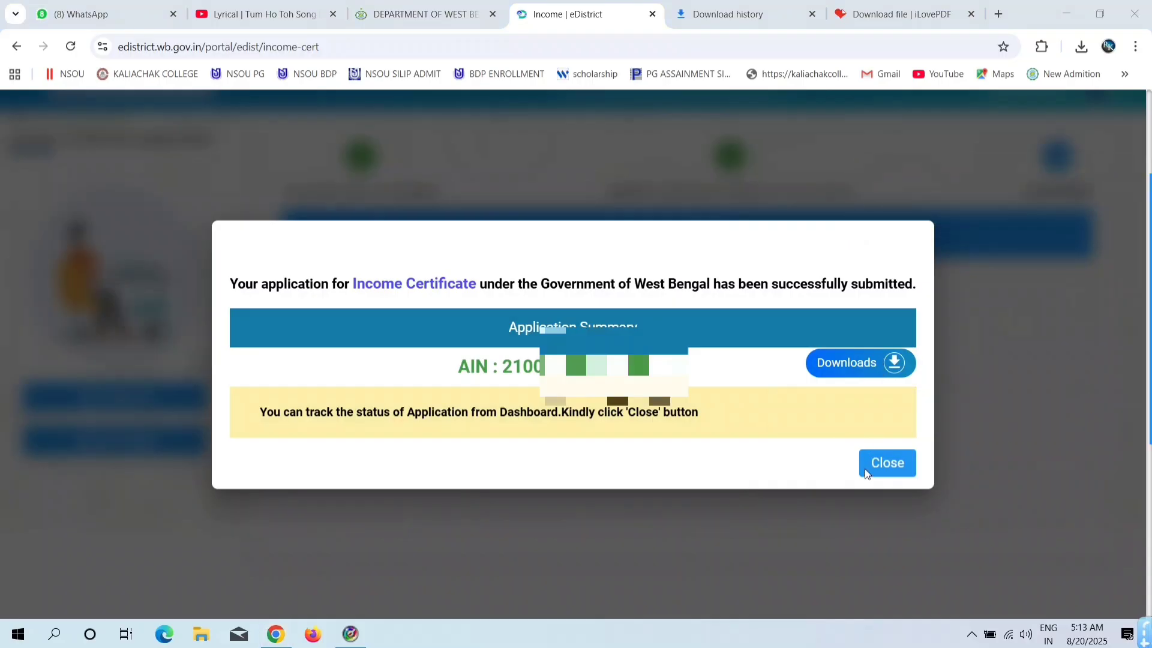
{"action": "left_click_drag", "start_coordinate": [801, 348], "coordinate": [918, 387]}
{"action": "left_click", "coordinate": [855, 367]}
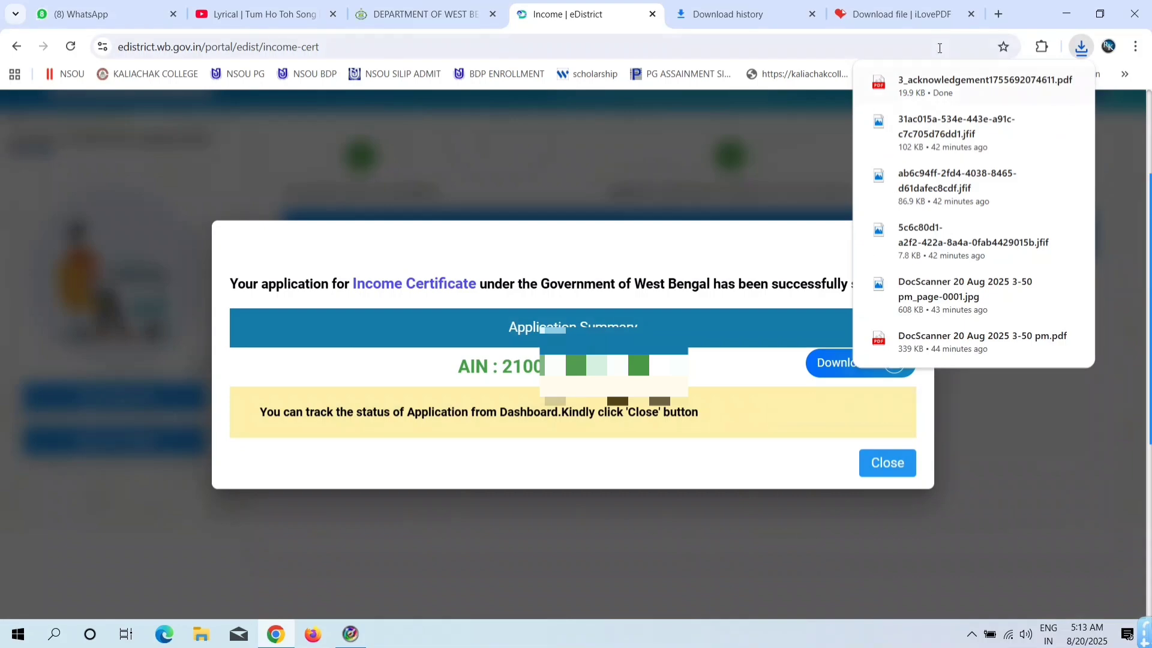
- Open the downloaded acknowledgement PDF in Chrome and select its AIN value
{"action": "left_click", "coordinate": [940, 81]}
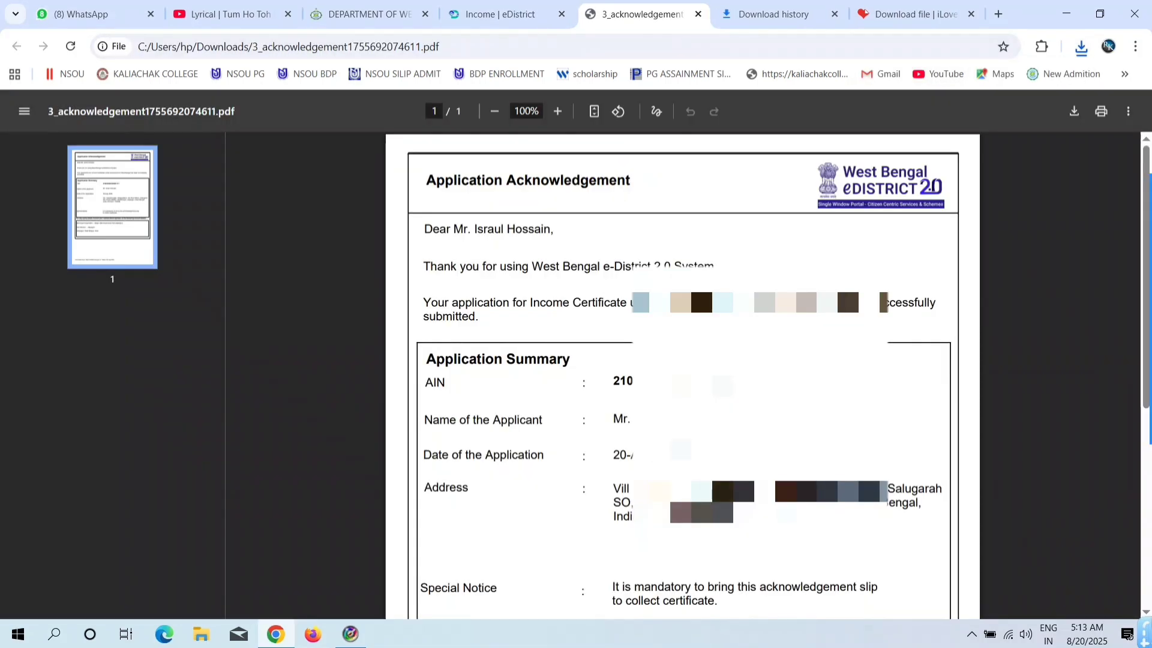
{"action": "left_click_drag", "start_coordinate": [603, 369], "coordinate": [764, 367]}
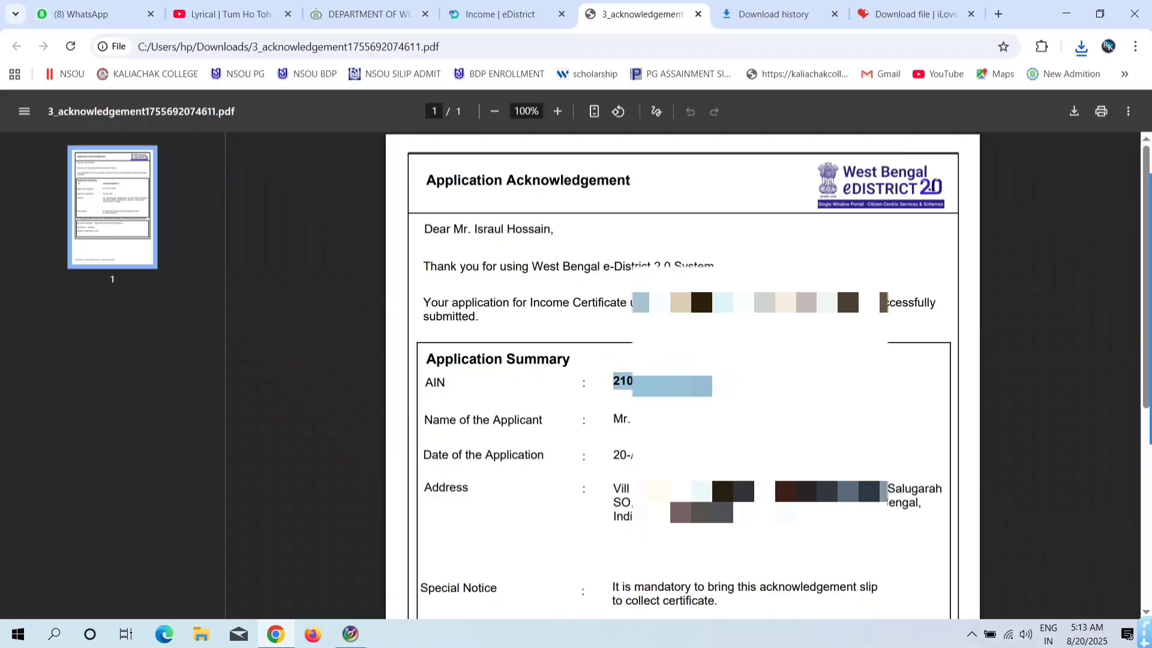